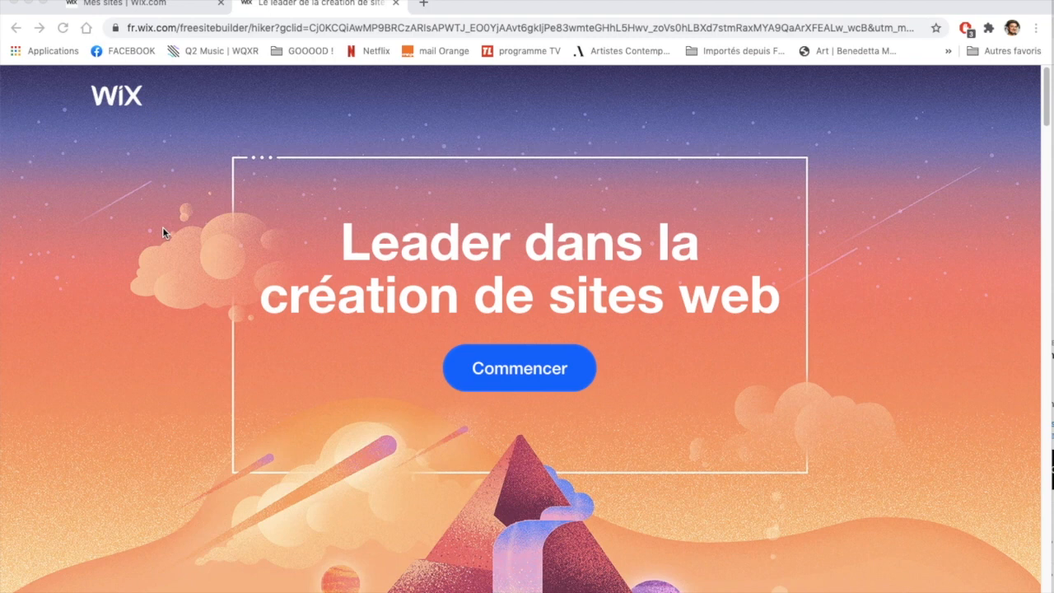
Go from the Wix welcome page to Mes sites and scroll through the Monsite and Monsite 1 cards
{"action": "left_click", "coordinate": [519, 370]}
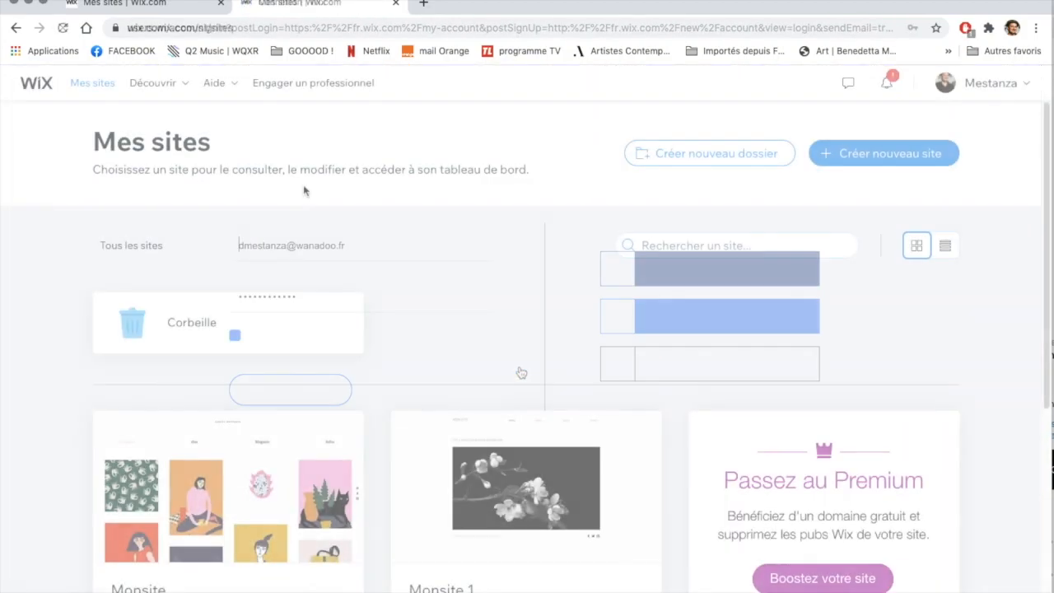
{"action": "scroll", "coordinate": [506, 316], "scroll_direction": "down", "scroll_amount": 3}
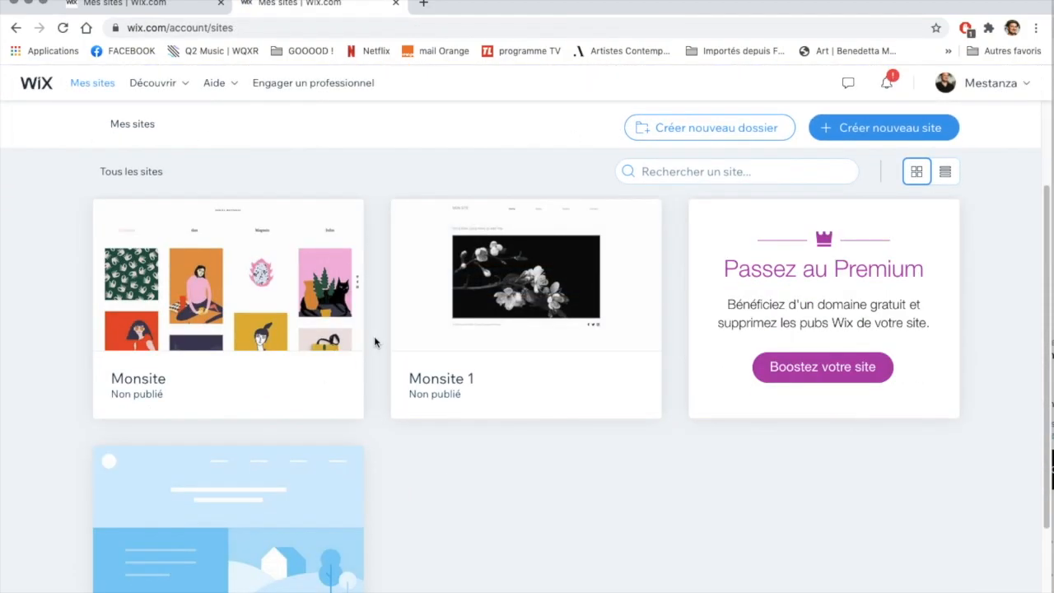
{"action": "scroll", "coordinate": [373, 339], "scroll_direction": "up", "scroll_amount": 2}
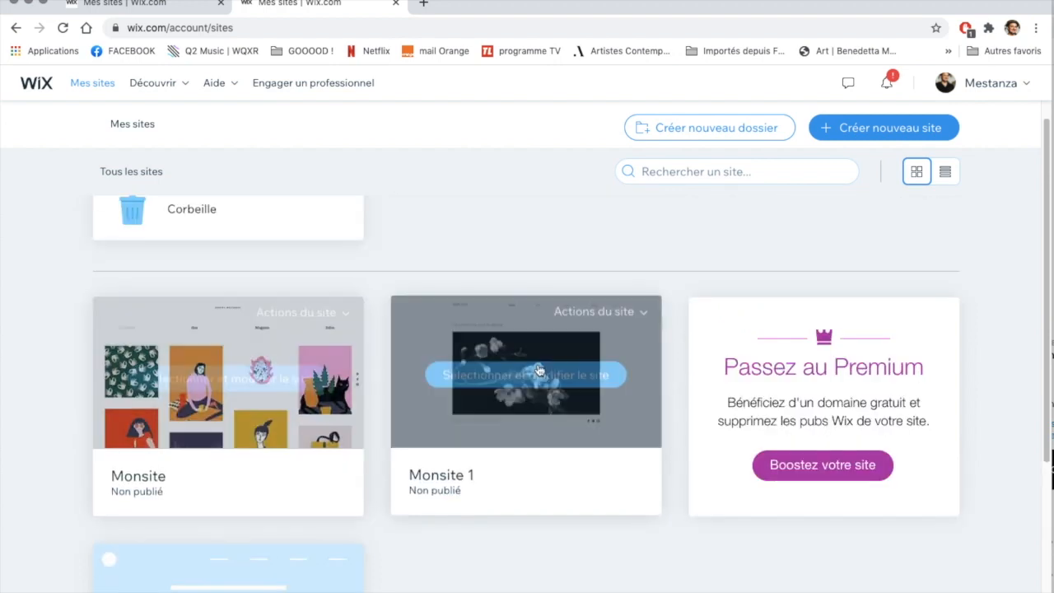
{"action": "scroll", "coordinate": [667, 348], "scroll_direction": "up", "scroll_amount": 2}
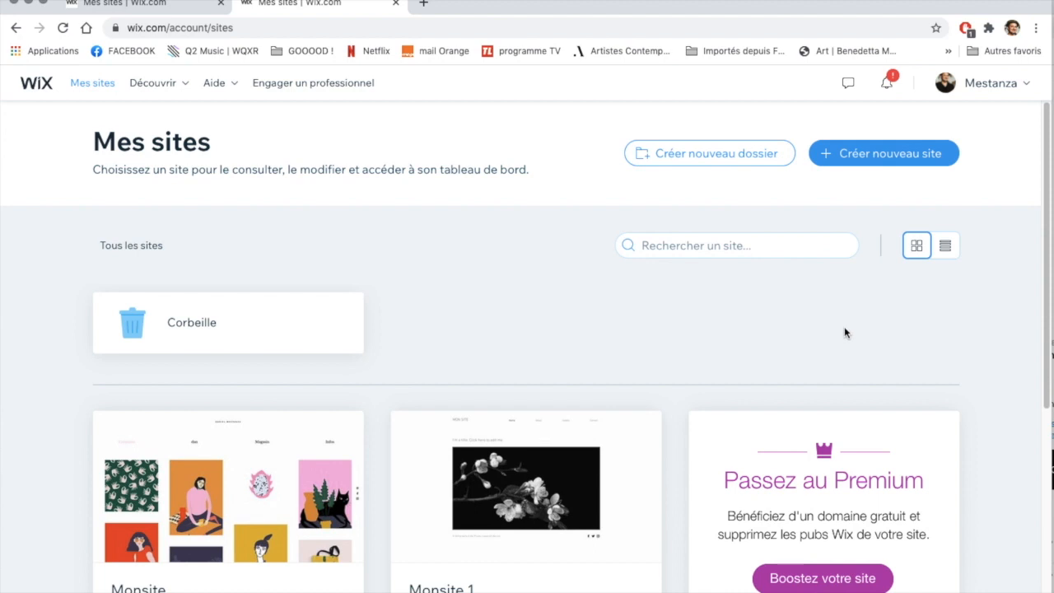
Create a new site in the Design et graphisme category and scroll the templates to Portfolio illustrateur
{"action": "left_click", "coordinate": [890, 157]}
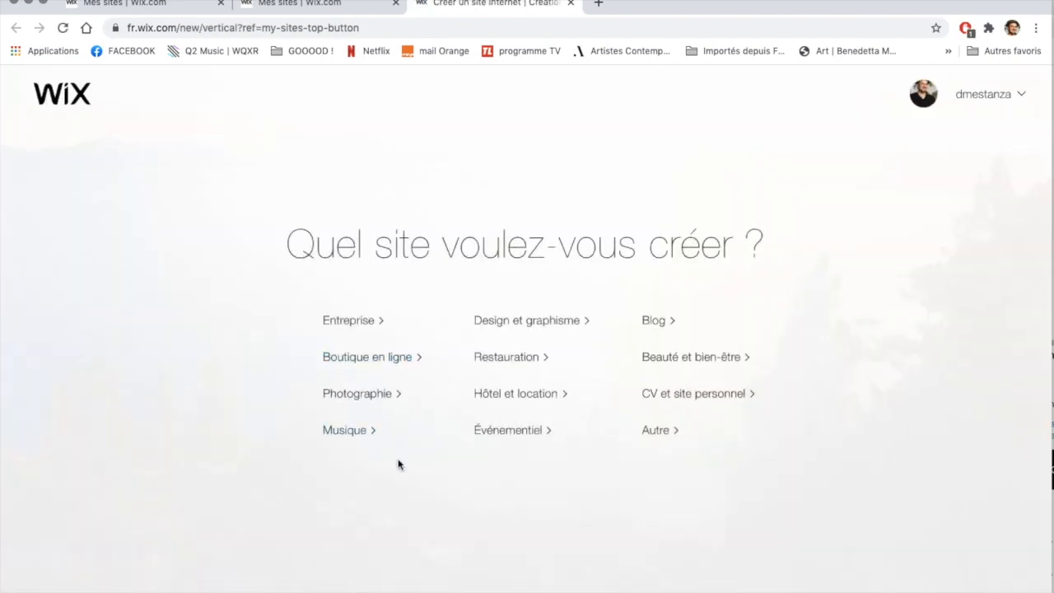
{"action": "left_click", "coordinate": [524, 324]}
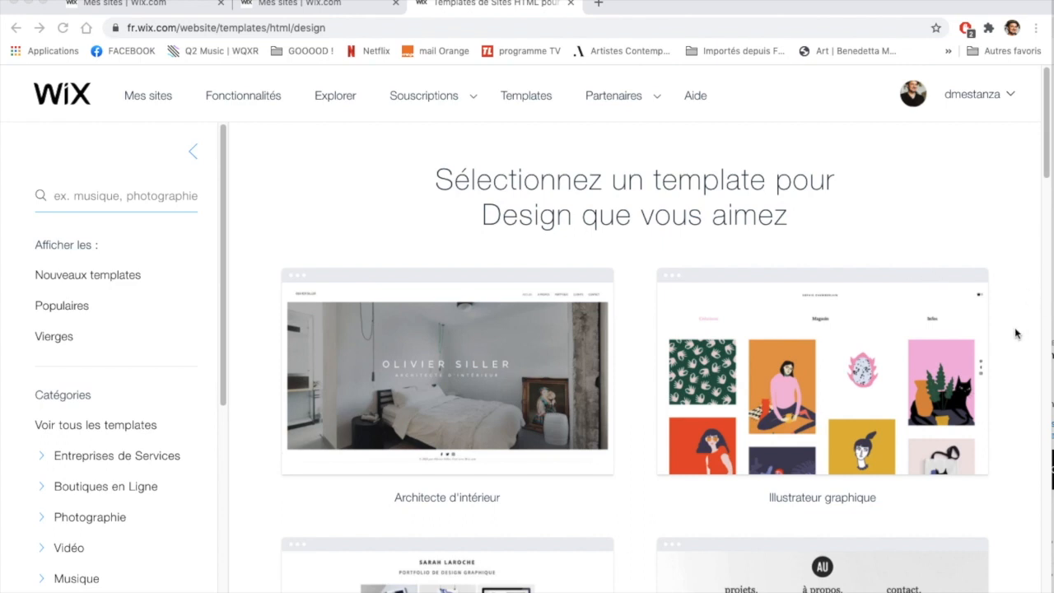
{"action": "scroll", "coordinate": [1017, 332], "scroll_direction": "down", "scroll_amount": 5}
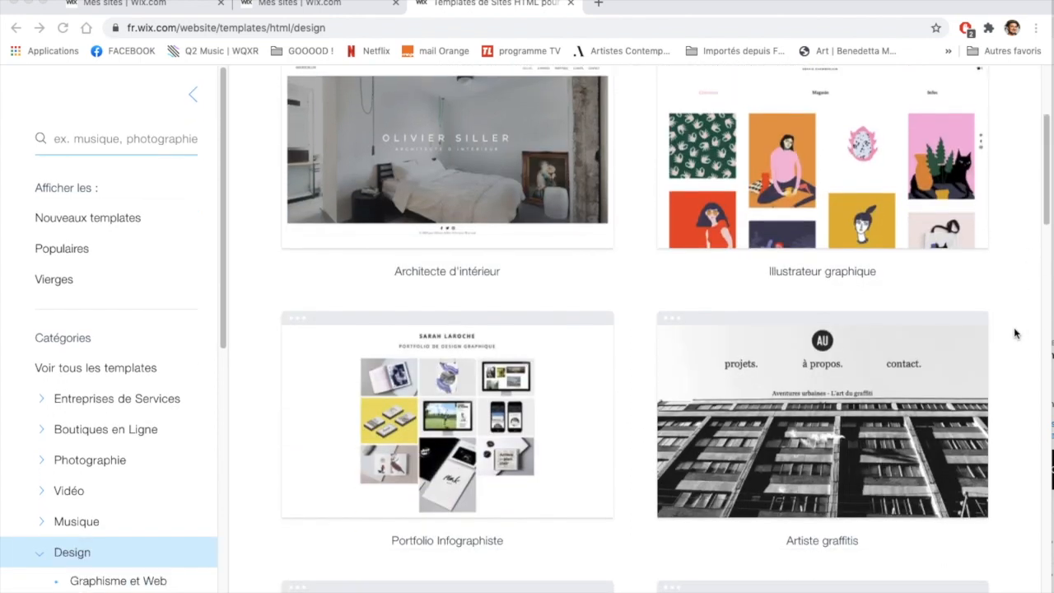
{"action": "scroll", "coordinate": [1016, 332], "scroll_direction": "down", "scroll_amount": 1}
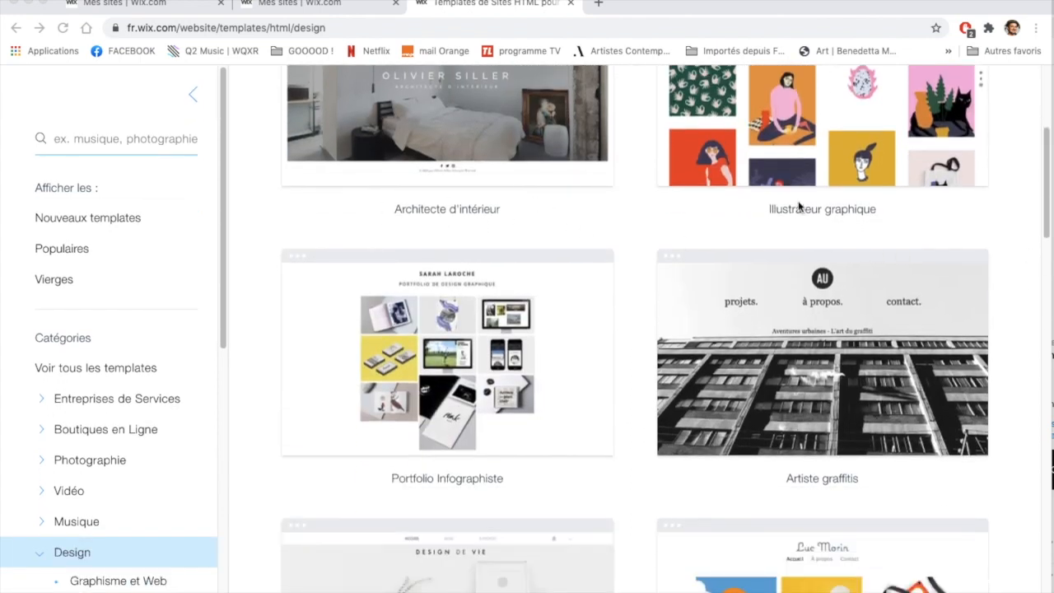
{"action": "scroll", "coordinate": [855, 280], "scroll_direction": "down", "scroll_amount": 5}
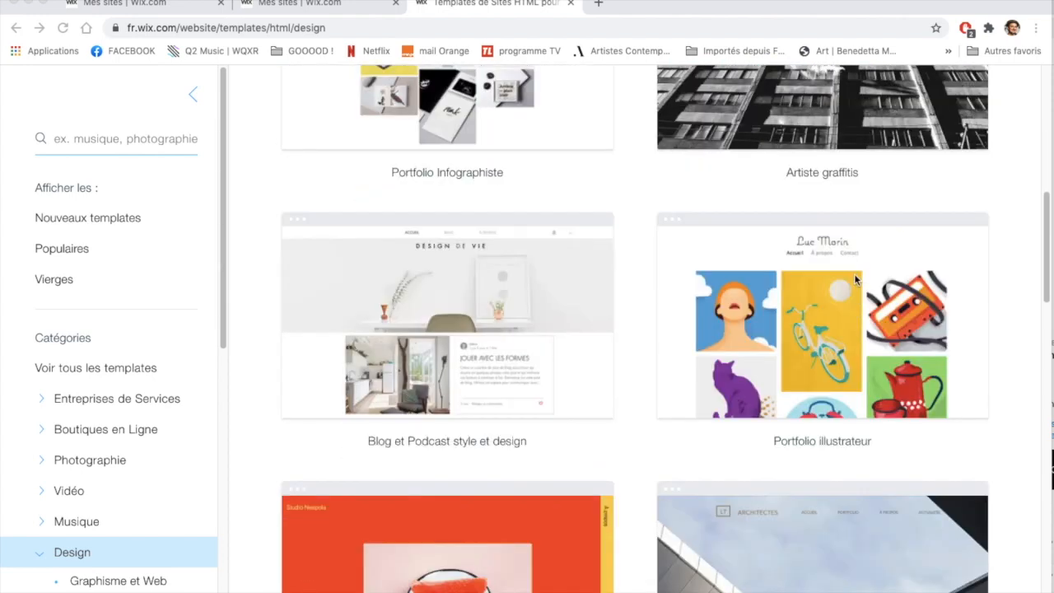
{"action": "scroll", "coordinate": [900, 333], "scroll_direction": "down", "scroll_amount": 2}
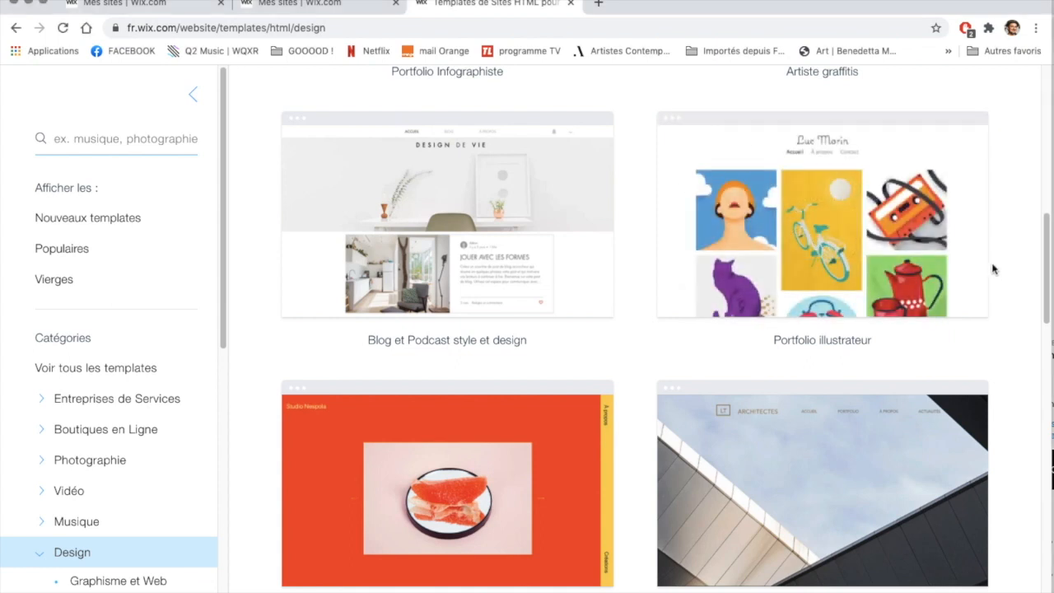
{"action": "mouse_move", "coordinate": [832, 197]}
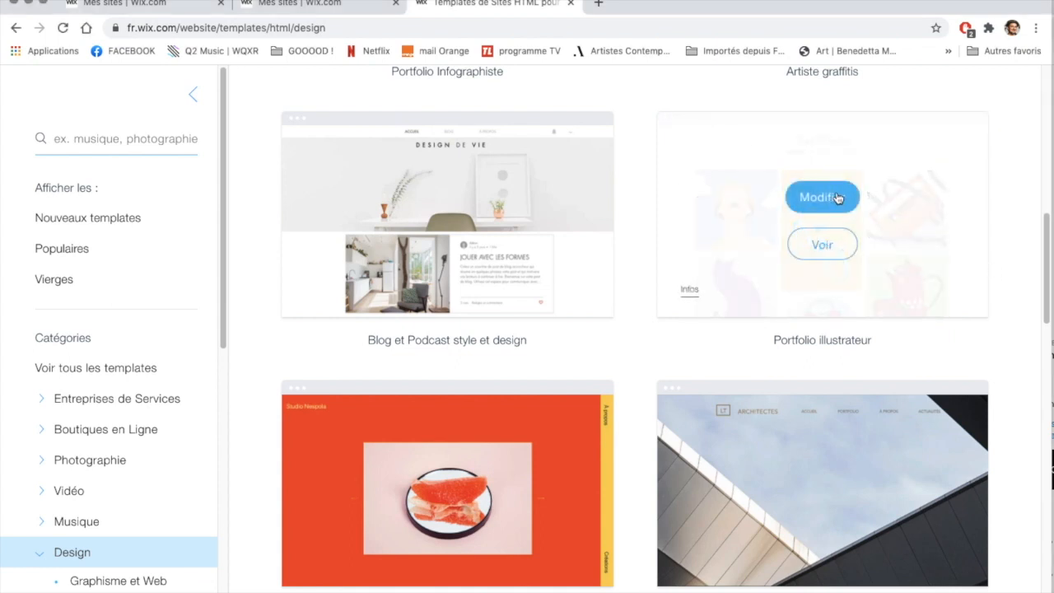
Preview Portfolio illustrateur, viewing the bicycle, cassette and 174 images enlarged before closing the lightbox
{"action": "left_click", "coordinate": [820, 245]}
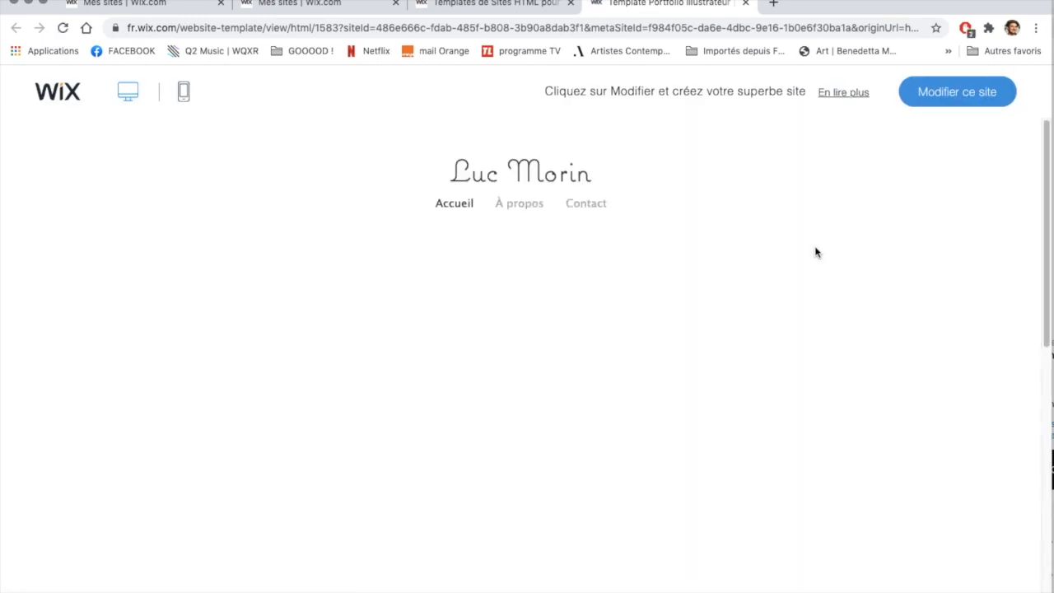
{"action": "scroll", "coordinate": [876, 324], "scroll_direction": "down", "scroll_amount": 3}
{"action": "scroll", "coordinate": [876, 326], "scroll_direction": "up", "scroll_amount": 1}
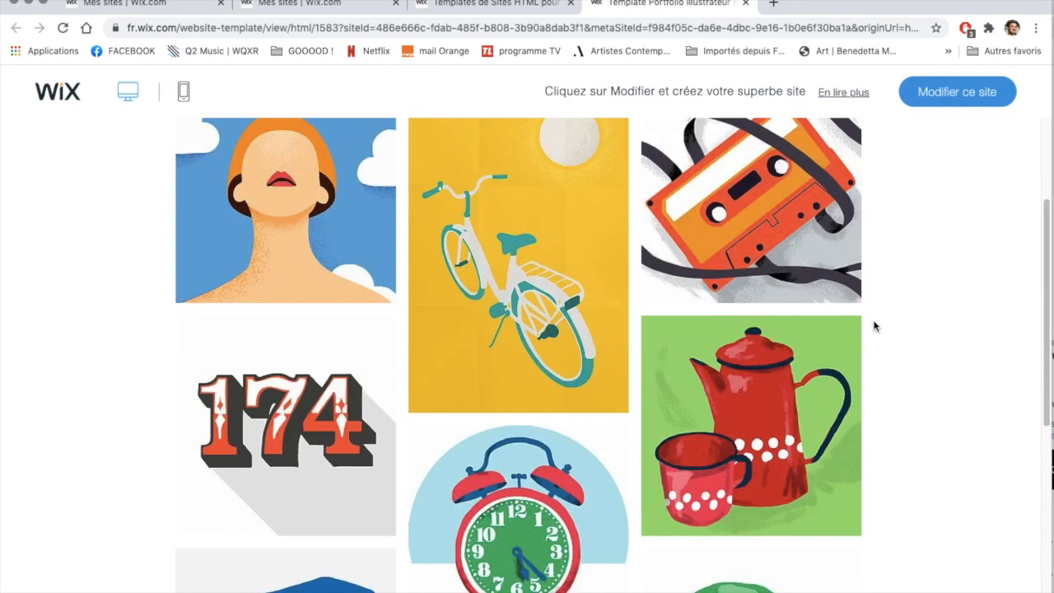
{"action": "left_click", "coordinate": [525, 274]}
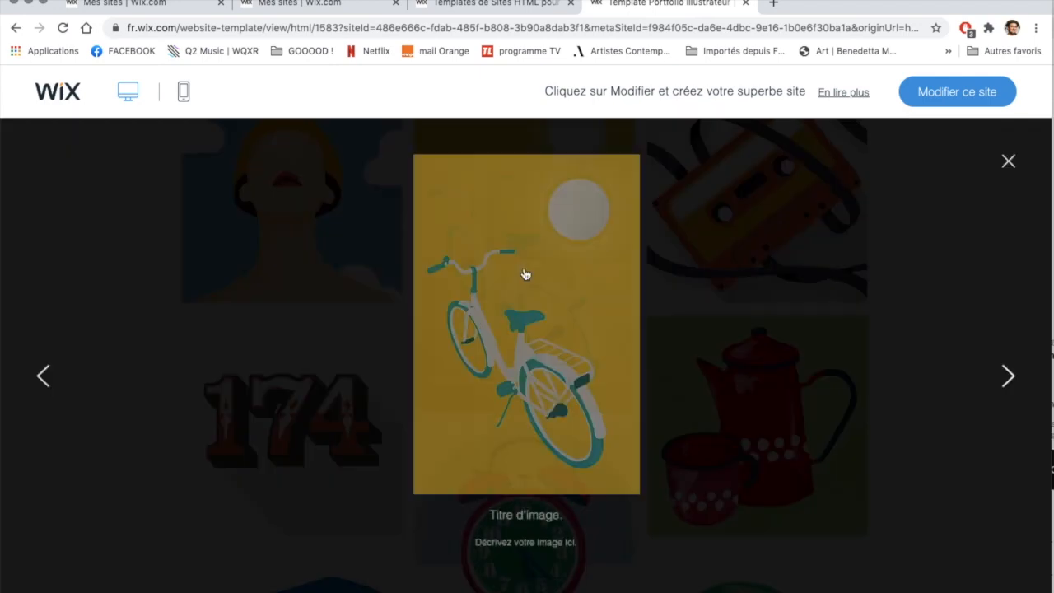
{"action": "left_click", "coordinate": [1008, 376]}
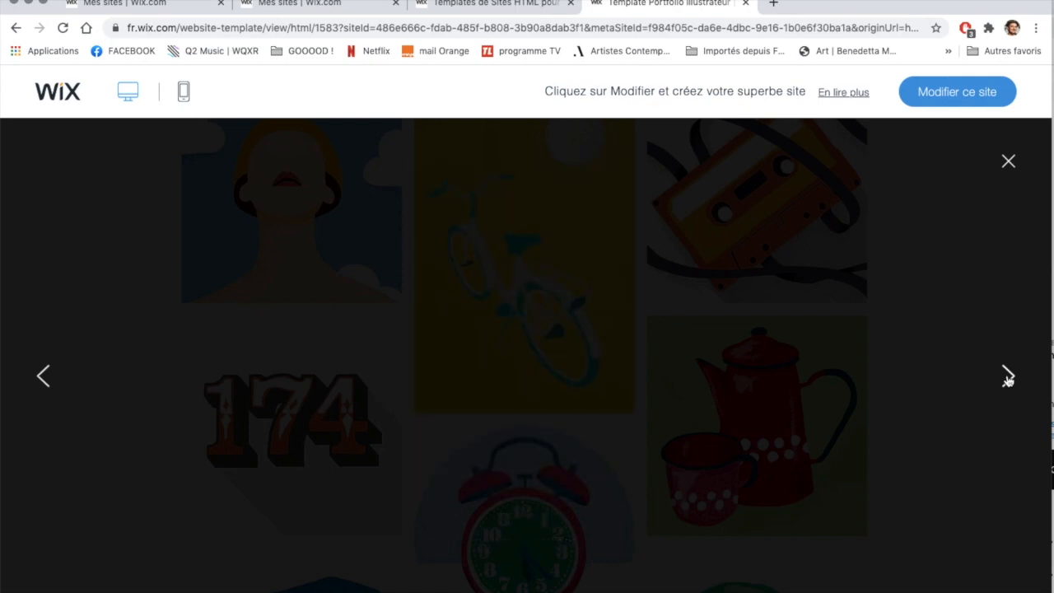
{"action": "left_click", "coordinate": [1008, 377]}
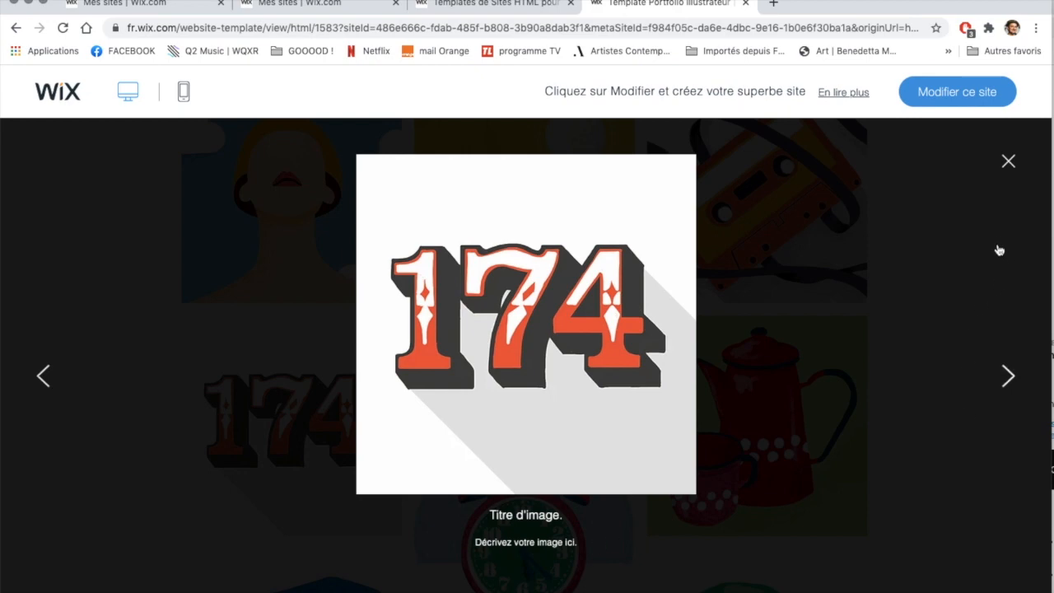
{"action": "left_click", "coordinate": [1008, 164]}
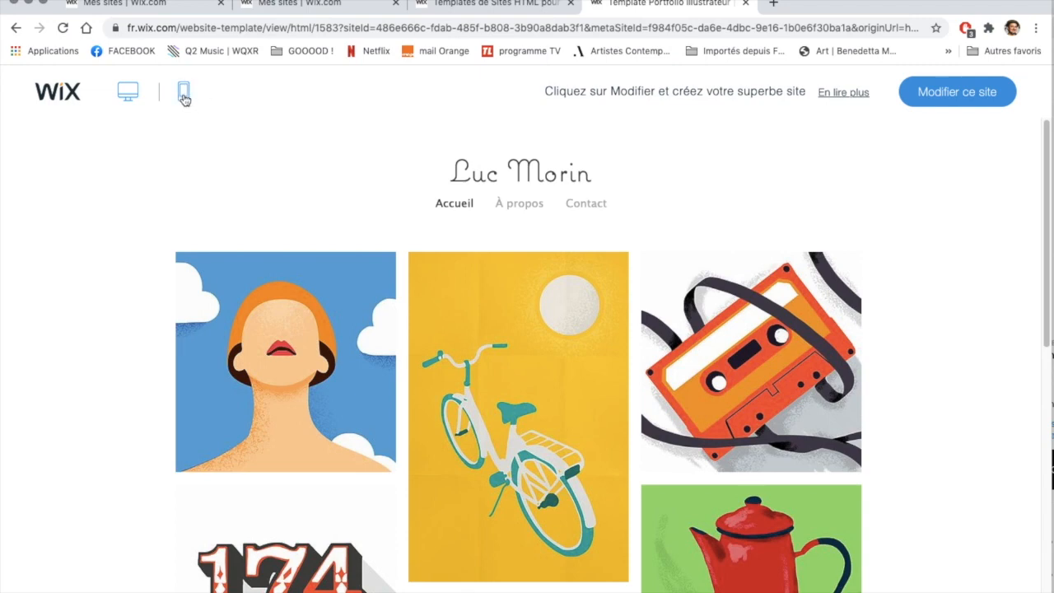
Check the template's mobile version and hamburger menu, then open it in the editor
{"action": "left_click", "coordinate": [184, 94]}
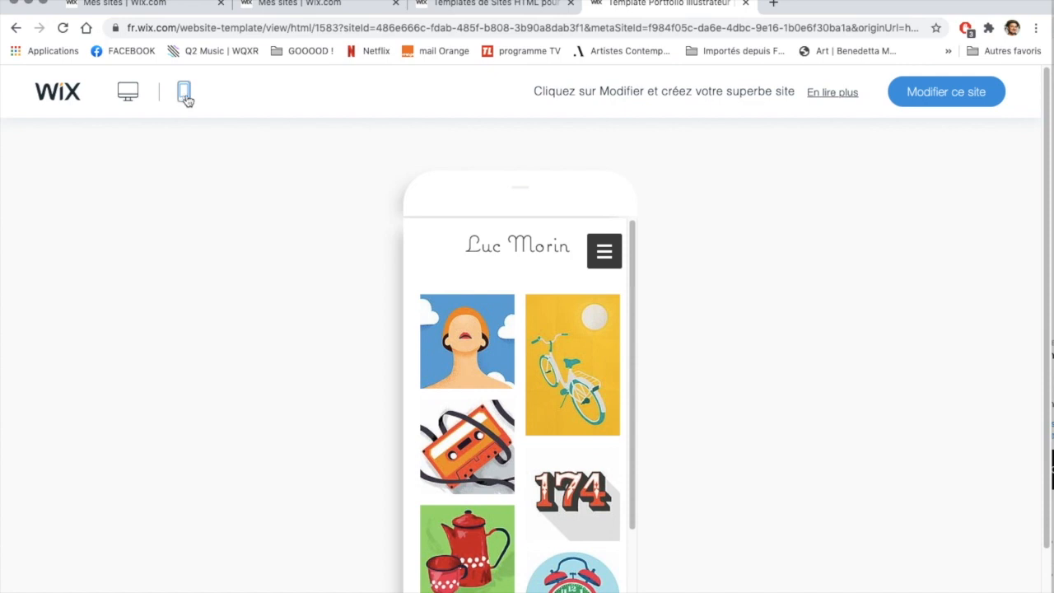
{"action": "scroll", "coordinate": [553, 389], "scroll_direction": "down", "scroll_amount": 3}
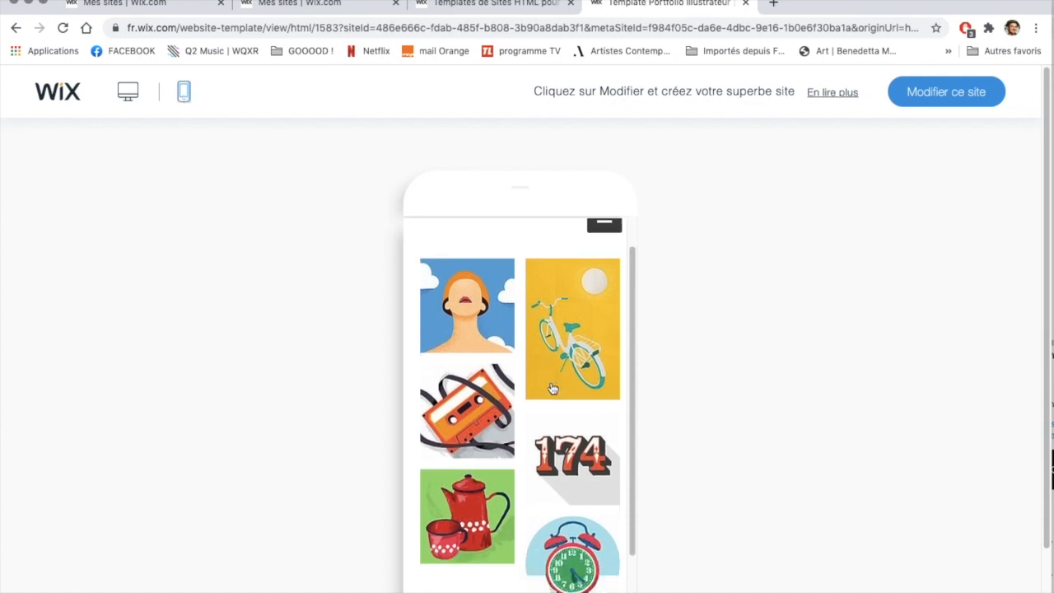
{"action": "scroll", "coordinate": [552, 389], "scroll_direction": "up", "scroll_amount": 3}
{"action": "left_click", "coordinate": [607, 254]}
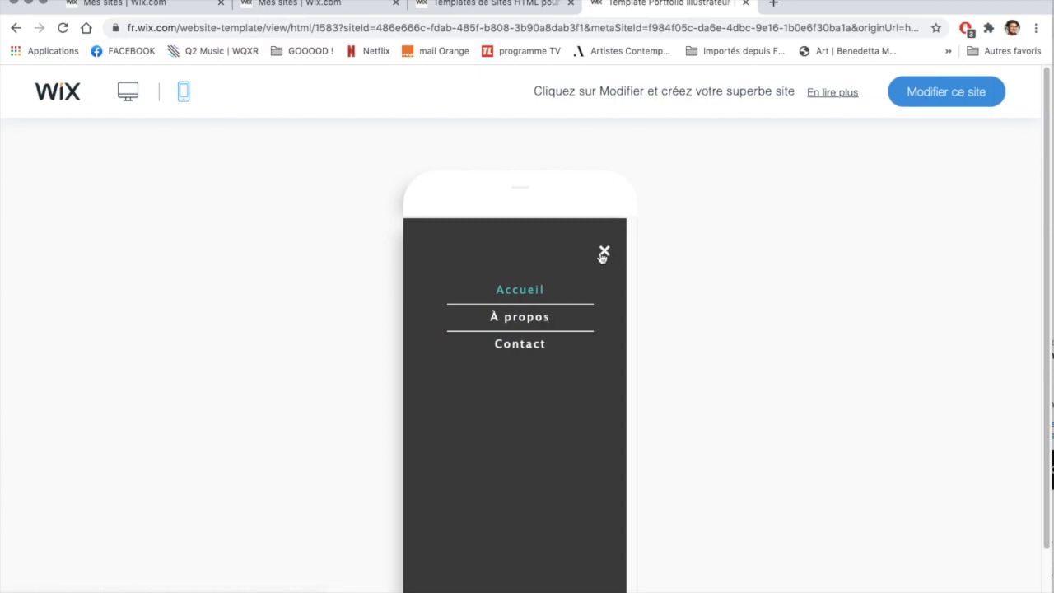
{"action": "left_click", "coordinate": [604, 253]}
{"action": "scroll", "coordinate": [697, 276], "scroll_direction": "down", "scroll_amount": 3}
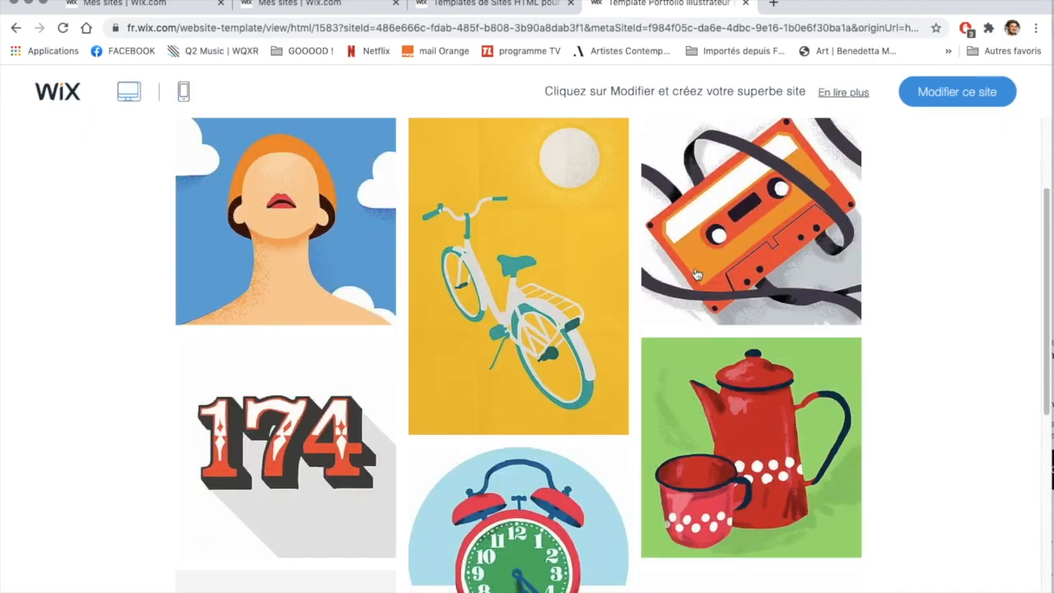
{"action": "scroll", "coordinate": [697, 277], "scroll_direction": "up", "scroll_amount": 3}
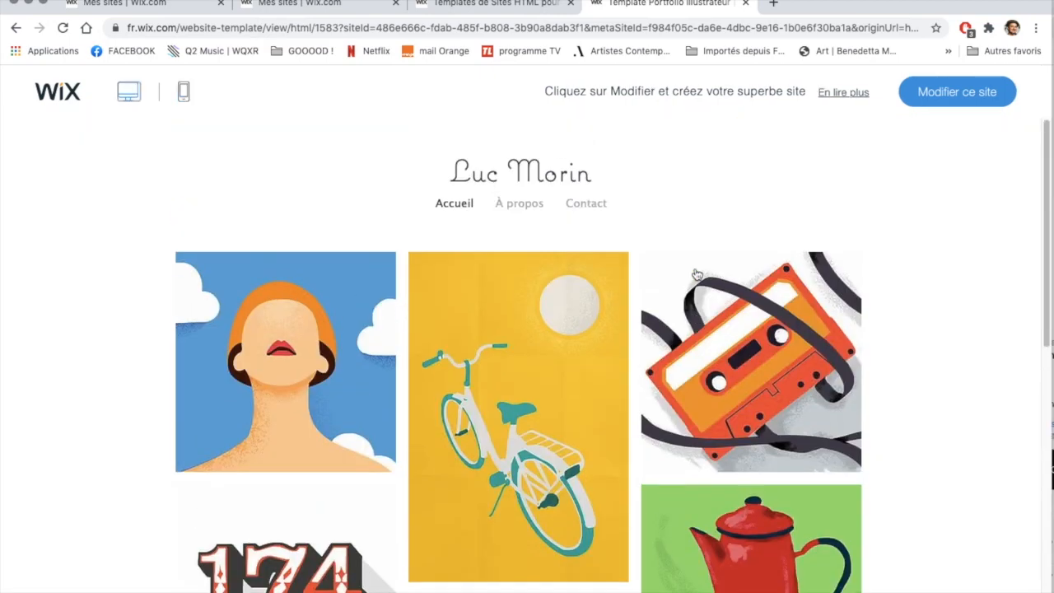
{"action": "left_click", "coordinate": [953, 93]}
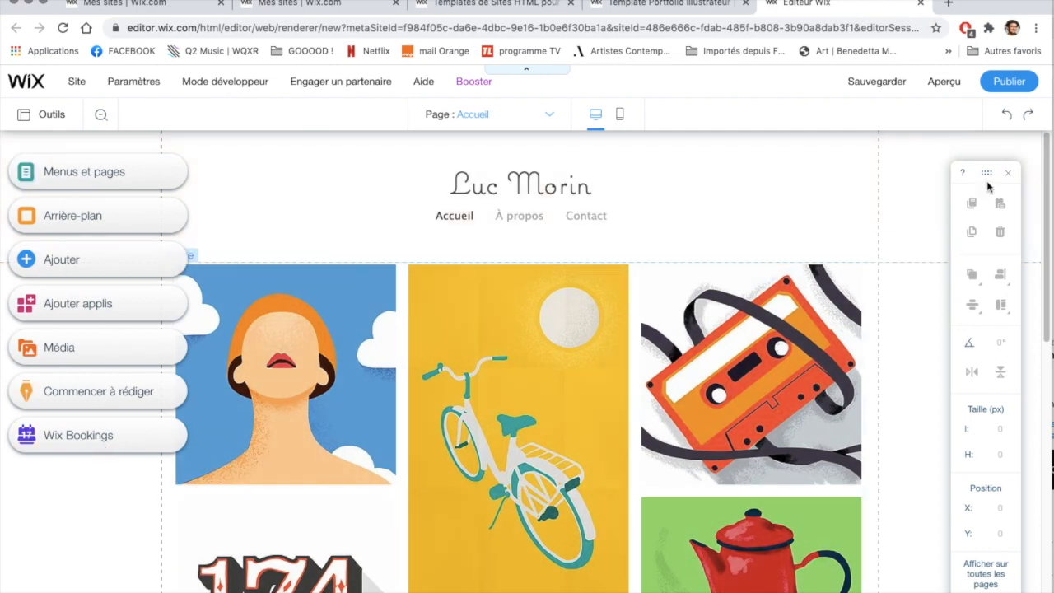
Shift the editor's floating toolbar slightly to the left
{"action": "left_click_drag", "start_coordinate": [988, 174], "coordinate": [947, 173]}
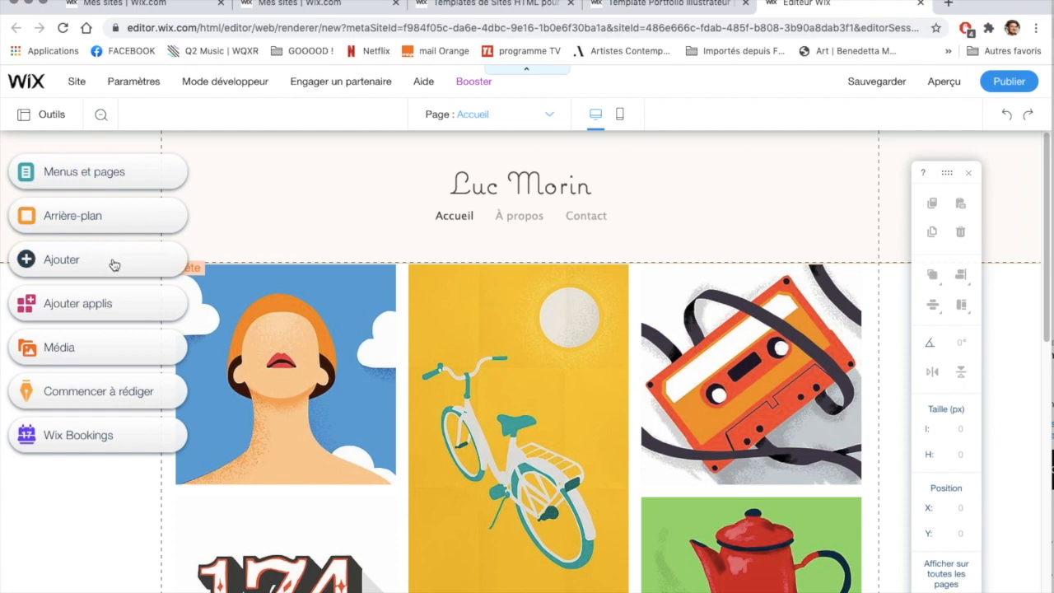
In Menus et pages, view the Accueil, À propos and Contact pages, ending on À propos
{"action": "left_click", "coordinate": [99, 178]}
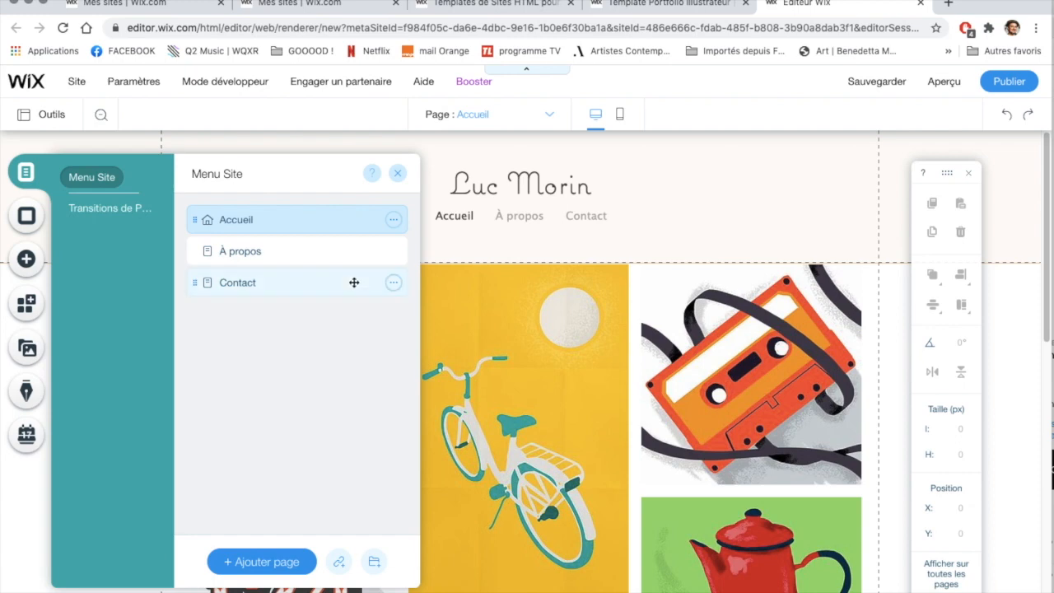
{"action": "left_click", "coordinate": [251, 251]}
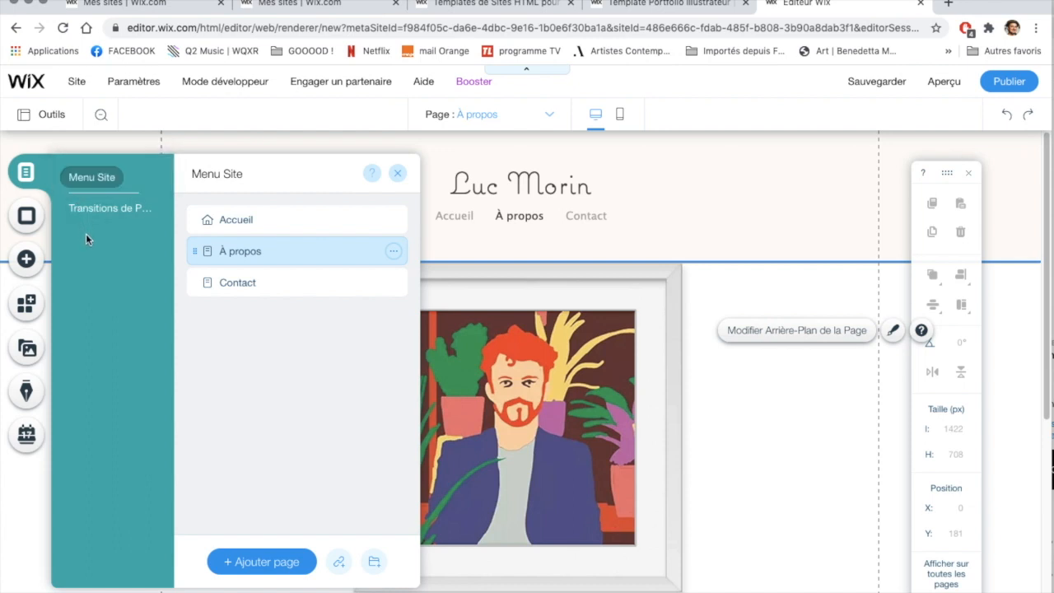
{"action": "left_click", "coordinate": [256, 221]}
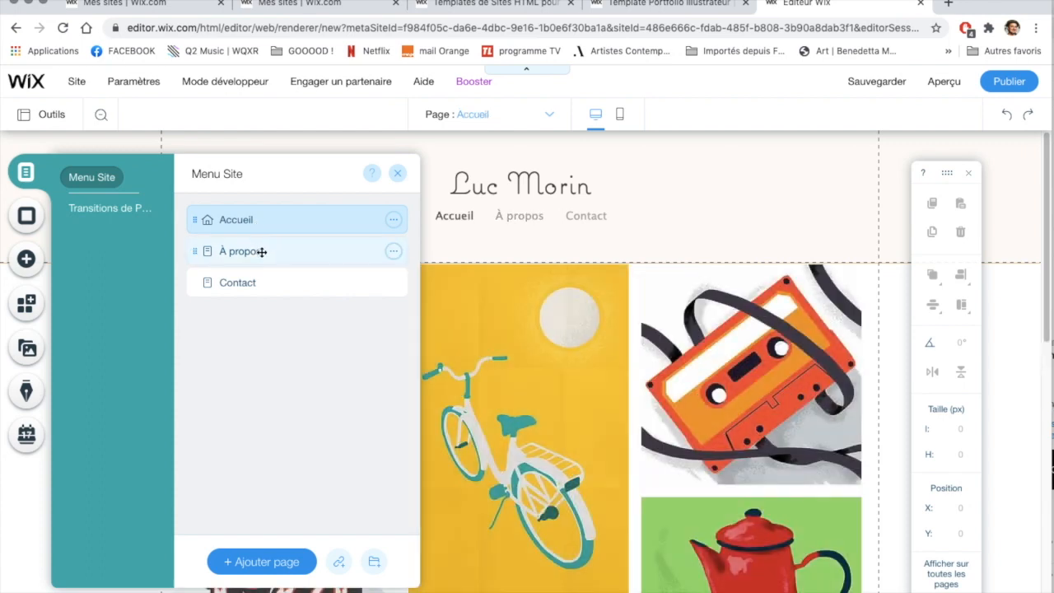
{"action": "left_click", "coordinate": [262, 251]}
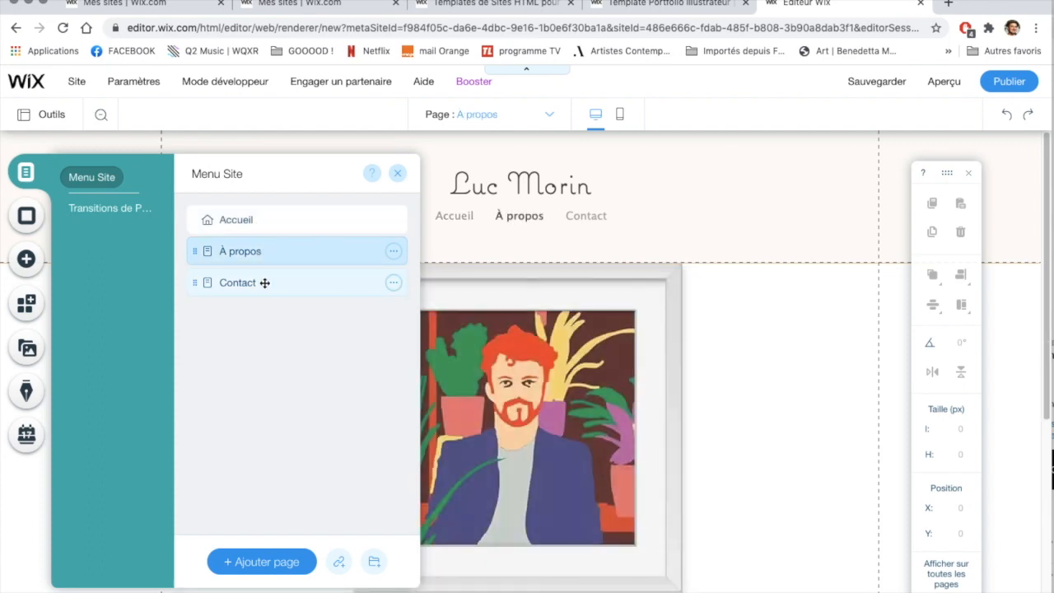
{"action": "left_click", "coordinate": [265, 283]}
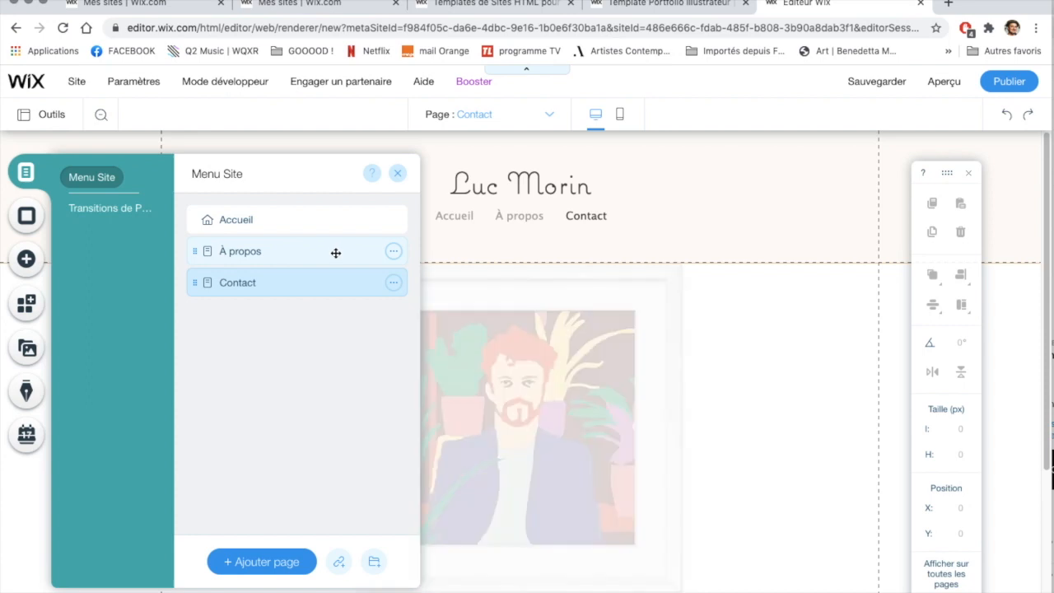
{"action": "left_click", "coordinate": [363, 257]}
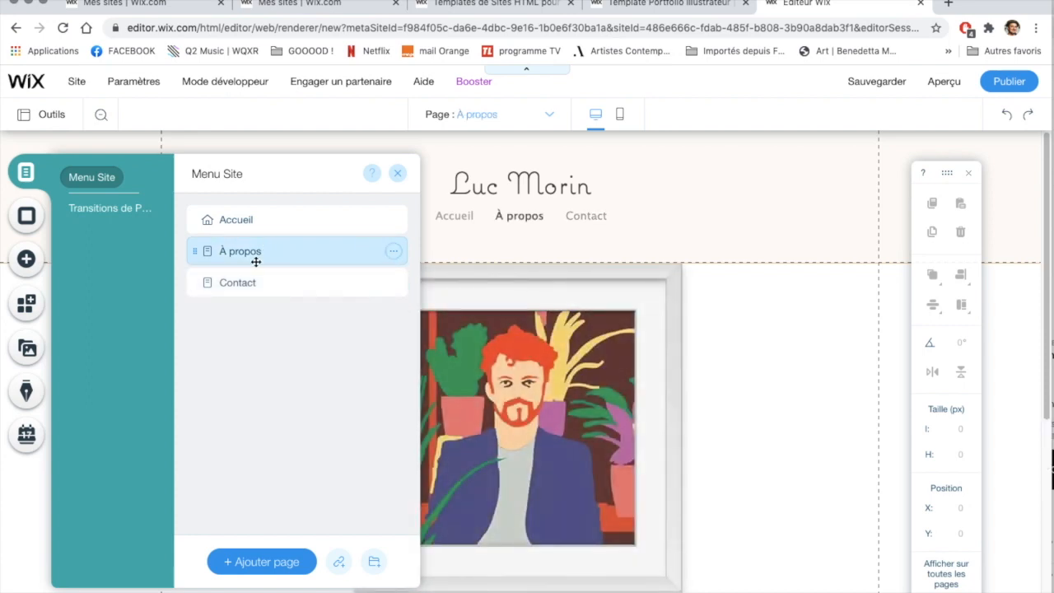
Add a new page named Photos to the site menu
{"action": "left_click", "coordinate": [262, 563]}
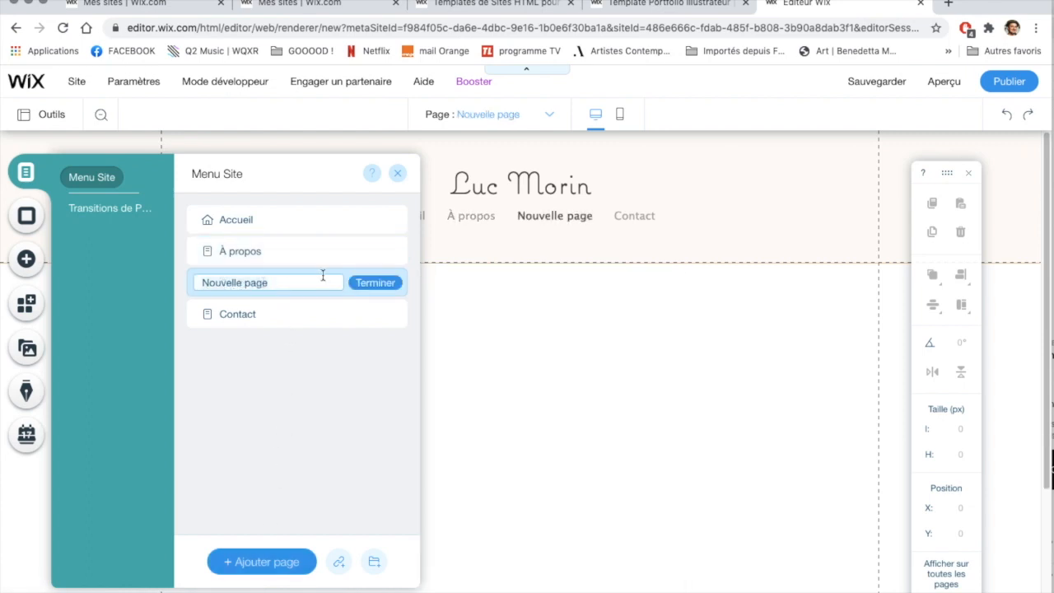
{"action": "type", "text": "Photos"}
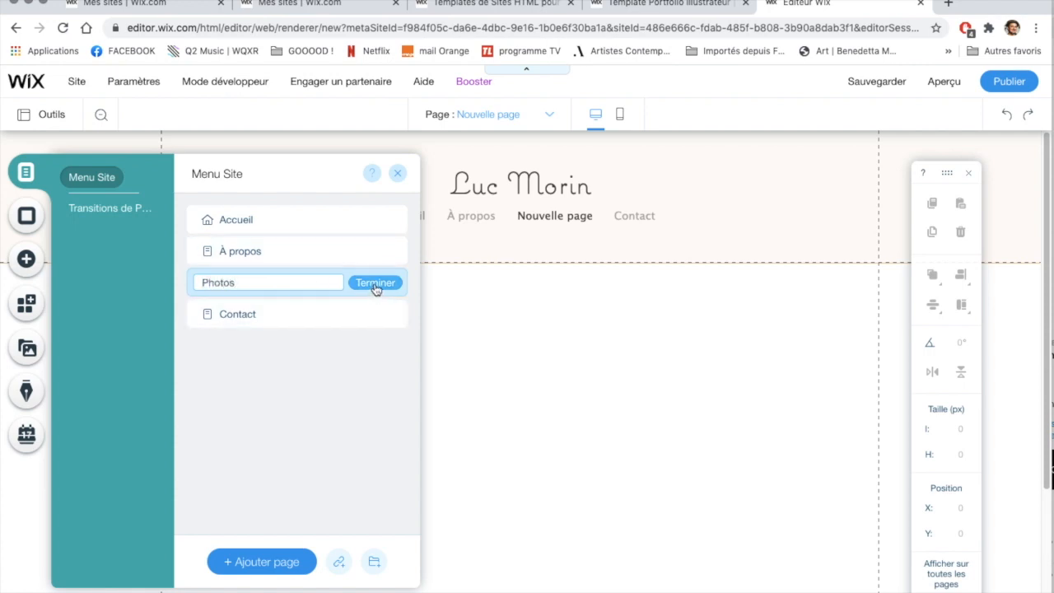
{"action": "left_click", "coordinate": [376, 285]}
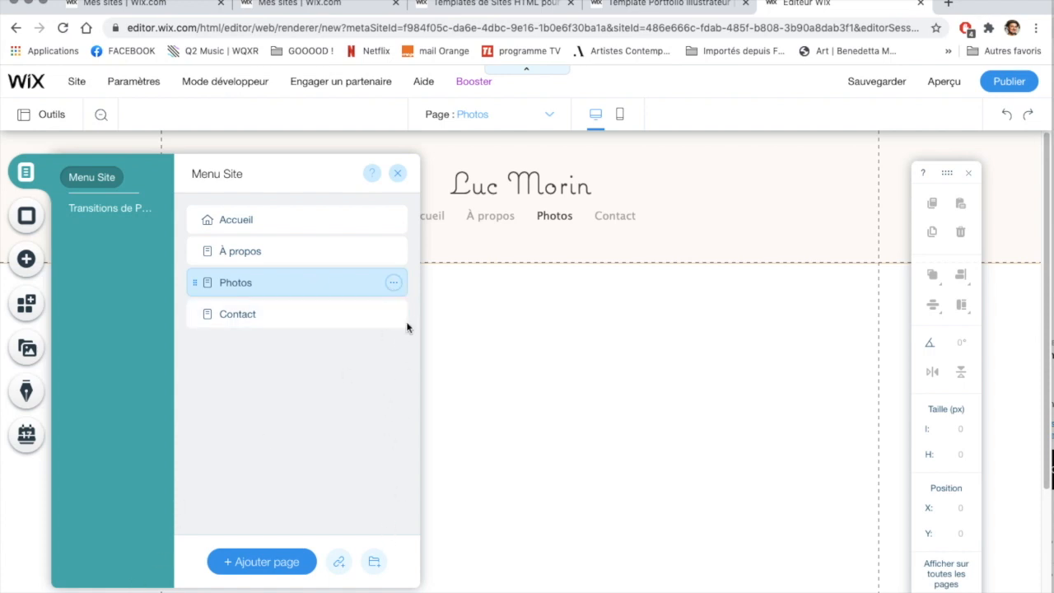
{"action": "left_click", "coordinate": [393, 284]}
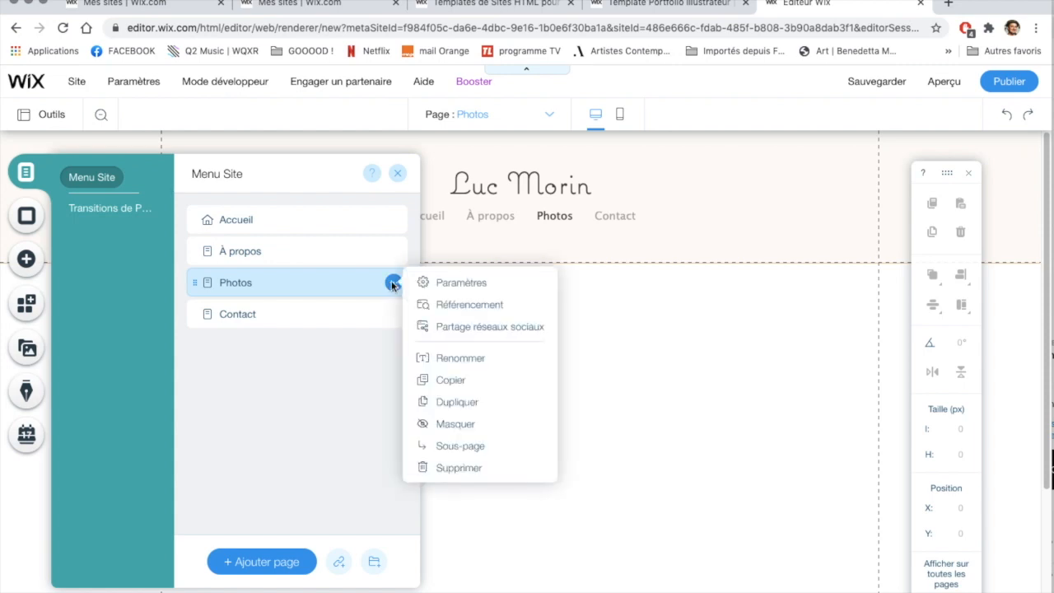
{"action": "left_click", "coordinate": [362, 363]}
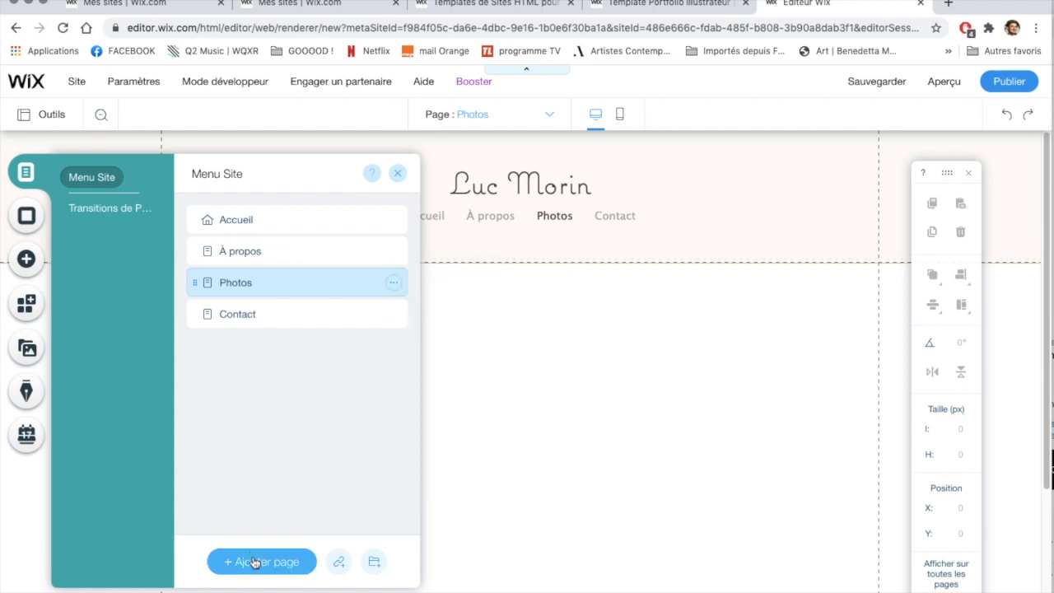
Add two more pages named Paysages and Portraits
{"action": "left_click", "coordinate": [253, 563]}
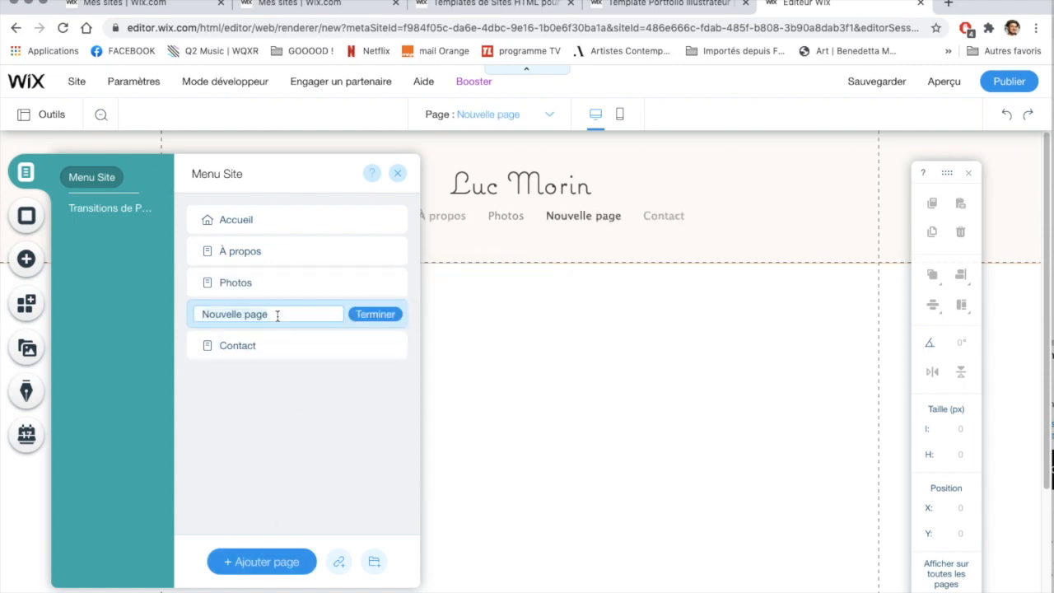
{"action": "type", "text": "Paysages"}
{"action": "key", "text": "Return"}
{"action": "left_click", "coordinate": [260, 562]}
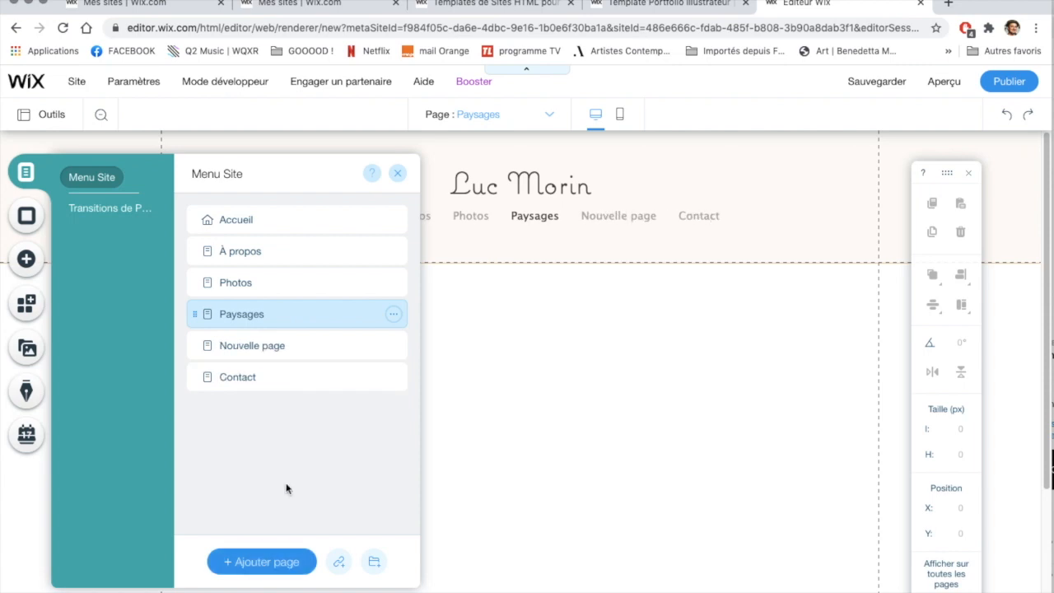
{"action": "type", "text": "Portrai"}
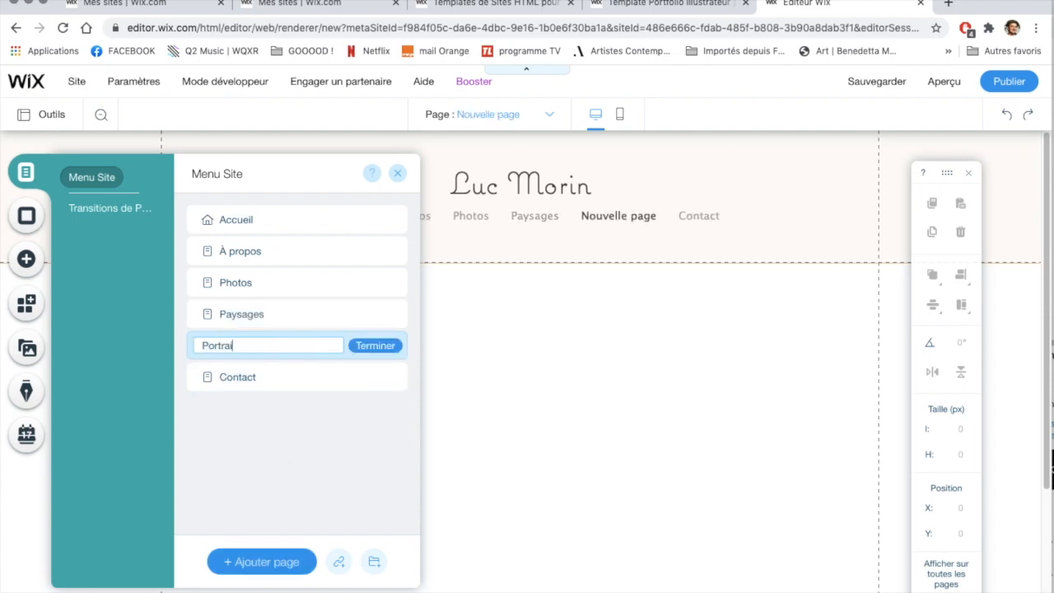
{"action": "type", "text": "ts"}
{"action": "left_click", "coordinate": [375, 346]}
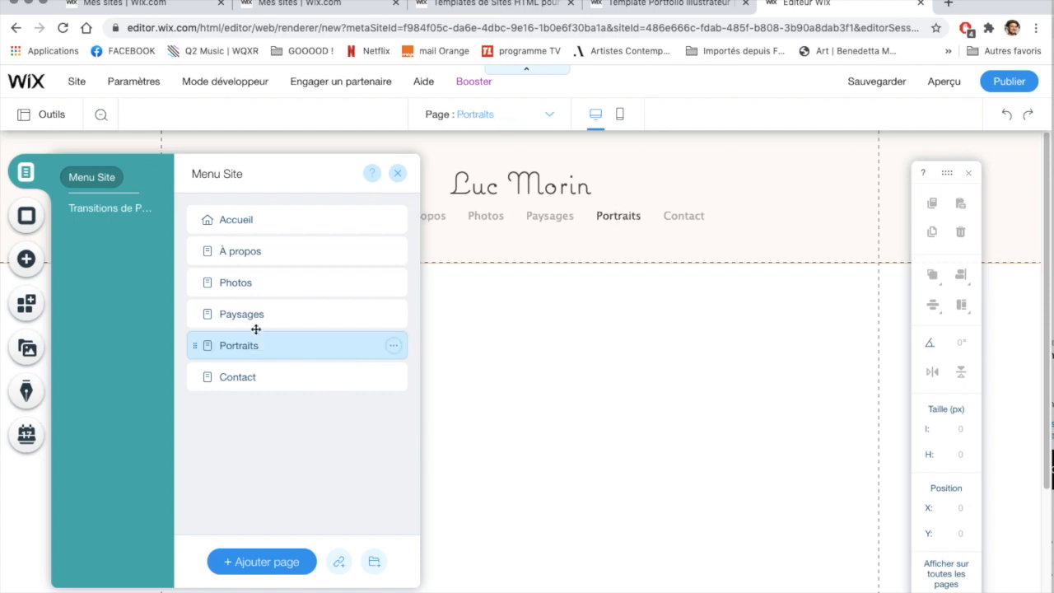
{"action": "left_click", "coordinate": [394, 315]}
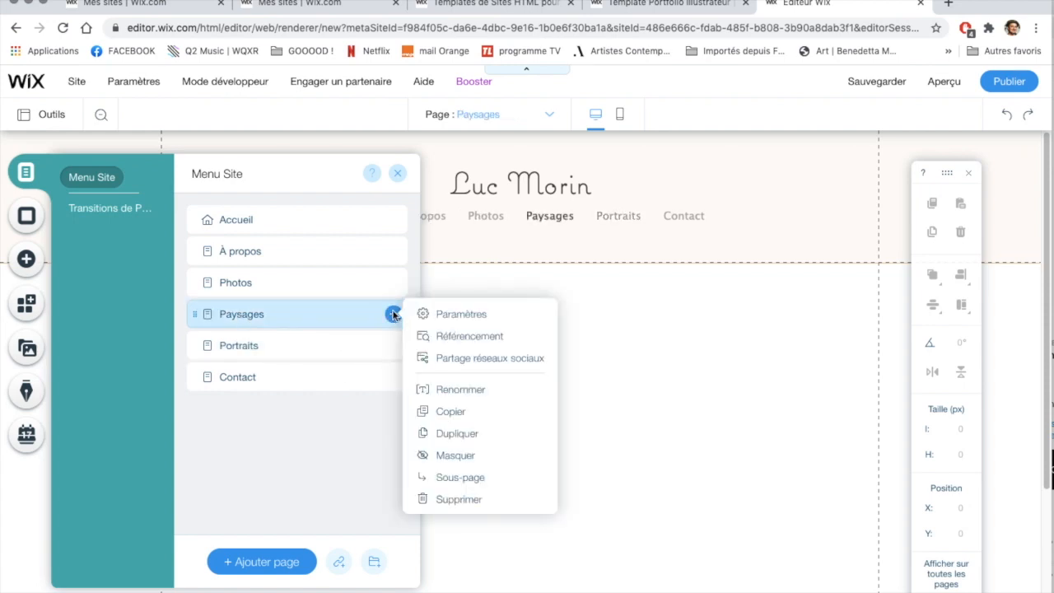
Make Paysages a Photos subpage, keep Contact a main page, and close the pages panel
{"action": "left_click", "coordinate": [458, 475]}
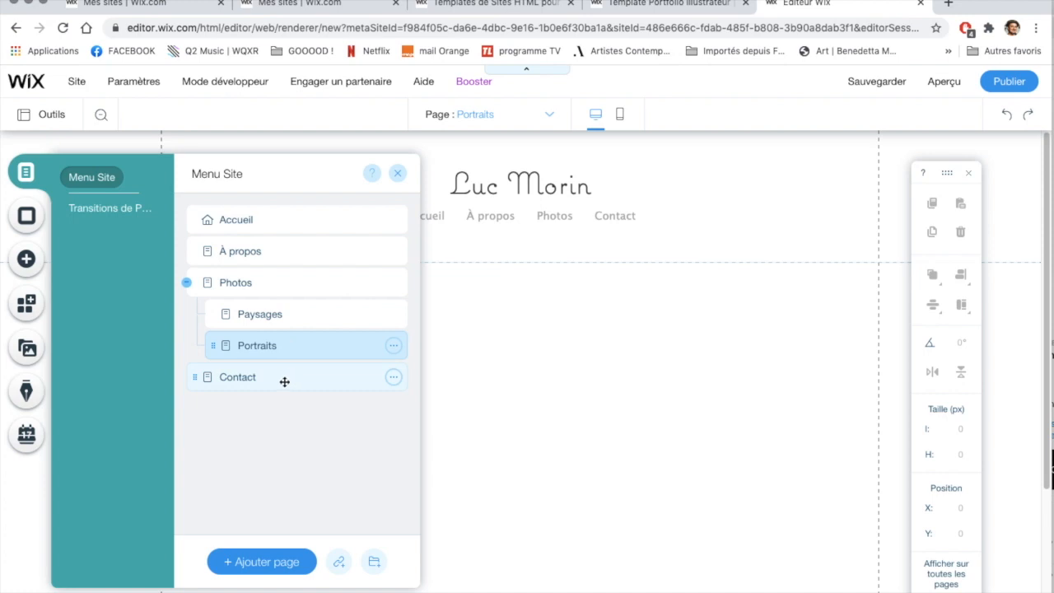
{"action": "left_click", "coordinate": [394, 378]}
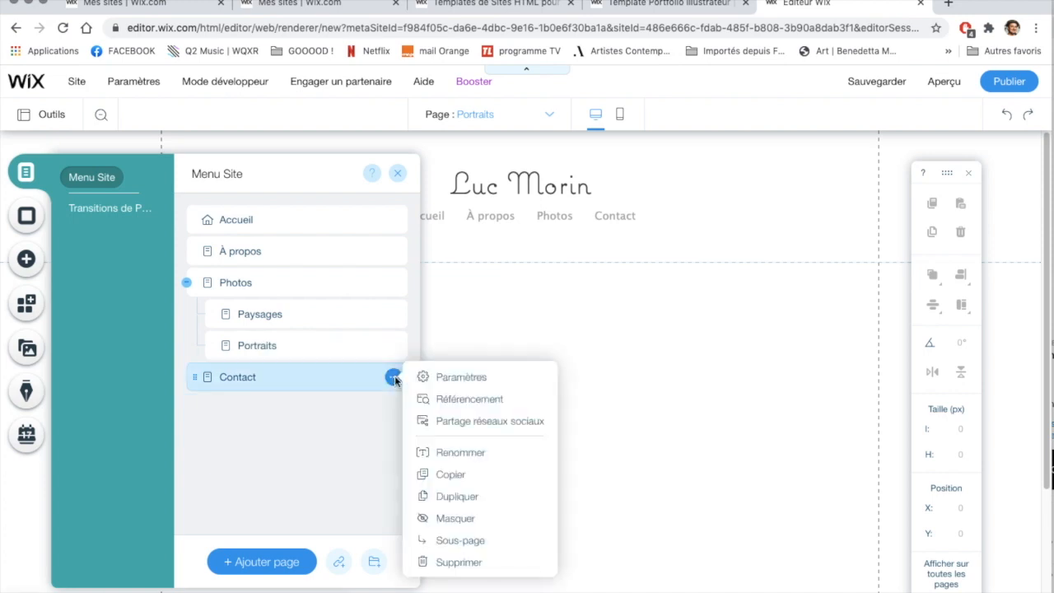
{"action": "left_click", "coordinate": [444, 541]}
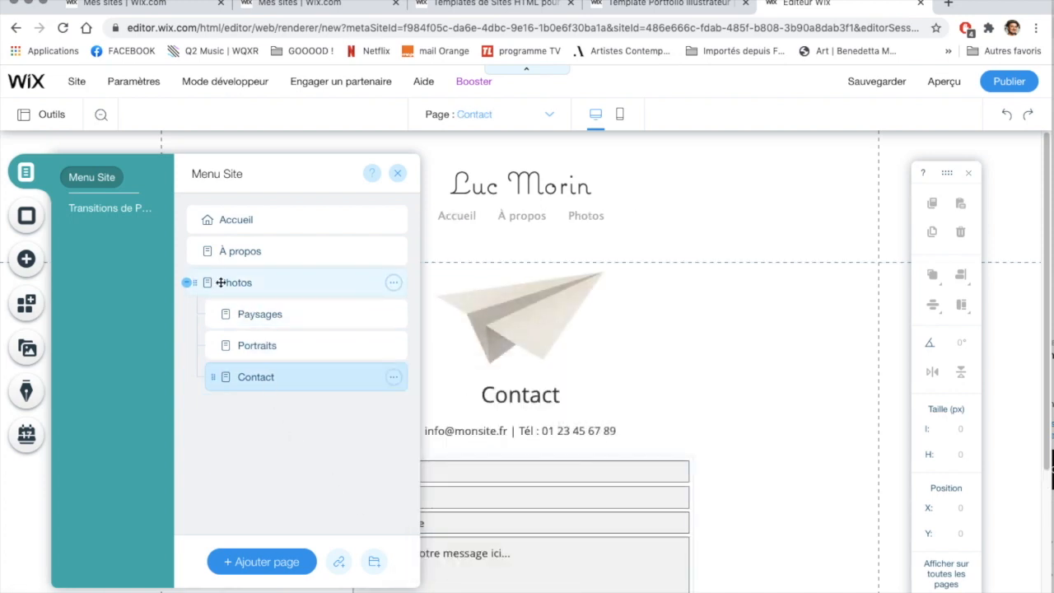
{"action": "left_click", "coordinate": [394, 377]}
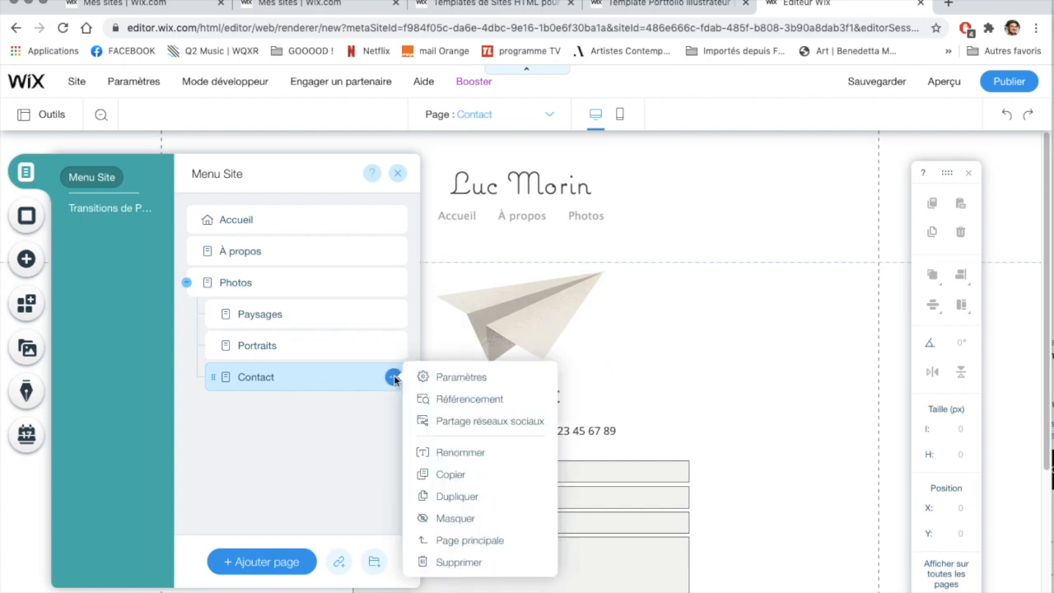
{"action": "left_click", "coordinate": [466, 544]}
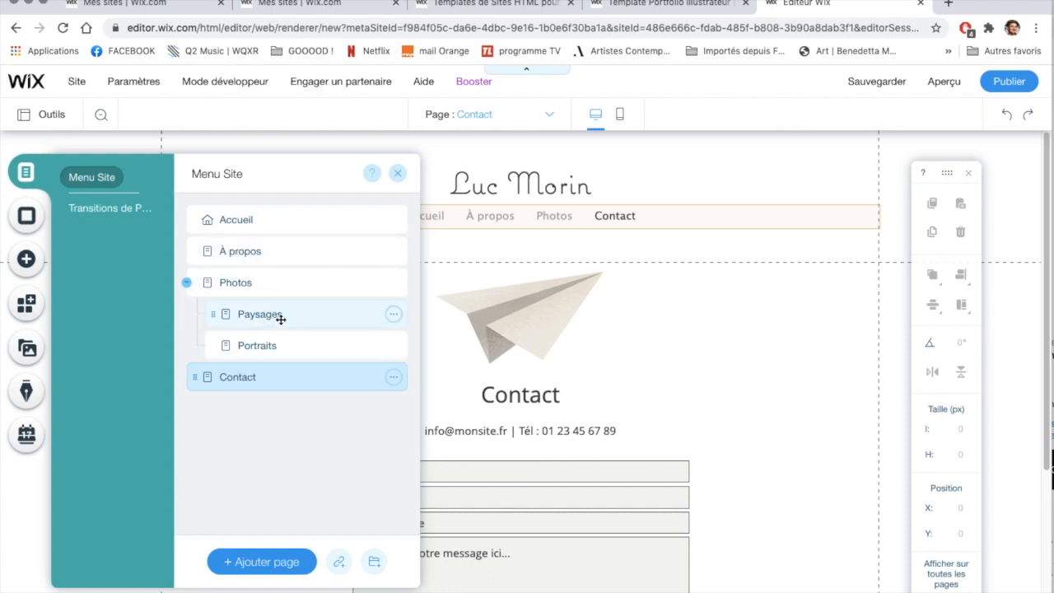
{"action": "left_click", "coordinate": [399, 173]}
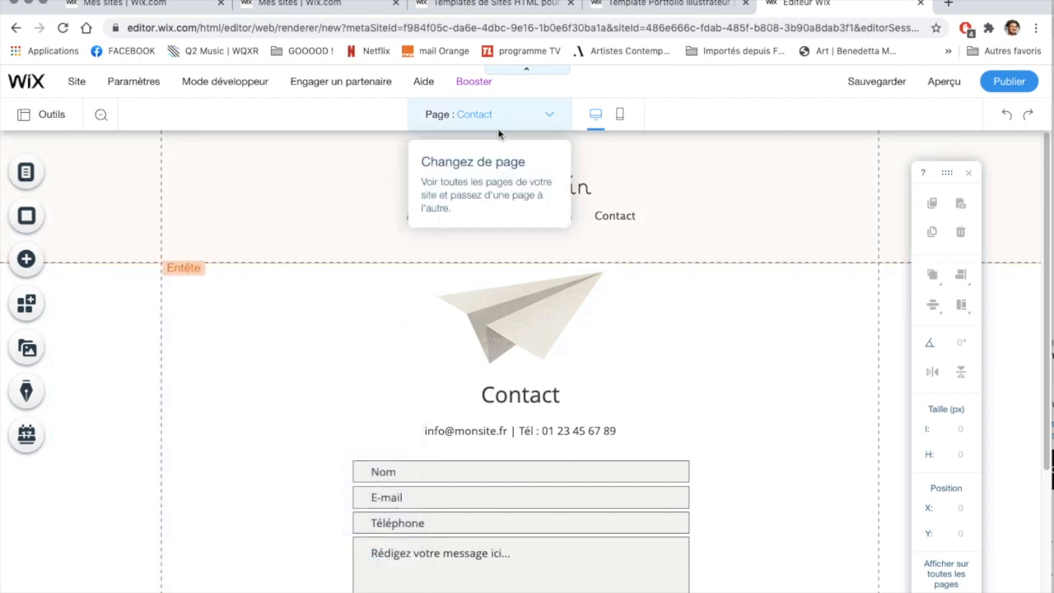
Preview the site to check the Photos submenu with Paysages and Portraits, then return to the editor
{"action": "left_click", "coordinate": [942, 82]}
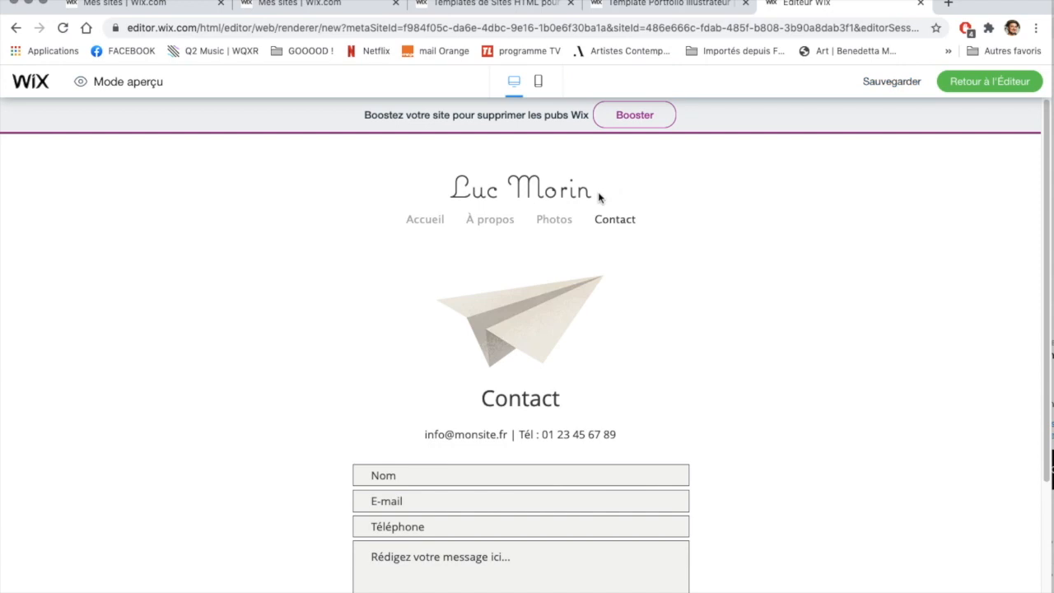
{"action": "left_click", "coordinate": [417, 226]}
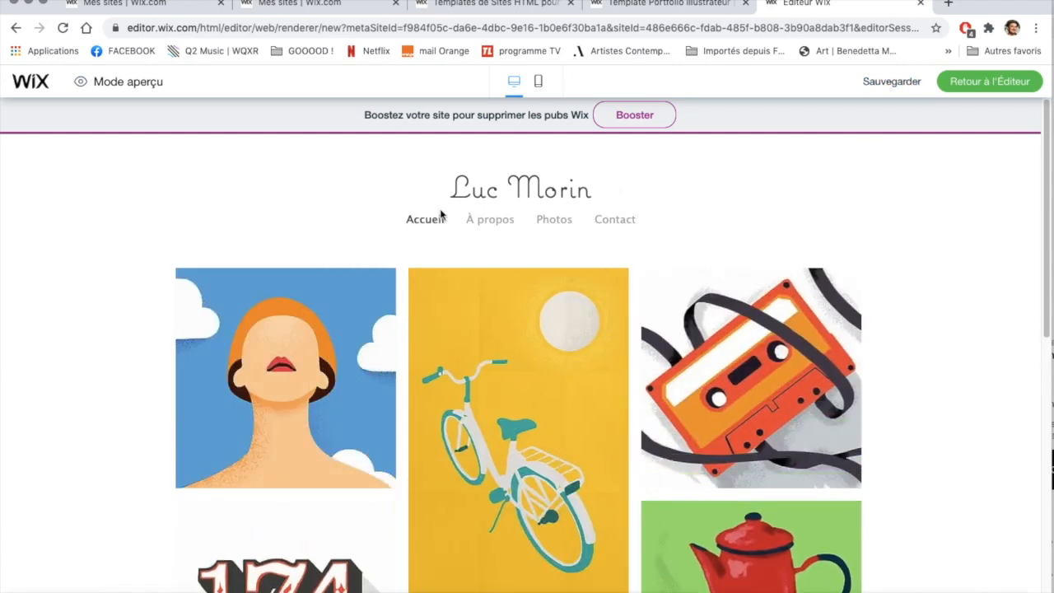
{"action": "mouse_move", "coordinate": [541, 219]}
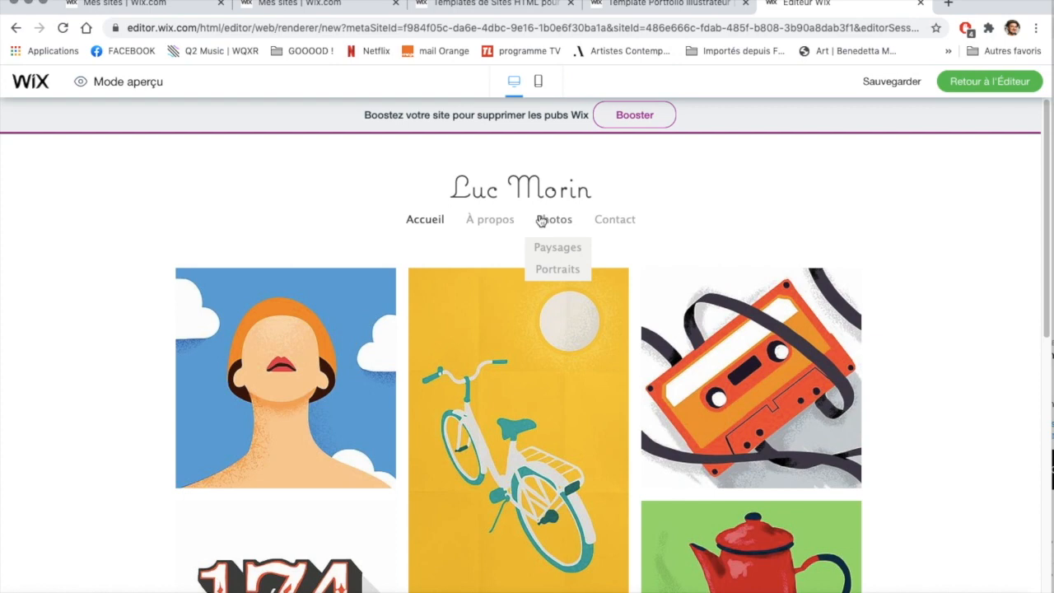
{"action": "left_click", "coordinate": [566, 255]}
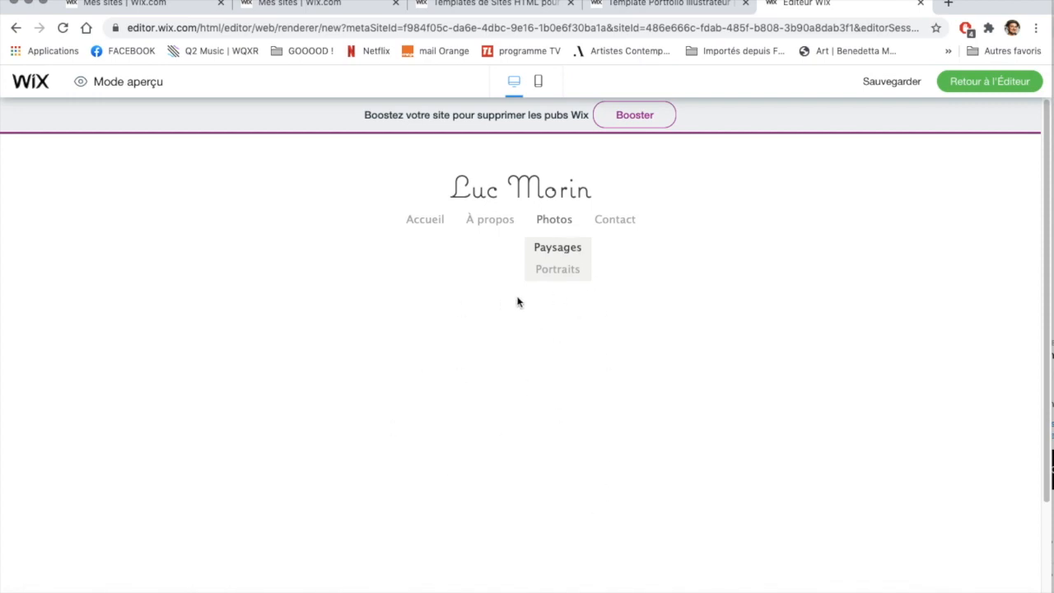
{"action": "left_click", "coordinate": [430, 223]}
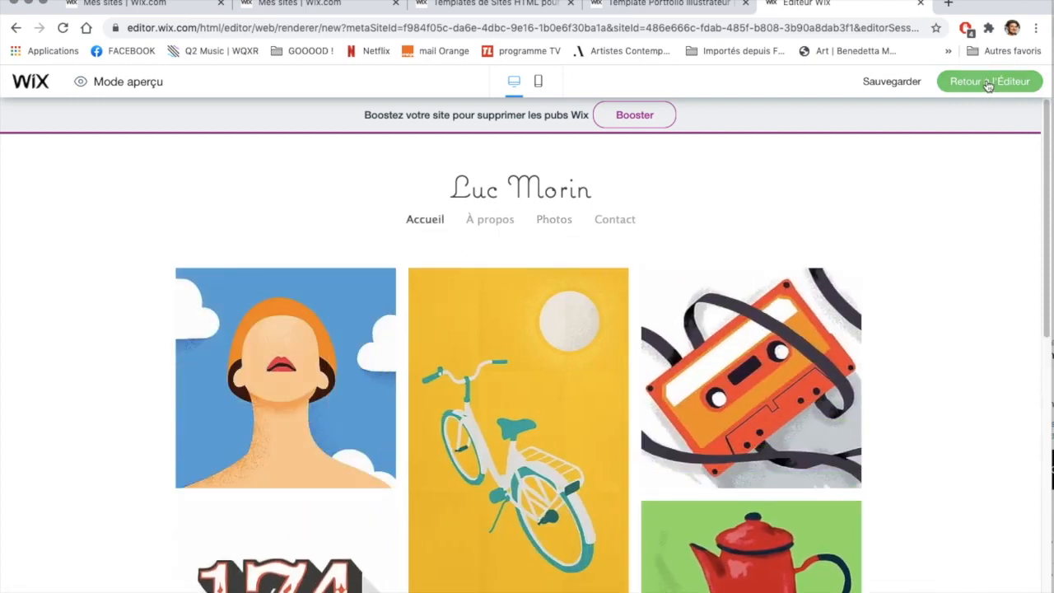
{"action": "left_click", "coordinate": [988, 82]}
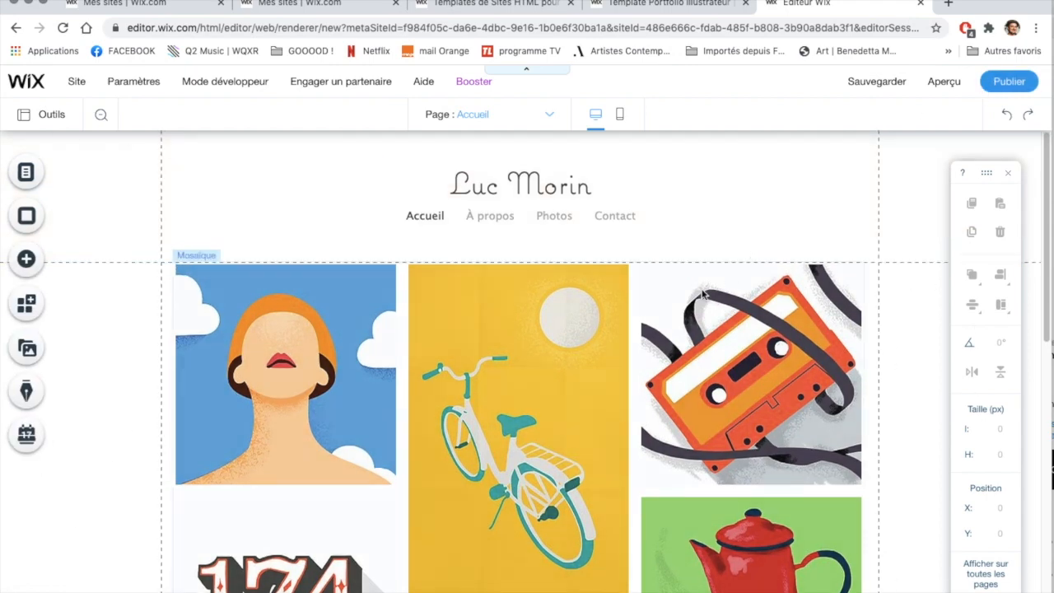
Replace the header title text on Accueil with the site owner's name
{"action": "left_click", "coordinate": [25, 172]}
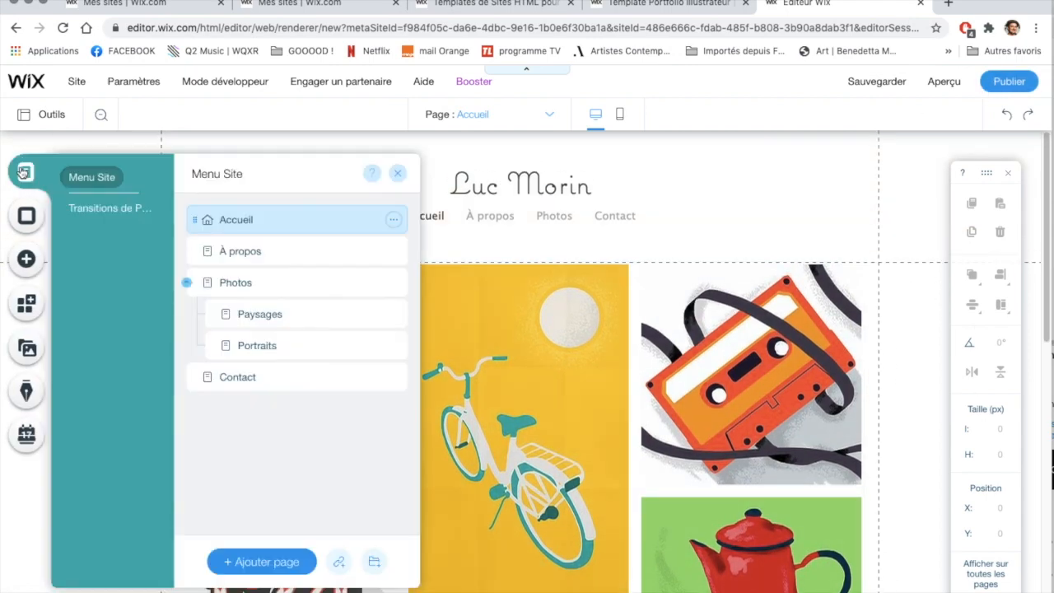
{"action": "left_click", "coordinate": [397, 173]}
{"action": "left_click", "coordinate": [574, 188]}
{"action": "double_click", "coordinate": [574, 188]}
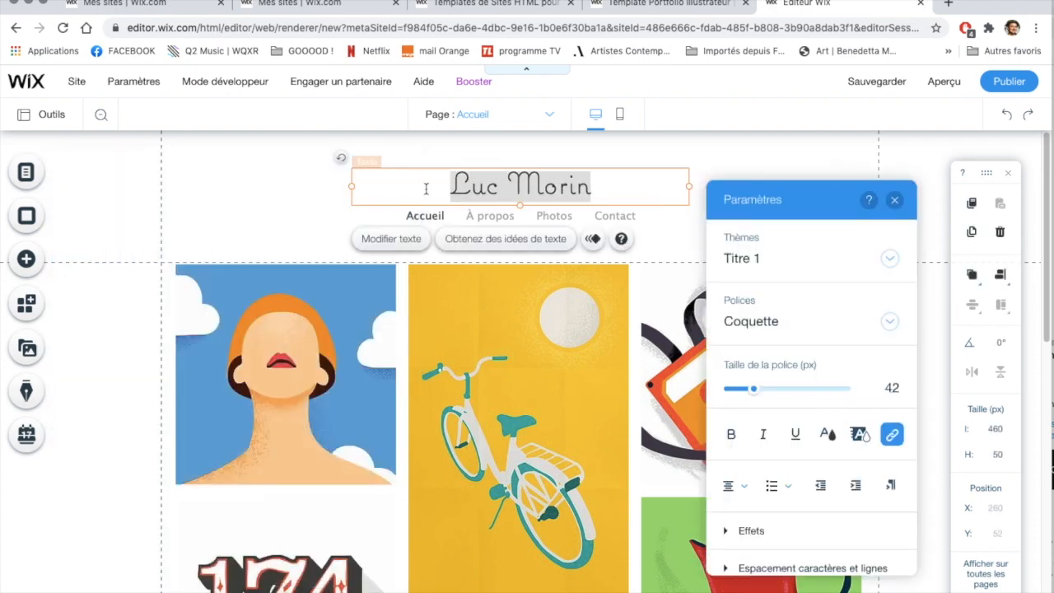
{"action": "type", "text": "Dan Mestanza"}
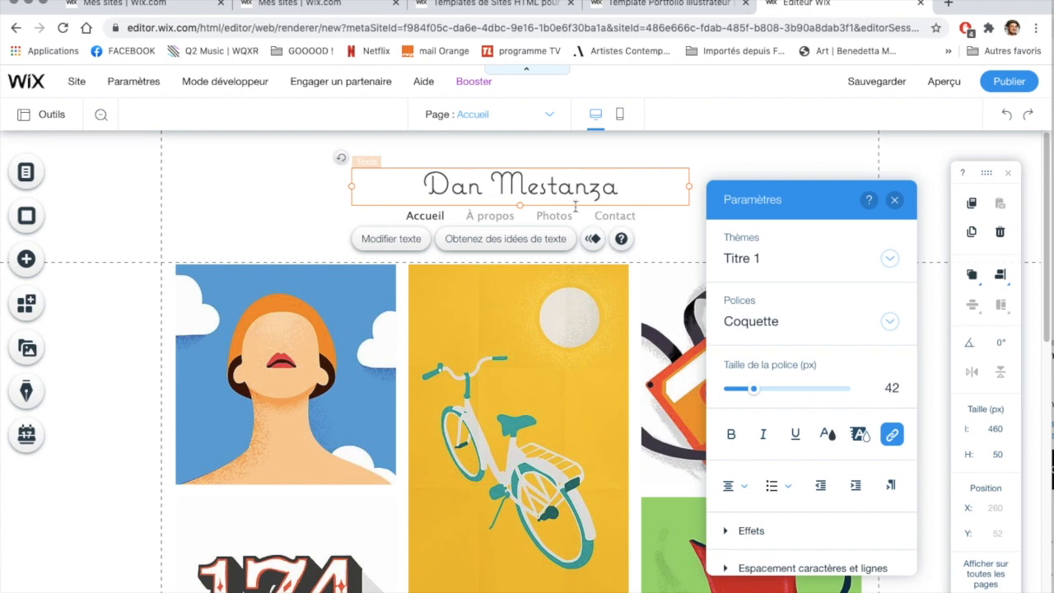
Style the title with the Titre 1 theme, Coquette font at 53 px, centred
{"action": "left_click", "coordinate": [887, 258]}
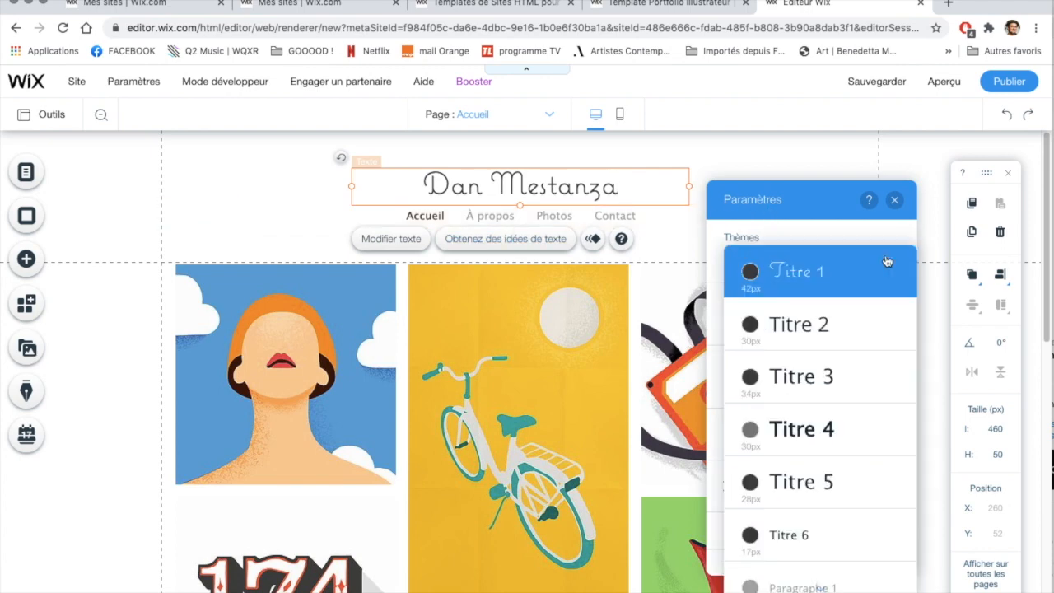
{"action": "left_click", "coordinate": [832, 428]}
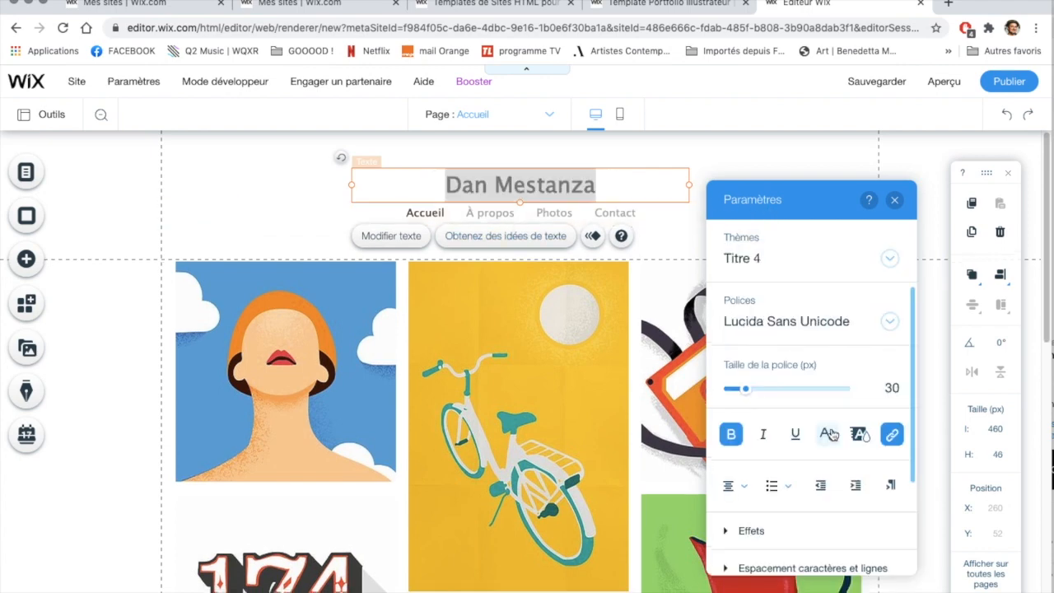
{"action": "left_click", "coordinate": [889, 260]}
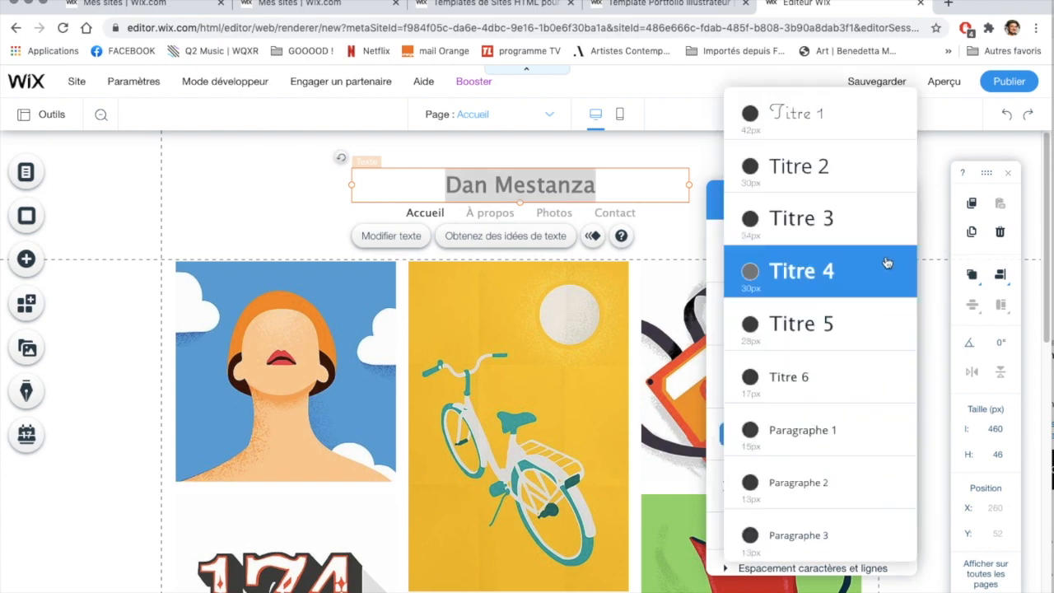
{"action": "left_click", "coordinate": [841, 130]}
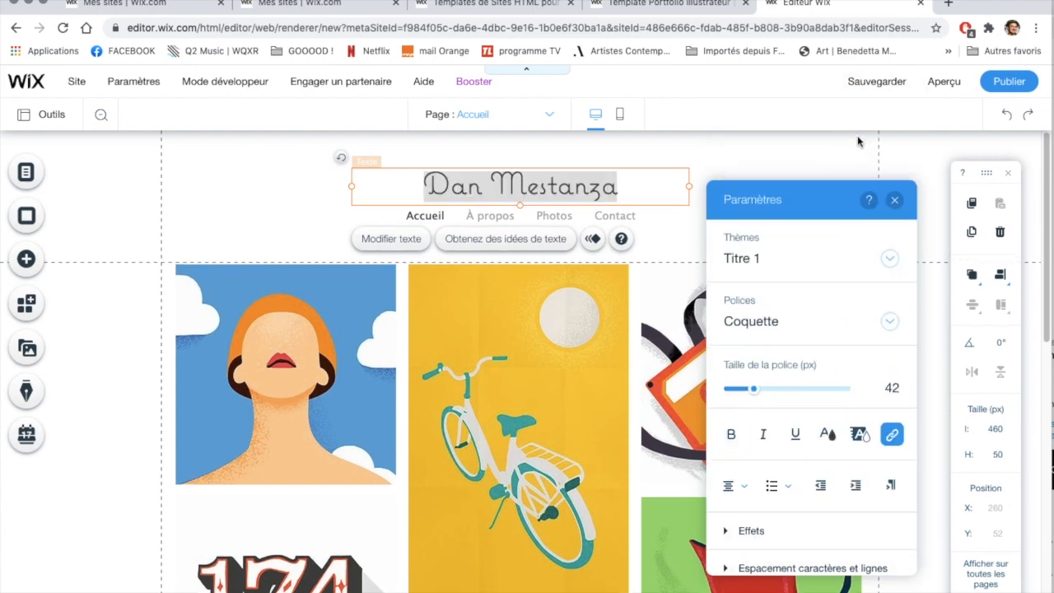
{"action": "left_click", "coordinate": [887, 326]}
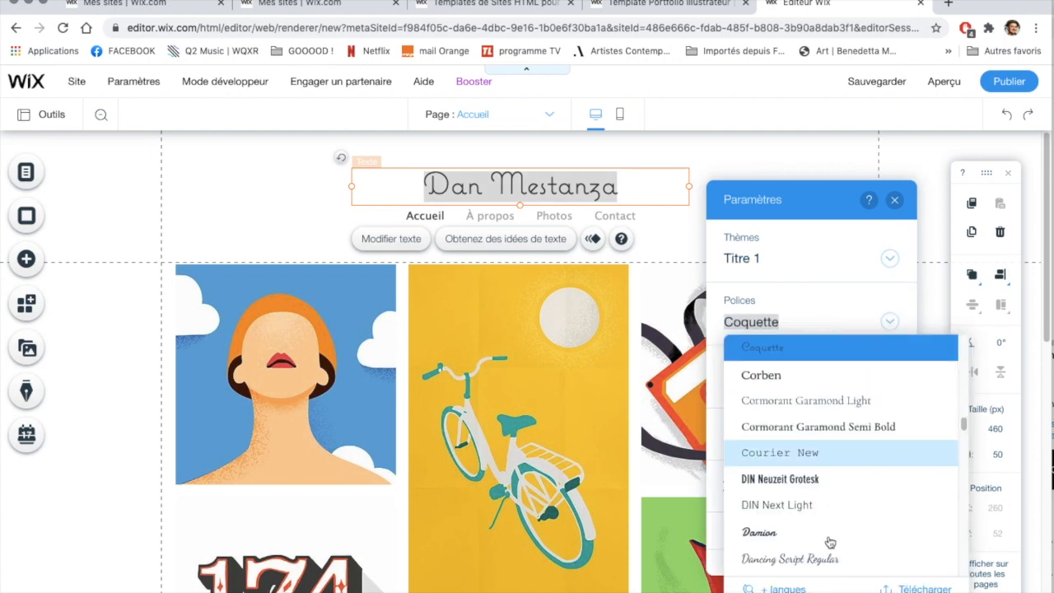
{"action": "left_click", "coordinate": [890, 322]}
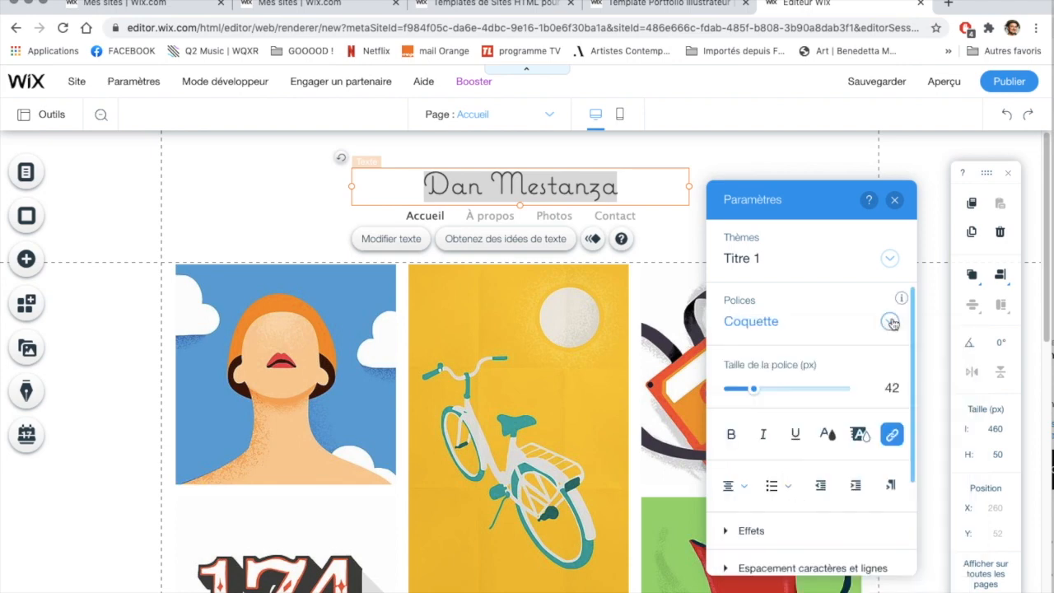
{"action": "left_click_drag", "start_coordinate": [755, 392], "coordinate": [770, 394]}
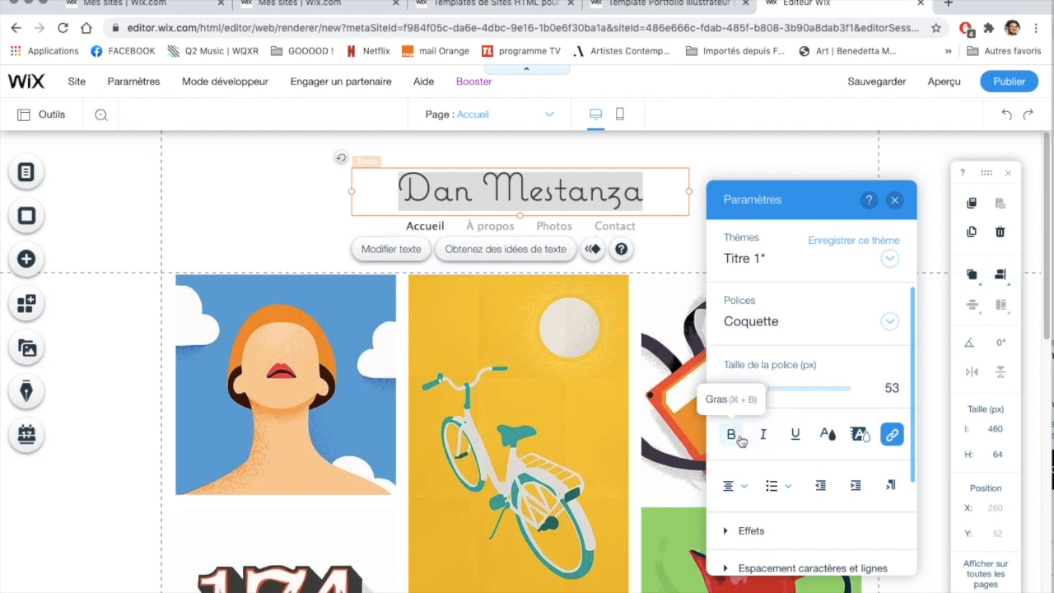
{"action": "left_click", "coordinate": [733, 486]}
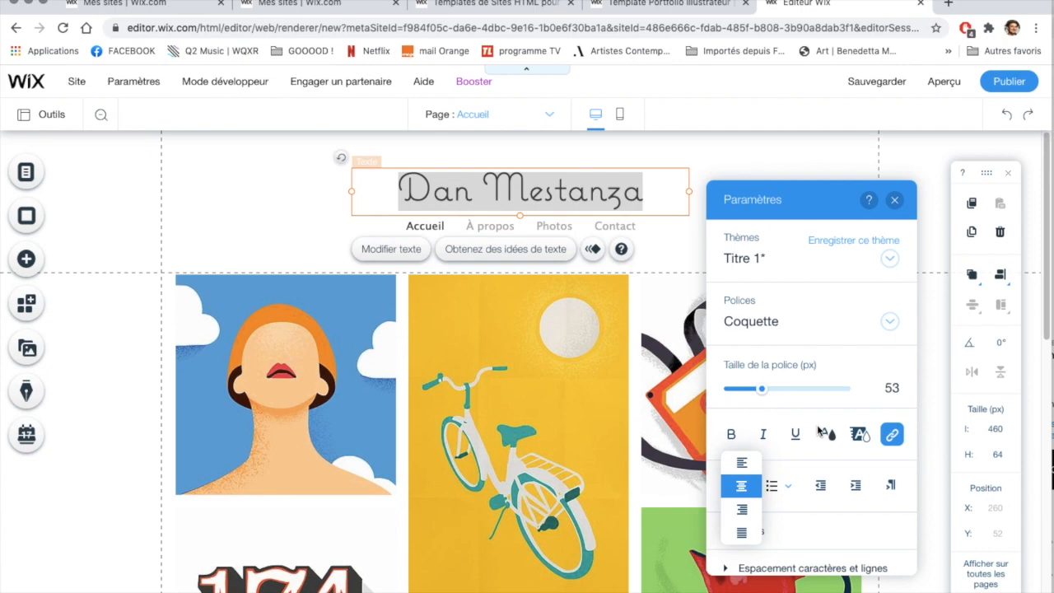
{"action": "left_click", "coordinate": [894, 202]}
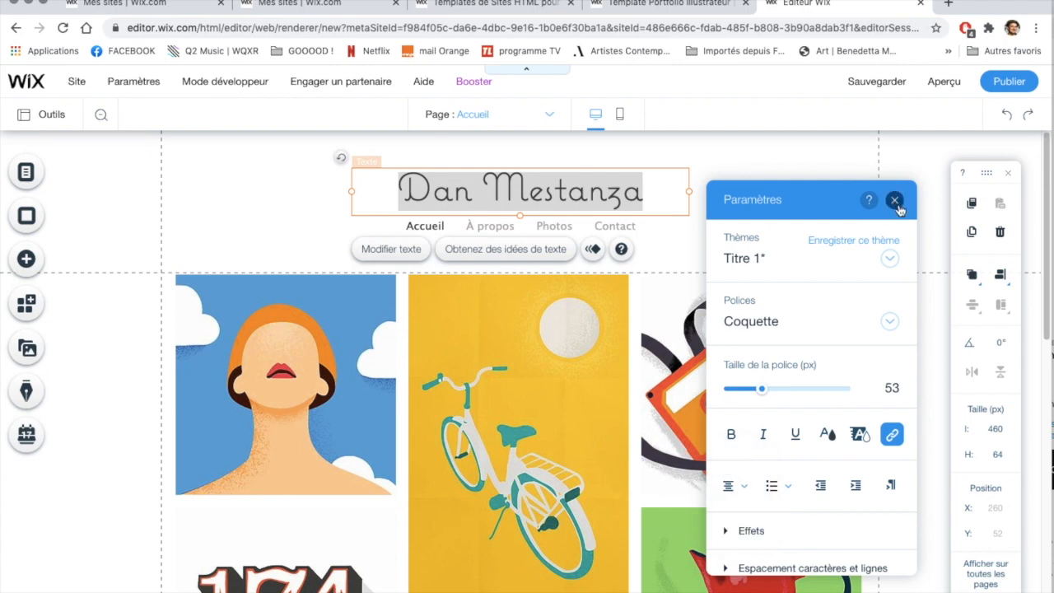
{"action": "left_click", "coordinate": [895, 202]}
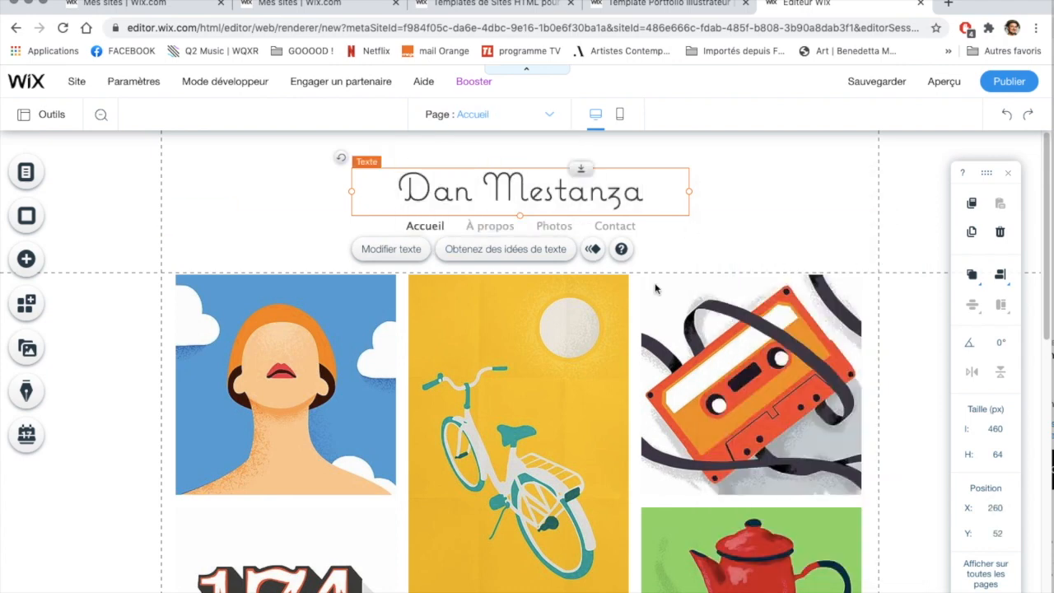
Give the header title the Expansion entrance animation and close the animation chooser
{"action": "left_click", "coordinate": [594, 252]}
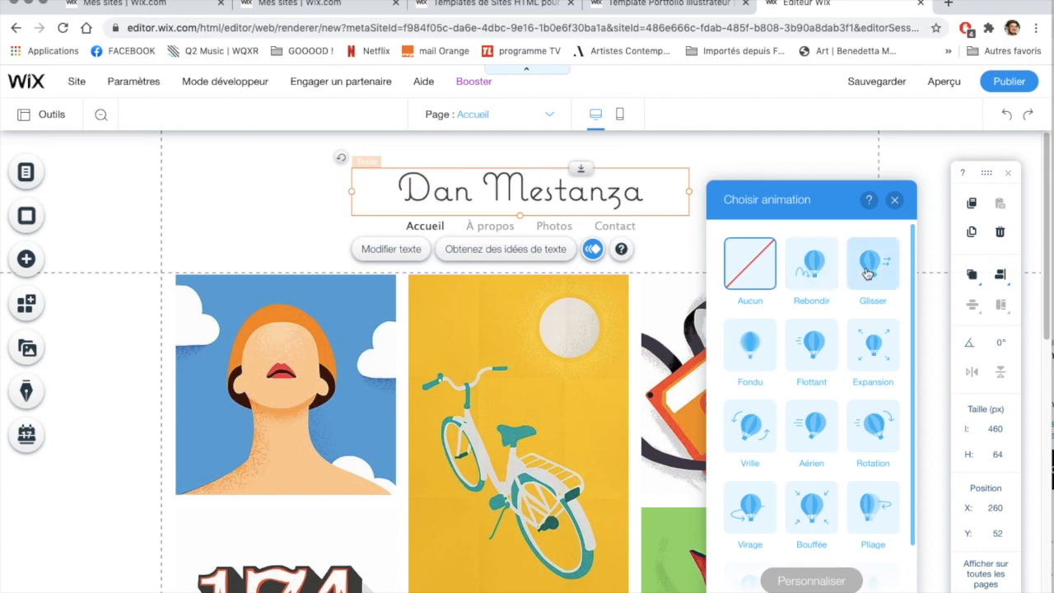
{"action": "left_click", "coordinate": [876, 337]}
{"action": "left_click", "coordinate": [894, 199]}
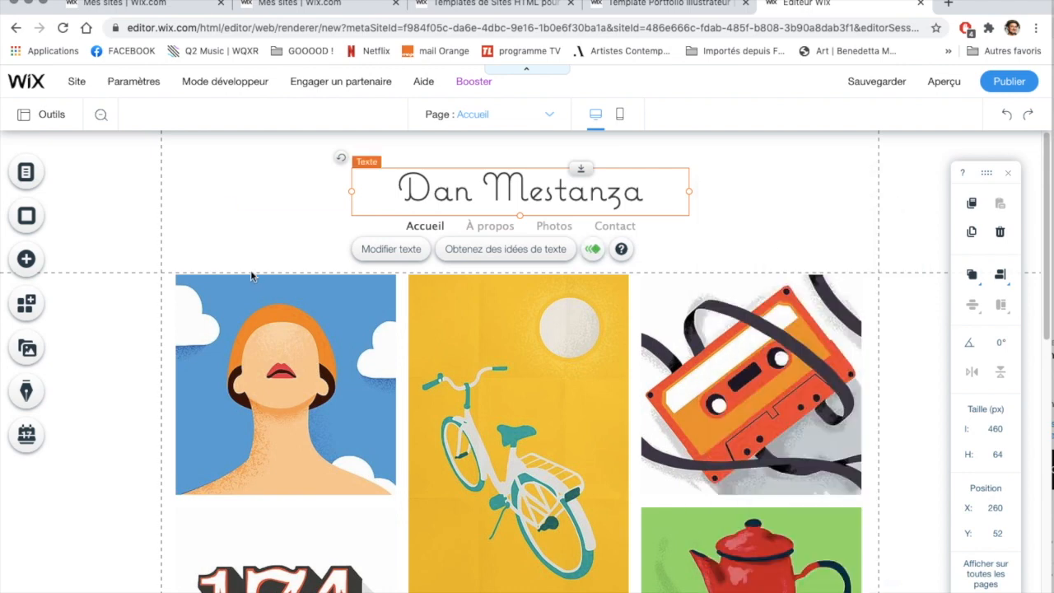
{"action": "left_click", "coordinate": [261, 336]}
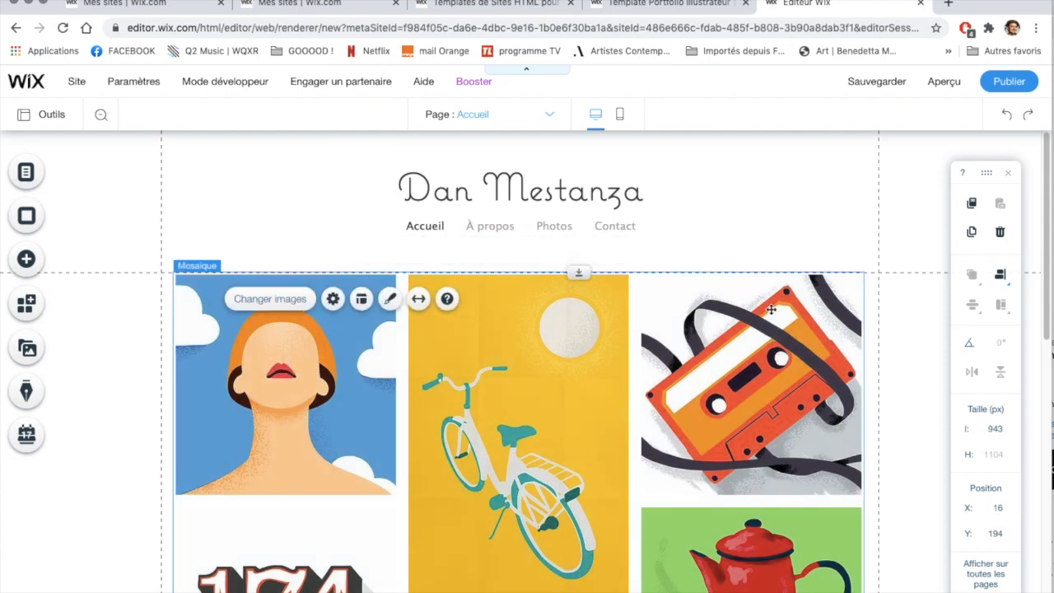
Delete the woman portrait, bicycle, cassette, 174, teapot and alarm clock images from the gallery
{"action": "left_click", "coordinate": [271, 299]}
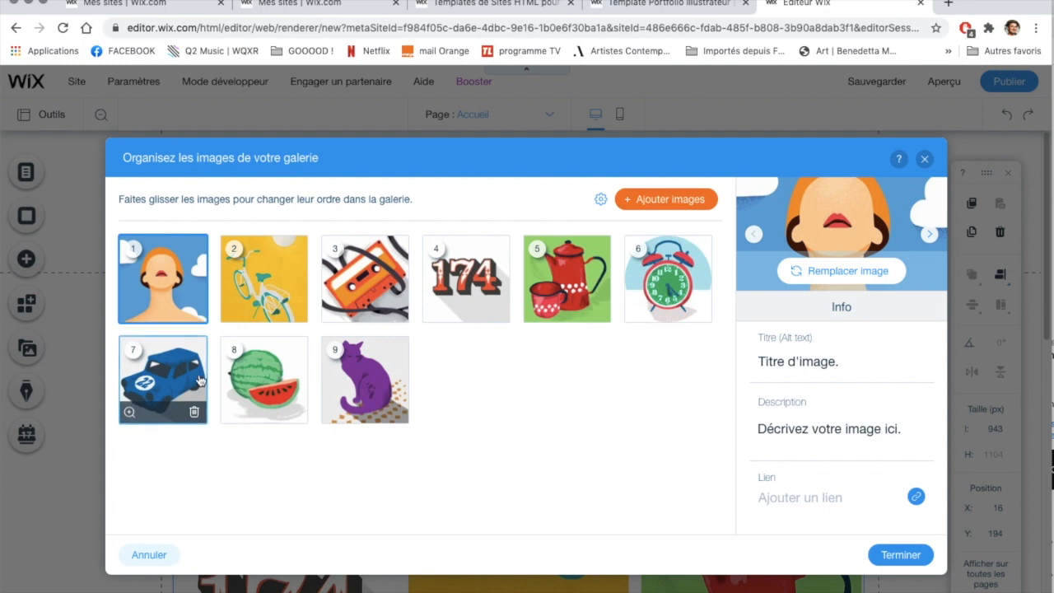
{"action": "left_click", "coordinate": [195, 311]}
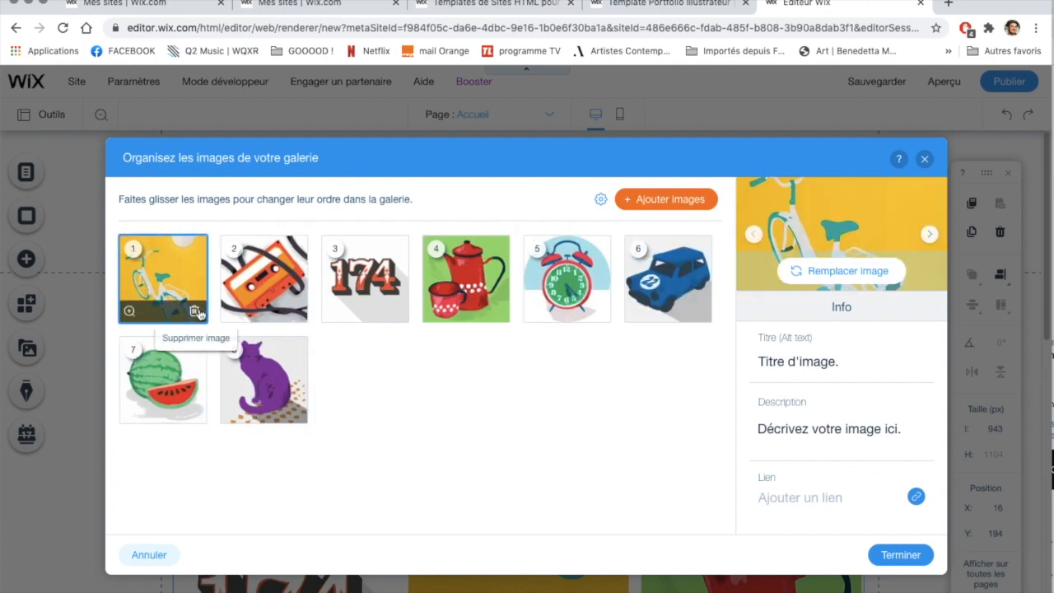
{"action": "left_click", "coordinate": [194, 312]}
{"action": "left_click", "coordinate": [194, 312]}
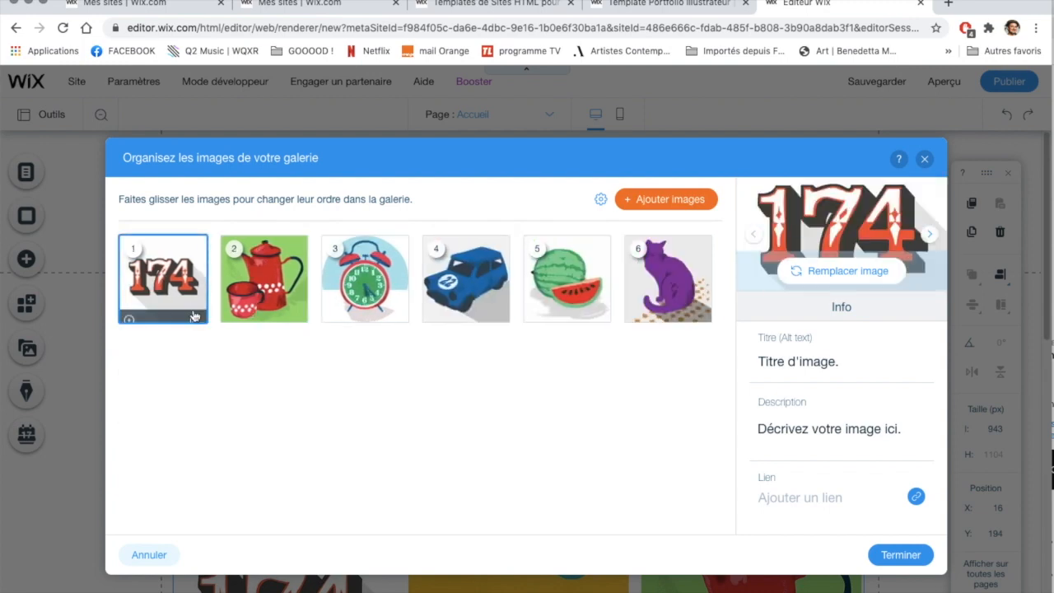
{"action": "left_click", "coordinate": [195, 311]}
{"action": "left_click", "coordinate": [194, 313]}
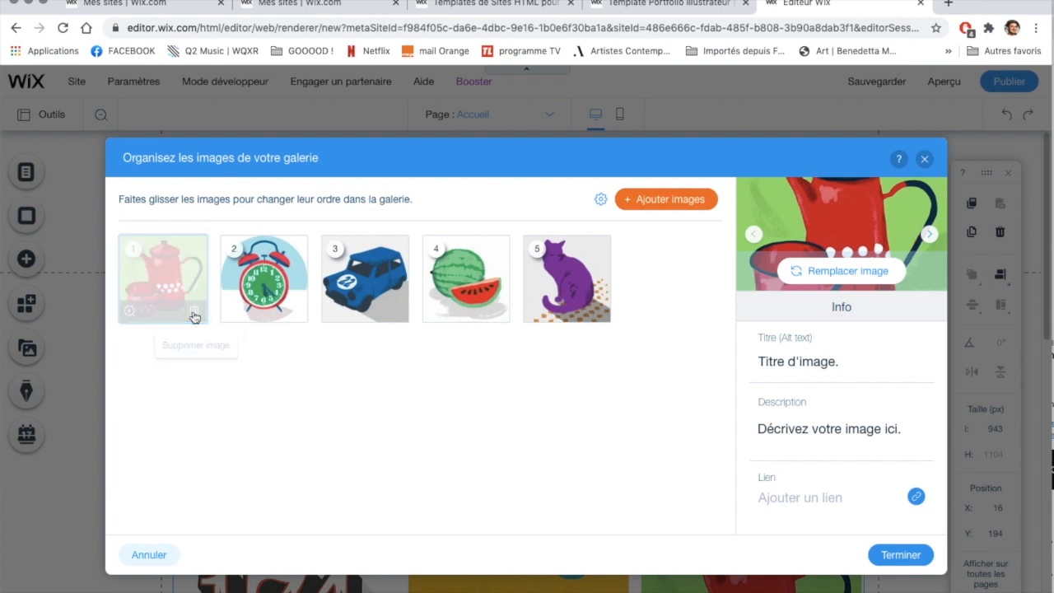
{"action": "left_click", "coordinate": [194, 313]}
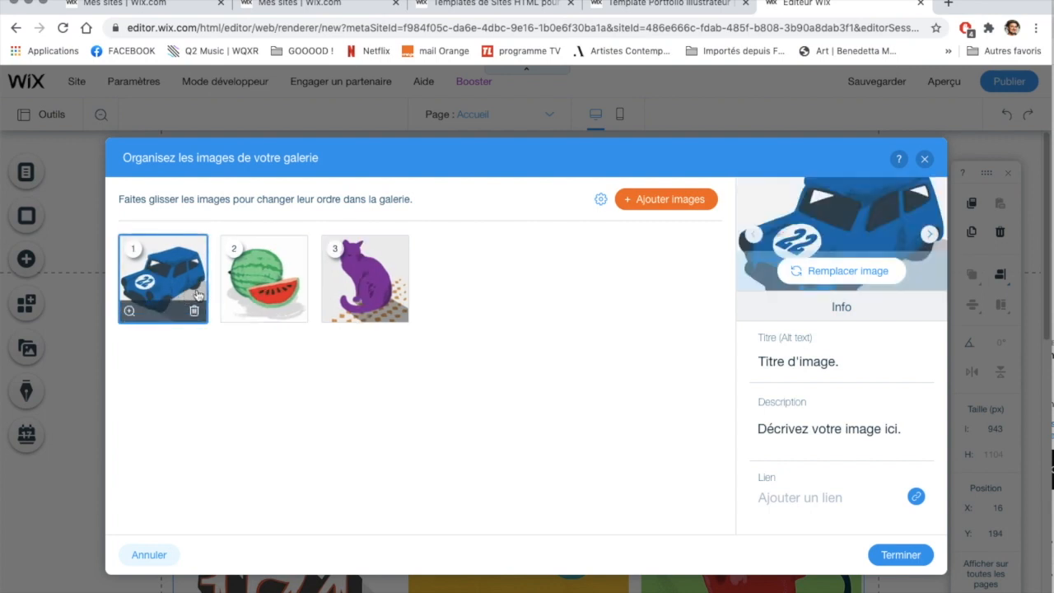
Delete the remaining car, watermelon and cat images, leaving the organizer empty
{"action": "left_click", "coordinate": [362, 280]}
{"action": "left_click", "coordinate": [263, 280]}
{"action": "left_click", "coordinate": [200, 295]}
{"action": "left_click", "coordinate": [195, 311]}
{"action": "left_click", "coordinate": [194, 312]}
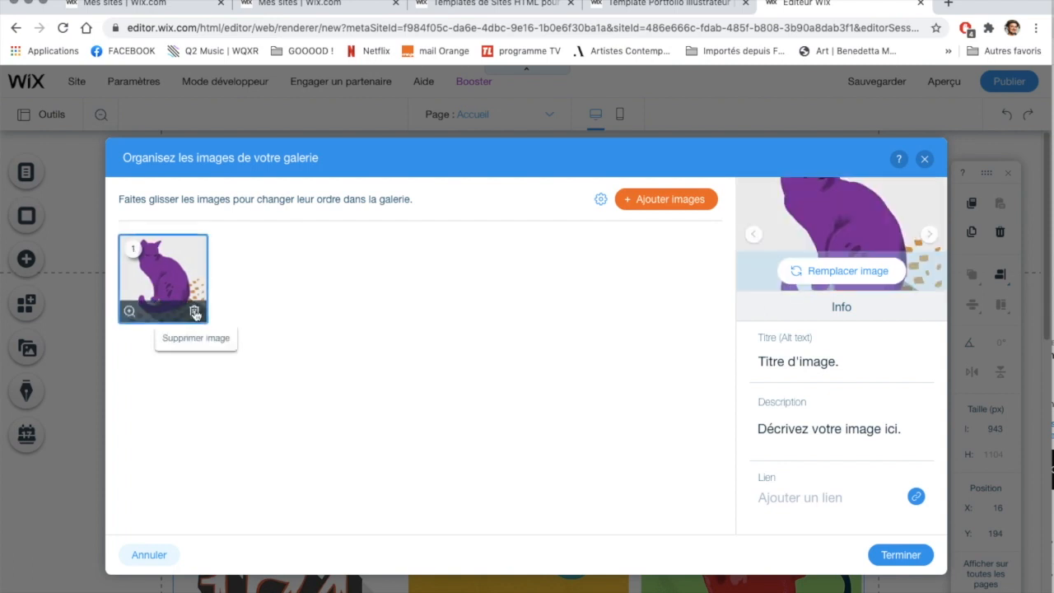
{"action": "left_click", "coordinate": [195, 311]}
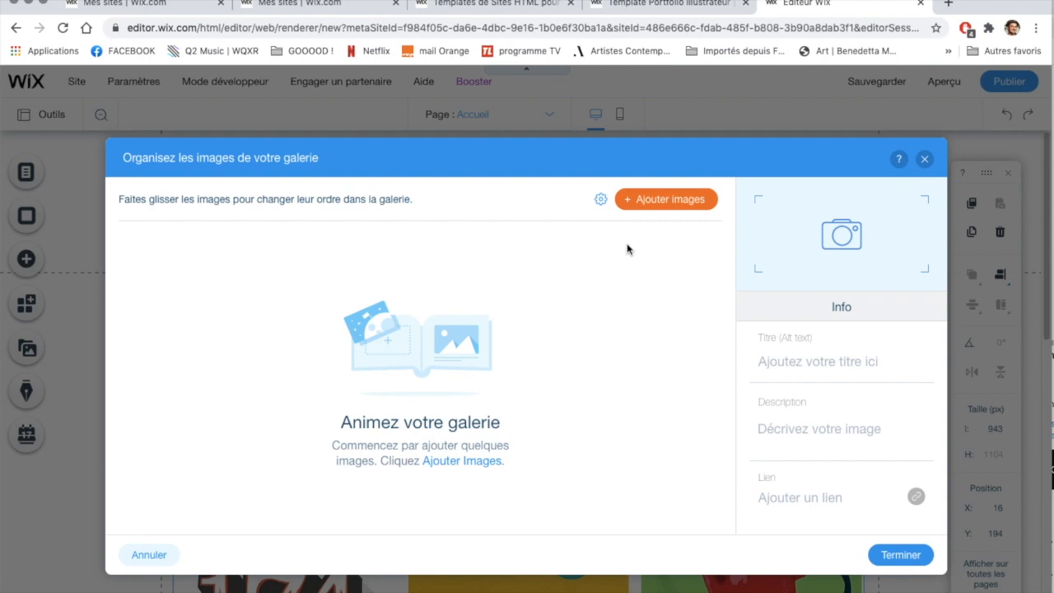
Start a file upload and browse to the SAISON_2021 > COUV_PAYSAGE > JPEGS folder
{"action": "left_click", "coordinate": [458, 463]}
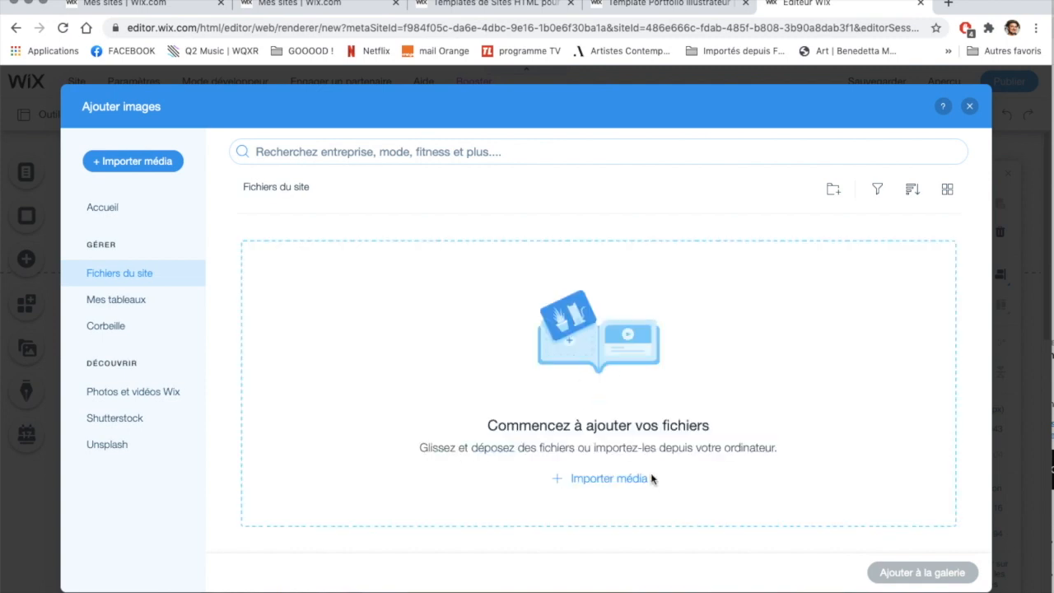
{"action": "left_click", "coordinate": [636, 479]}
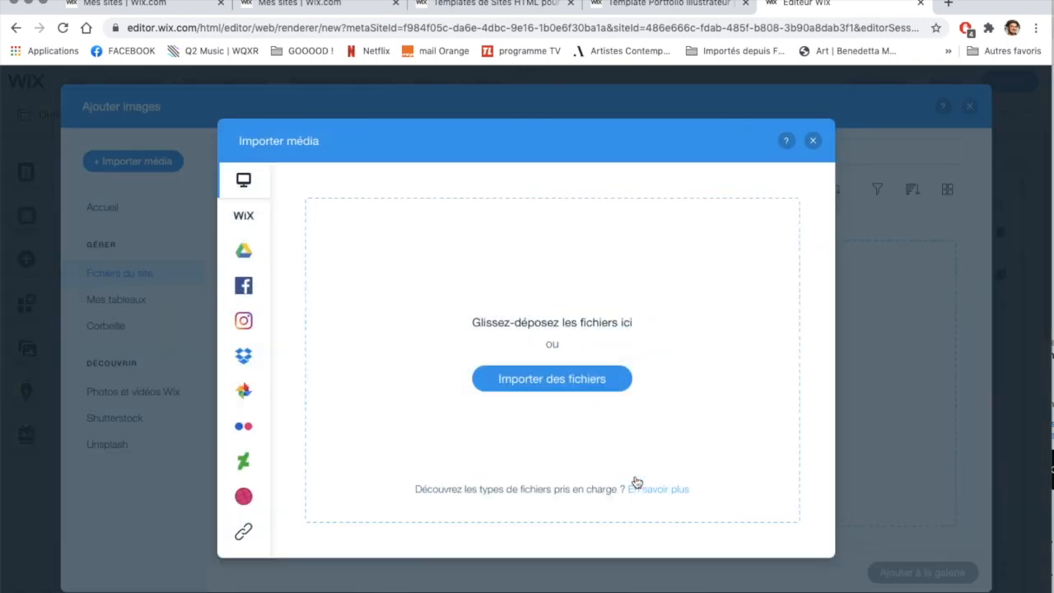
{"action": "left_click", "coordinate": [583, 383]}
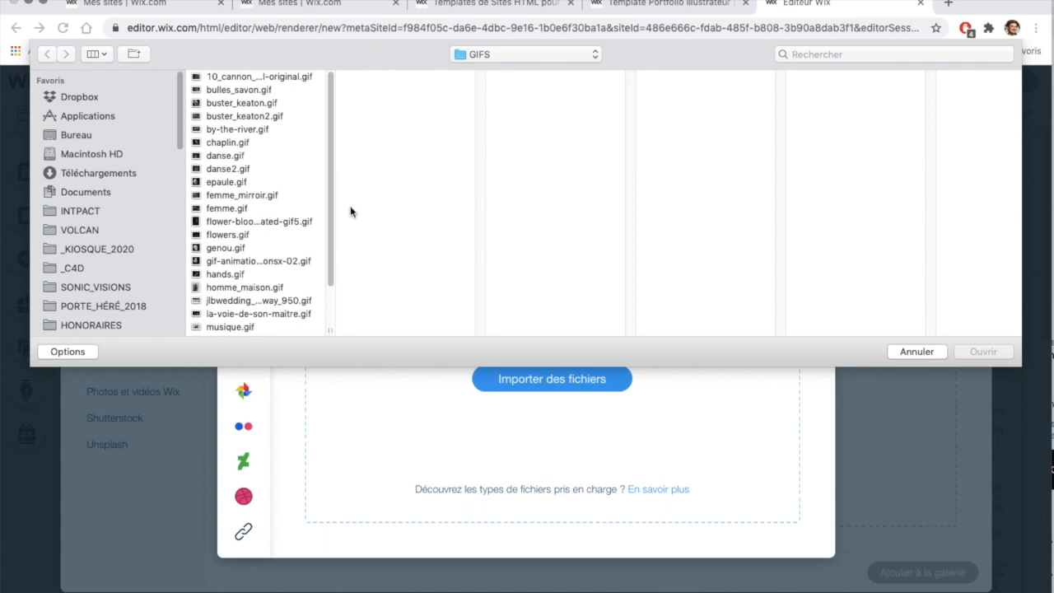
{"action": "scroll", "coordinate": [115, 214], "scroll_direction": "down", "scroll_amount": 8}
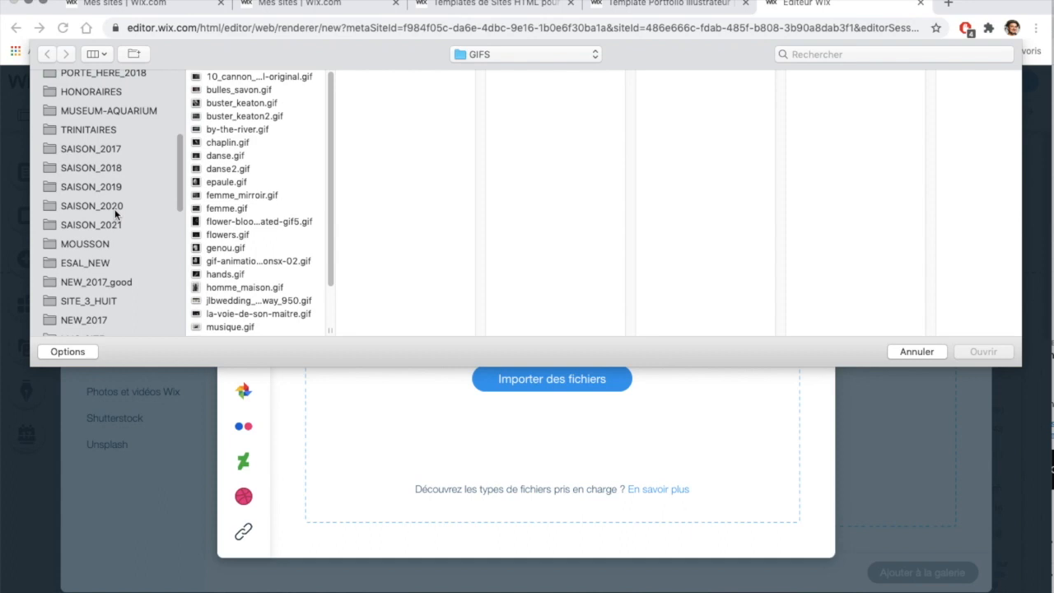
{"action": "scroll", "coordinate": [115, 215], "scroll_direction": "down", "scroll_amount": 5}
{"action": "scroll", "coordinate": [116, 215], "scroll_direction": "up", "scroll_amount": 6}
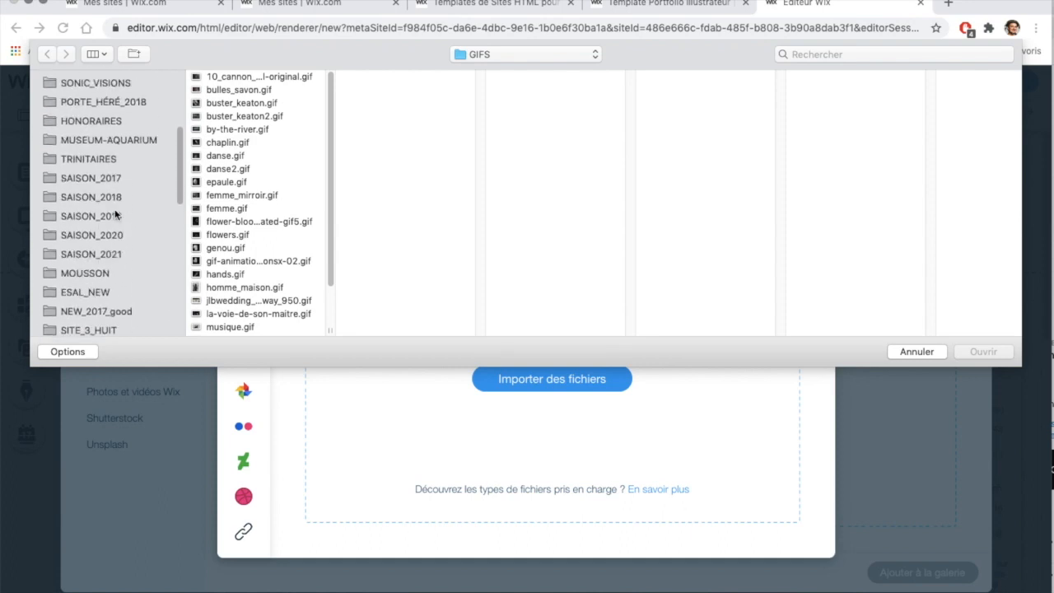
{"action": "left_click", "coordinate": [124, 250]}
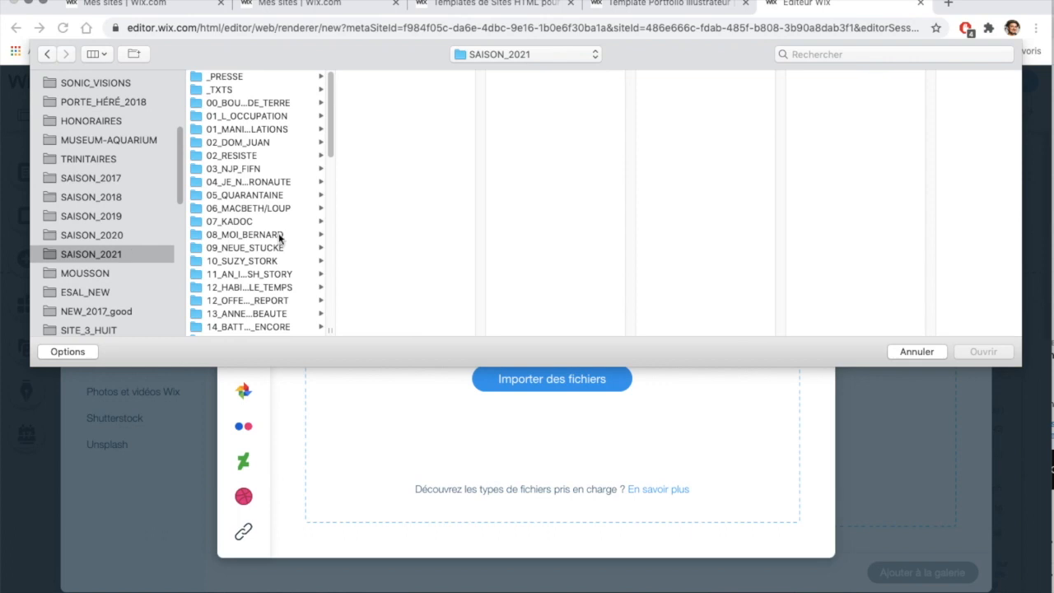
{"action": "scroll", "coordinate": [287, 196], "scroll_direction": "down", "scroll_amount": 10}
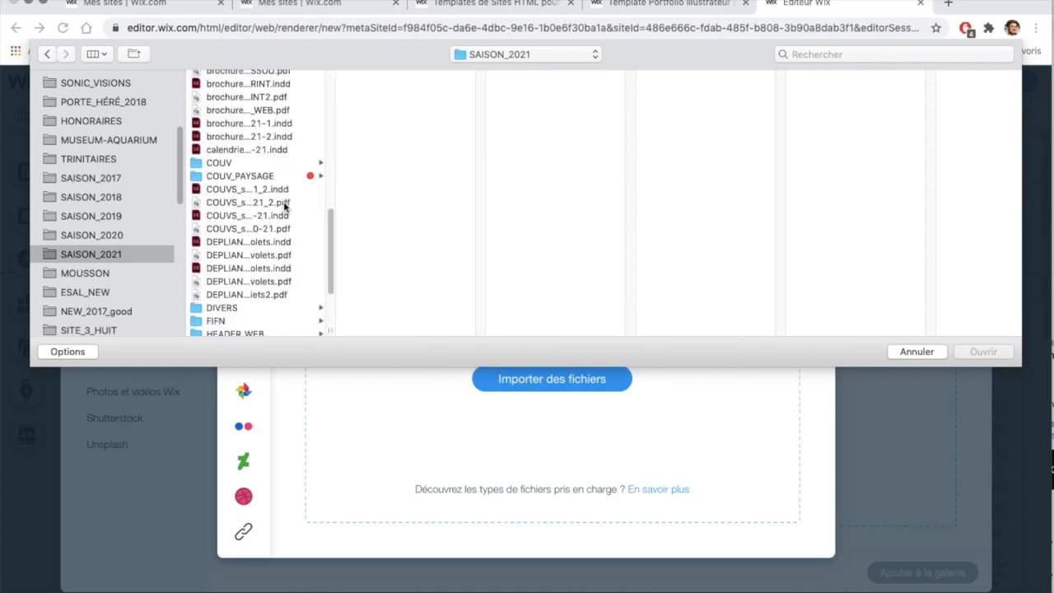
{"action": "scroll", "coordinate": [285, 205], "scroll_direction": "down", "scroll_amount": 5}
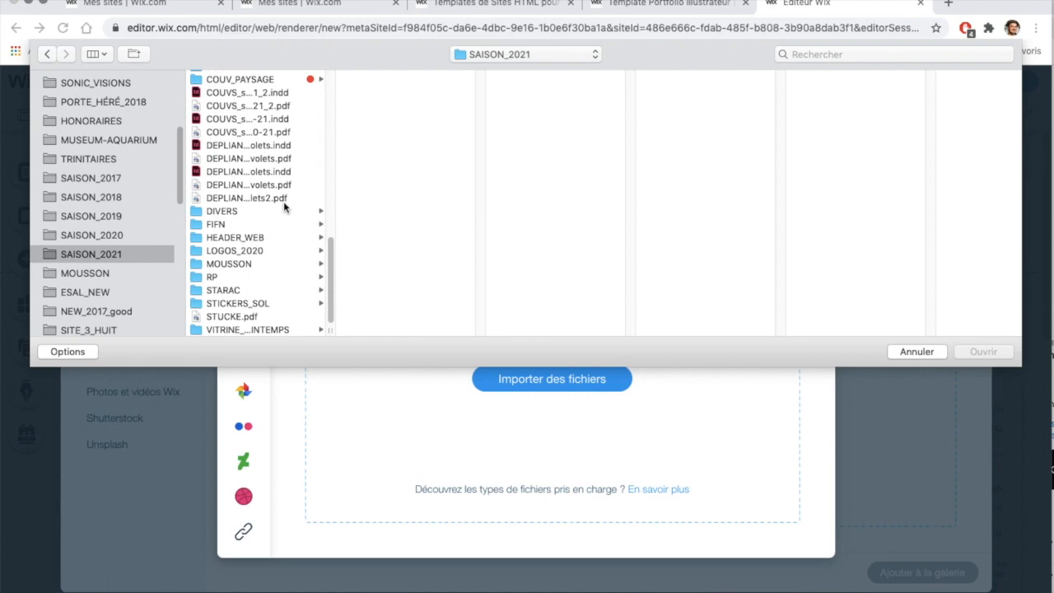
{"action": "scroll", "coordinate": [266, 106], "scroll_direction": "up", "scroll_amount": 3}
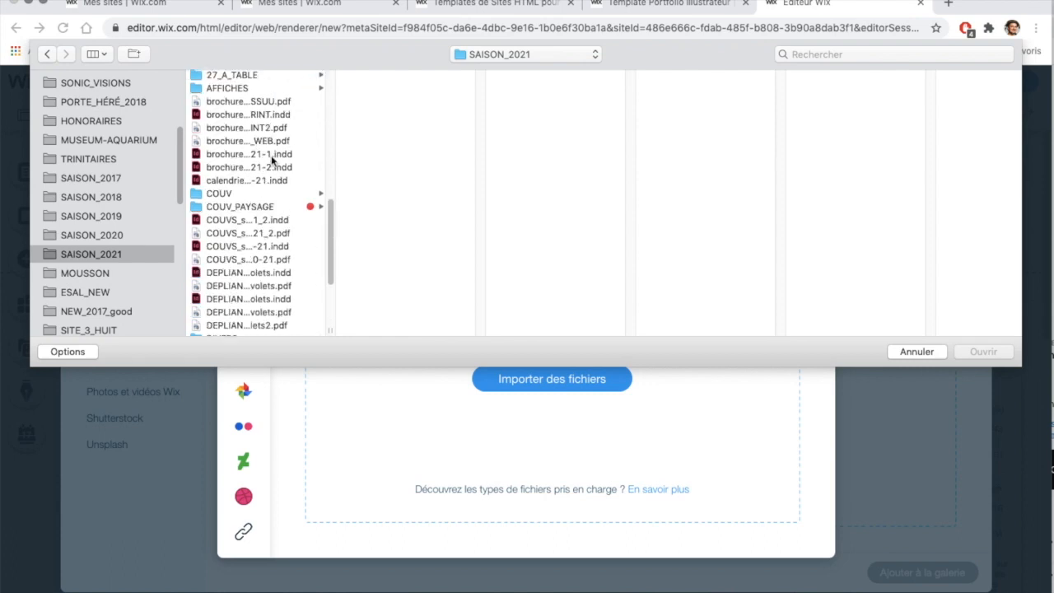
{"action": "scroll", "coordinate": [275, 160], "scroll_direction": "down", "scroll_amount": 3}
{"action": "left_click", "coordinate": [240, 79]}
{"action": "left_click", "coordinate": [370, 316]}
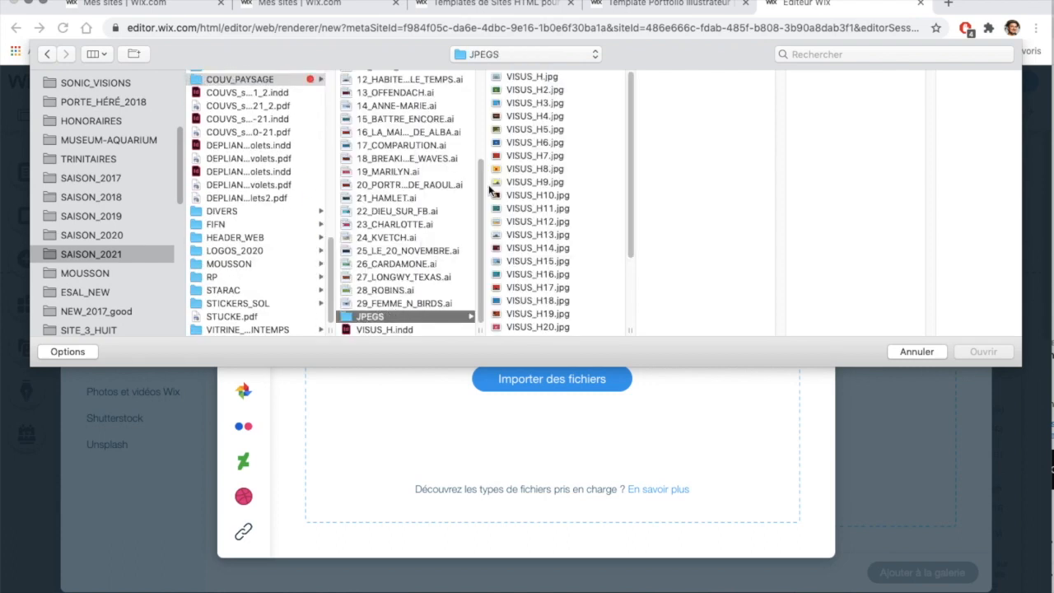
Select VISUS_H.jpg through VISUS_H17.jpg and upload all 17 files to the site
{"action": "left_click", "coordinate": [568, 80]}
{"action": "left_click", "coordinate": [559, 89]}
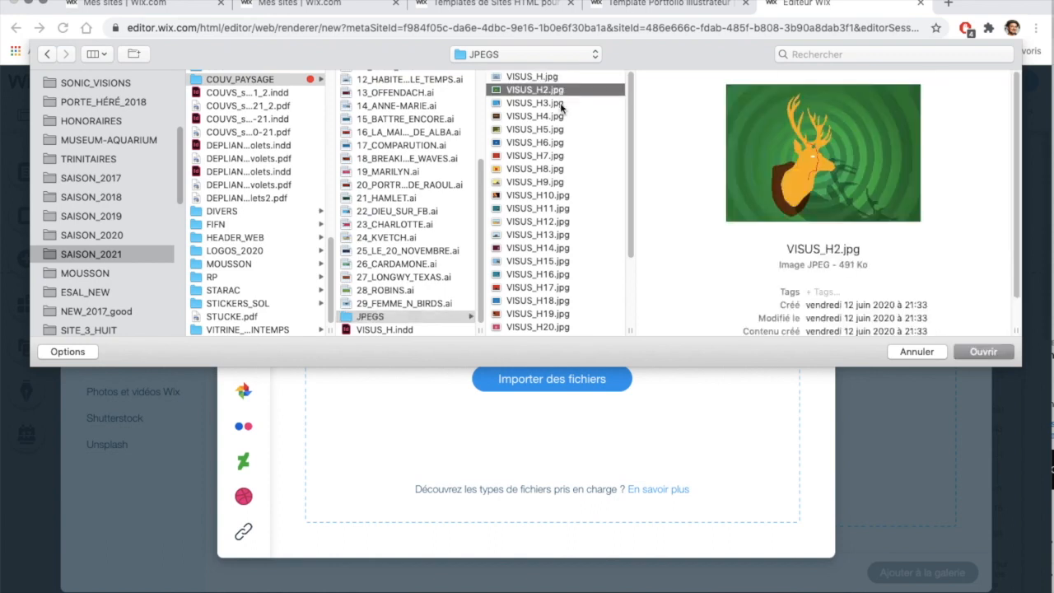
{"action": "left_click", "coordinate": [561, 105]}
{"action": "left_click", "coordinate": [553, 80]}
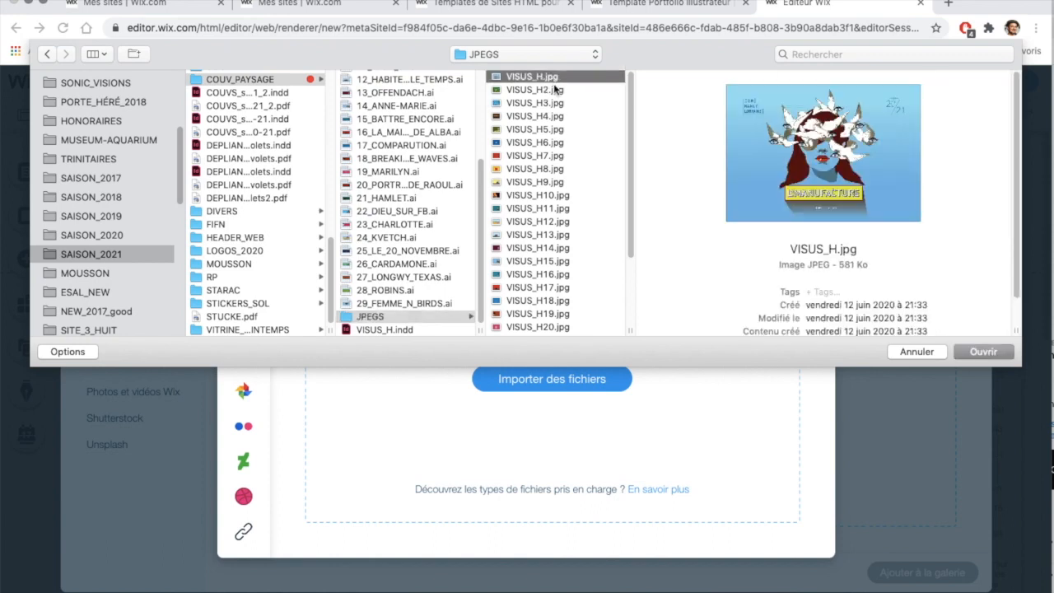
{"action": "left_click", "coordinate": [556, 130], "text": "shift"}
{"action": "left_click", "coordinate": [568, 182]}
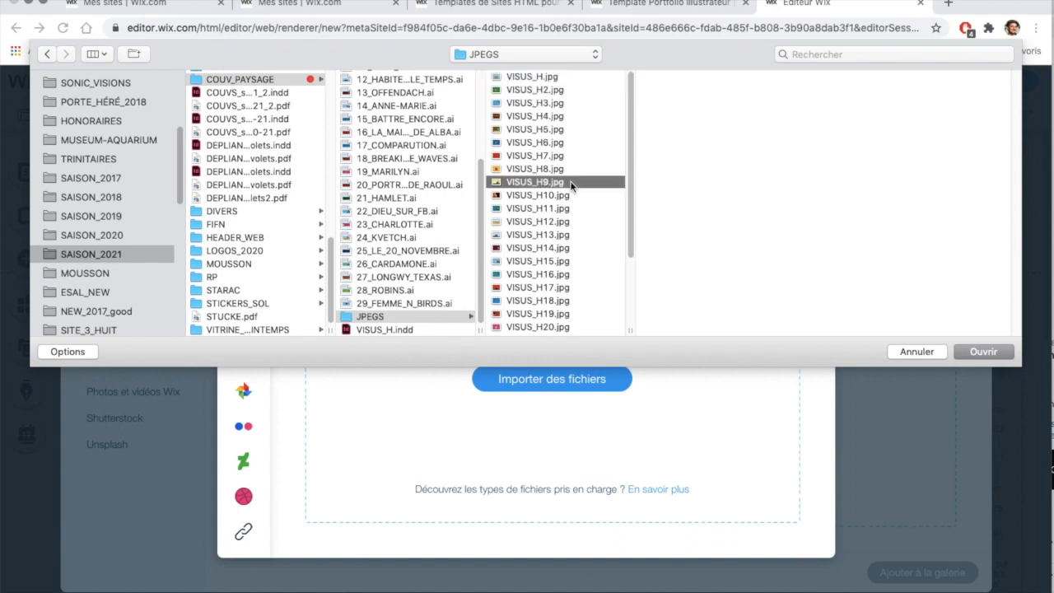
{"action": "left_click", "coordinate": [544, 76]}
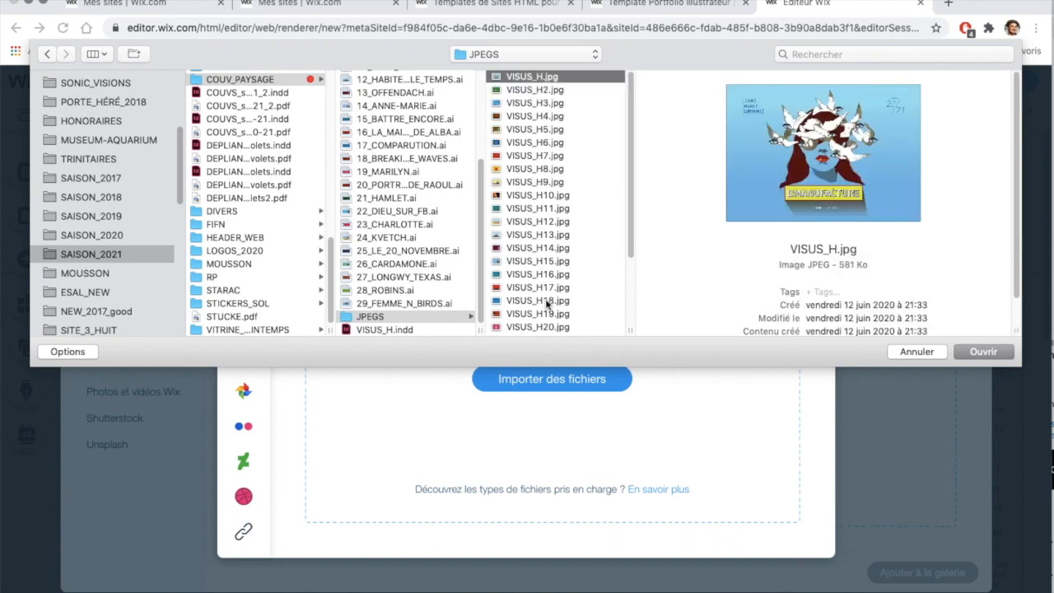
{"action": "left_click", "coordinate": [544, 288], "text": "shift"}
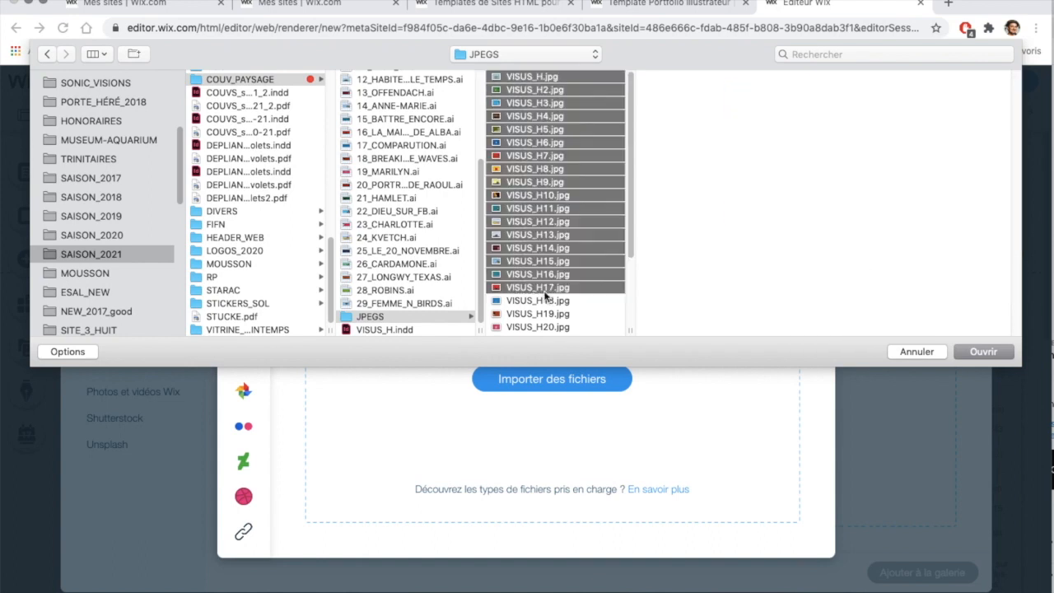
{"action": "left_click", "coordinate": [979, 352]}
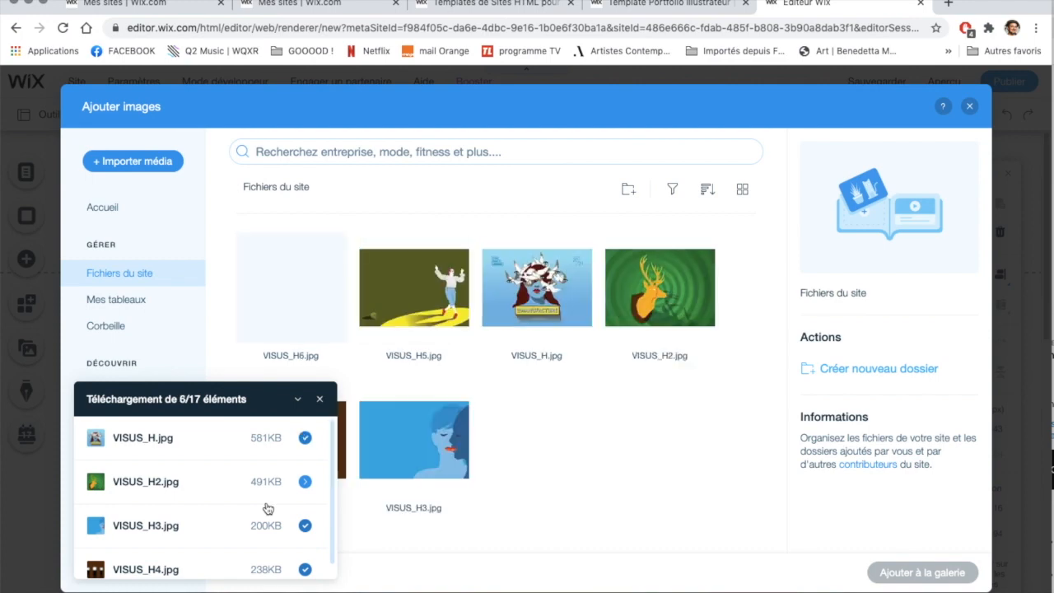
Select all 17 uploaded VISUS images and add them to the gallery
{"action": "scroll", "coordinate": [749, 319], "scroll_direction": "down", "scroll_amount": 6}
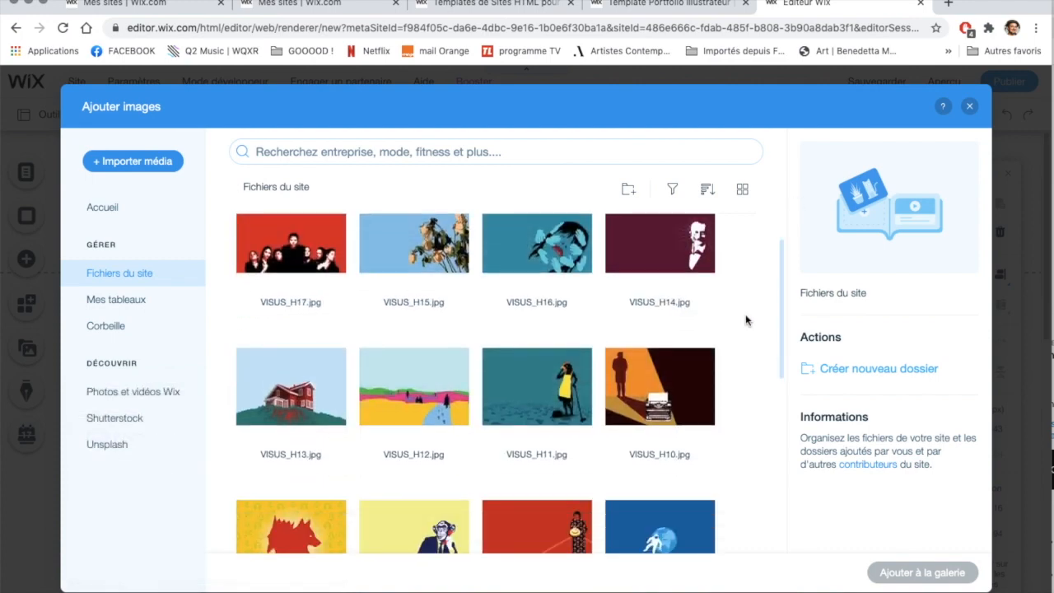
{"action": "scroll", "coordinate": [748, 320], "scroll_direction": "up", "scroll_amount": 6}
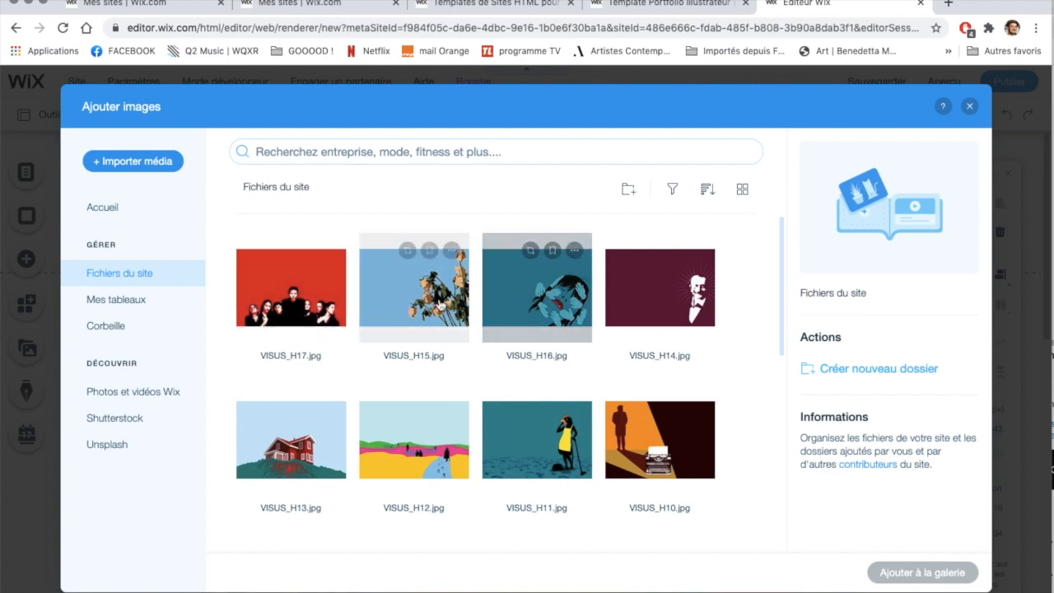
{"action": "left_click", "coordinate": [283, 296]}
{"action": "scroll", "coordinate": [587, 327], "scroll_direction": "down", "scroll_amount": 5}
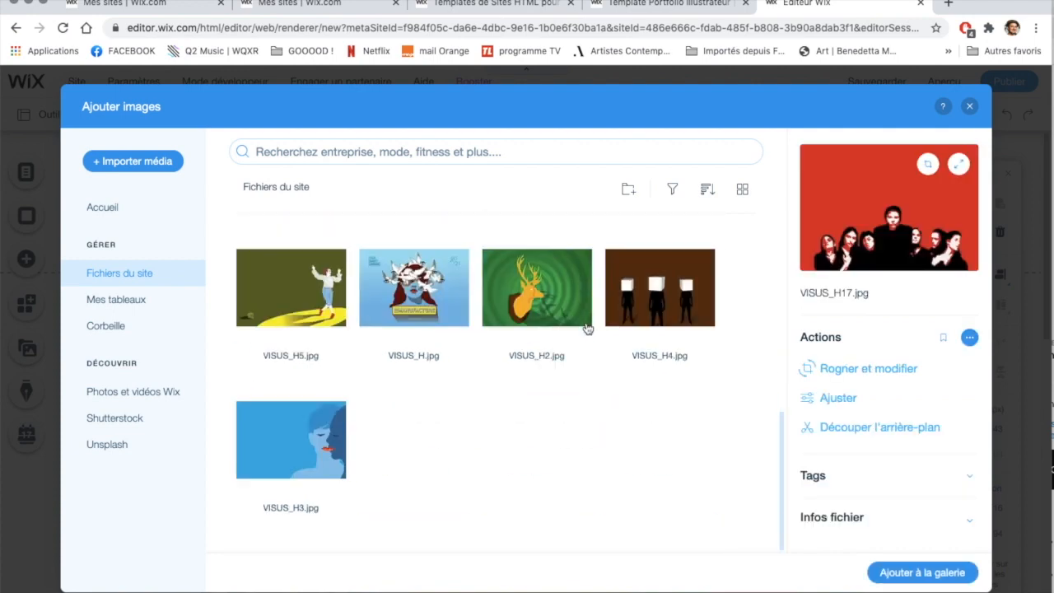
{"action": "left_click", "coordinate": [321, 448], "text": "shift"}
{"action": "scroll", "coordinate": [579, 431], "scroll_direction": "up", "scroll_amount": 5}
{"action": "scroll", "coordinate": [582, 429], "scroll_direction": "down", "scroll_amount": 5}
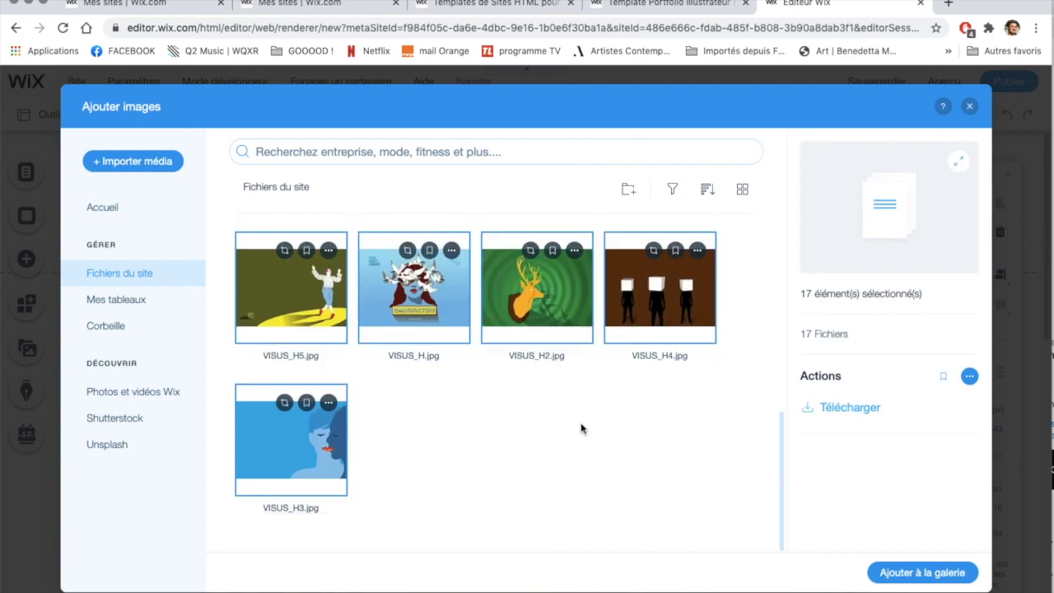
{"action": "left_click", "coordinate": [916, 574]}
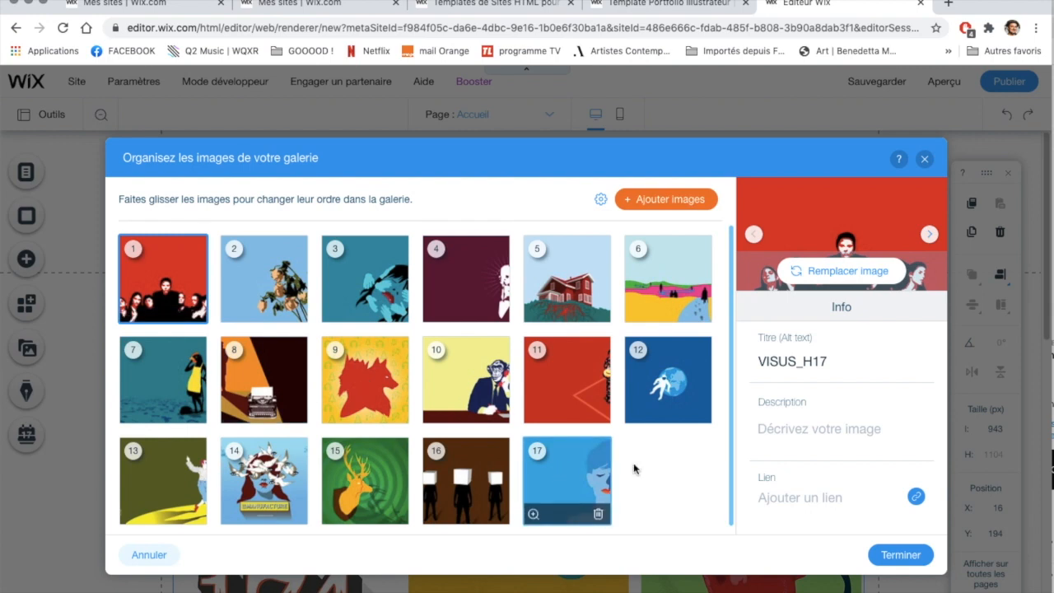
Order the gallery with bird-headdress portrait first, deer second, blue profile portrait fourth, and apply
{"action": "left_click_drag", "start_coordinate": [274, 477], "coordinate": [153, 278]}
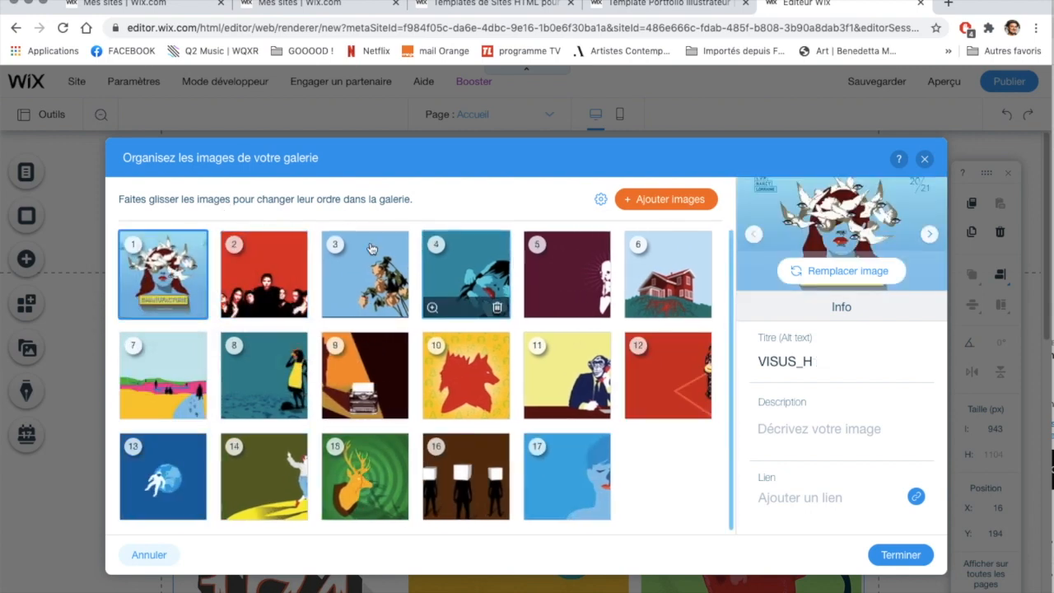
{"action": "left_click_drag", "start_coordinate": [364, 476], "coordinate": [261, 288]}
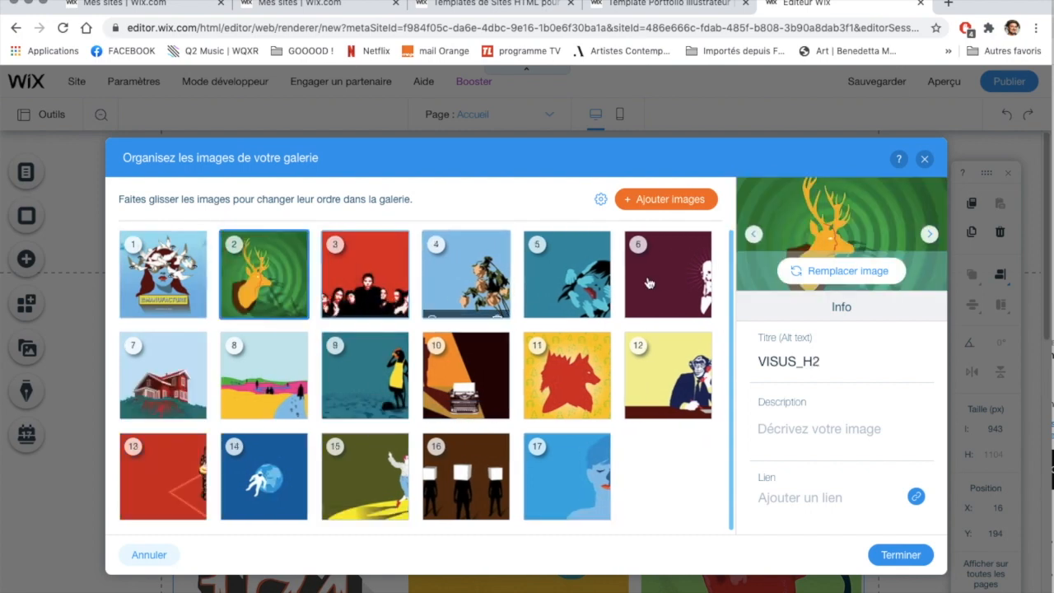
{"action": "left_click_drag", "start_coordinate": [468, 288], "coordinate": [349, 279]}
{"action": "left_click_drag", "start_coordinate": [579, 479], "coordinate": [468, 280]}
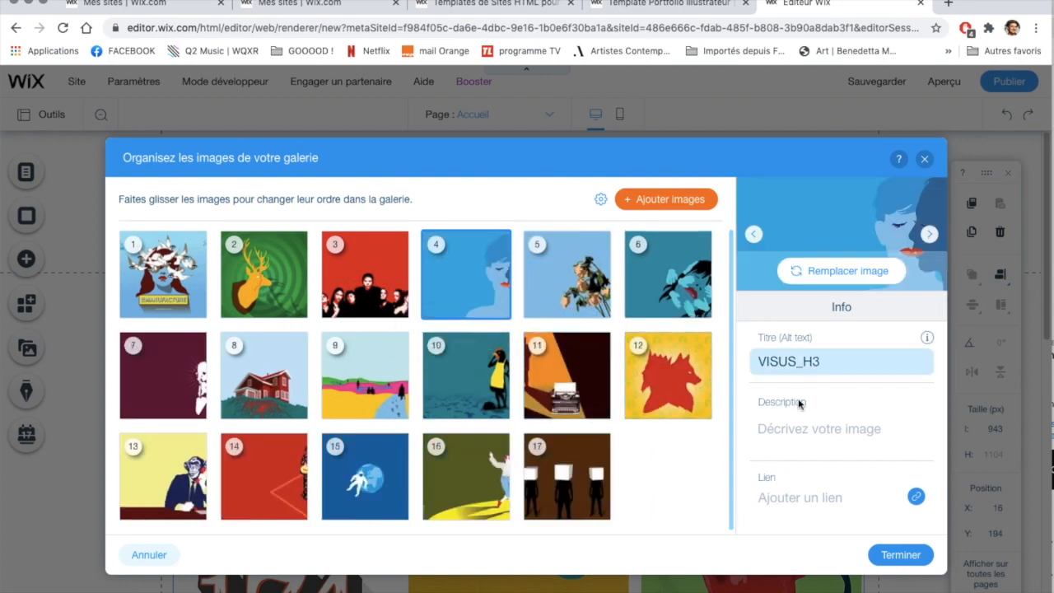
{"action": "left_click", "coordinate": [901, 555]}
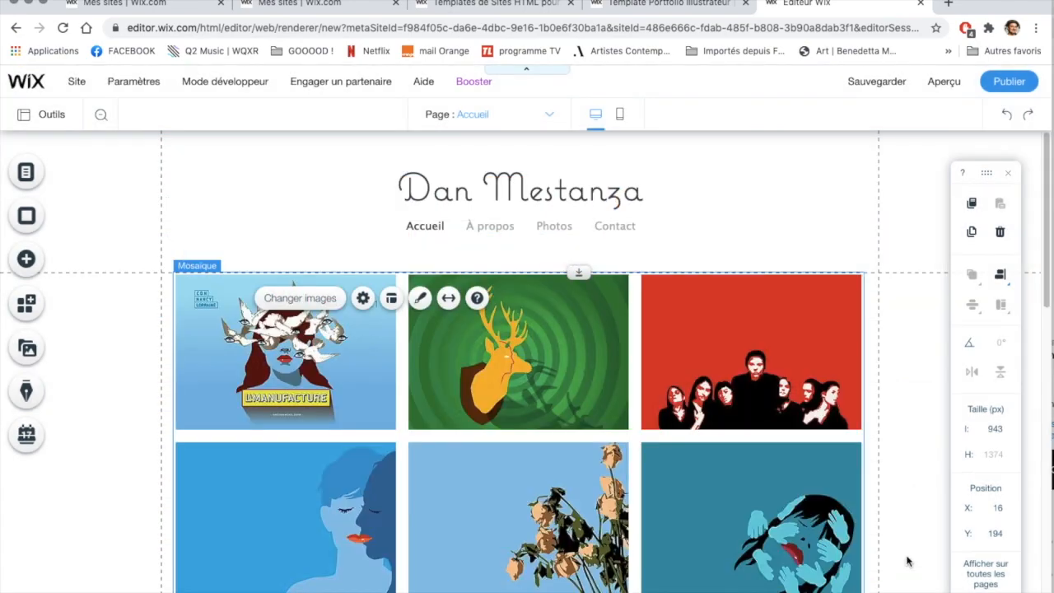
{"action": "scroll", "coordinate": [674, 407], "scroll_direction": "down", "scroll_amount": 10}
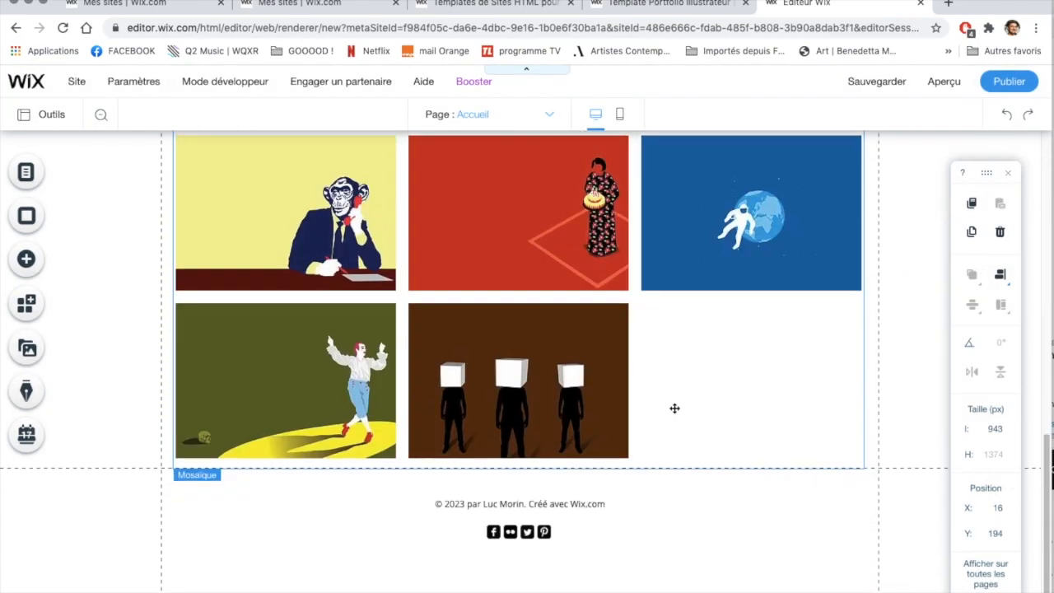
{"action": "scroll", "coordinate": [675, 408], "scroll_direction": "up", "scroll_amount": 10}
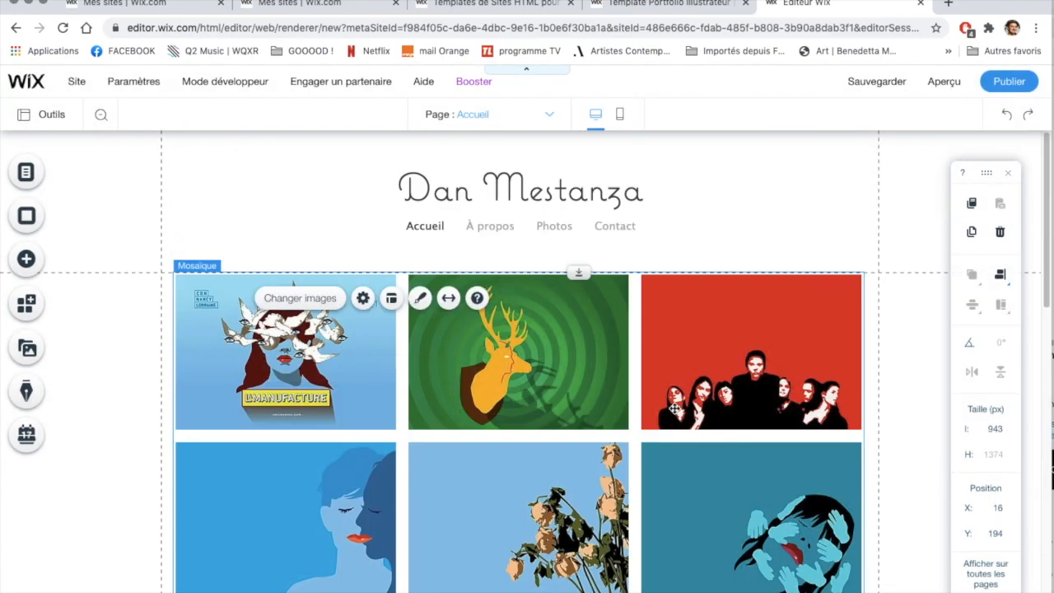
{"action": "left_click", "coordinate": [953, 82]}
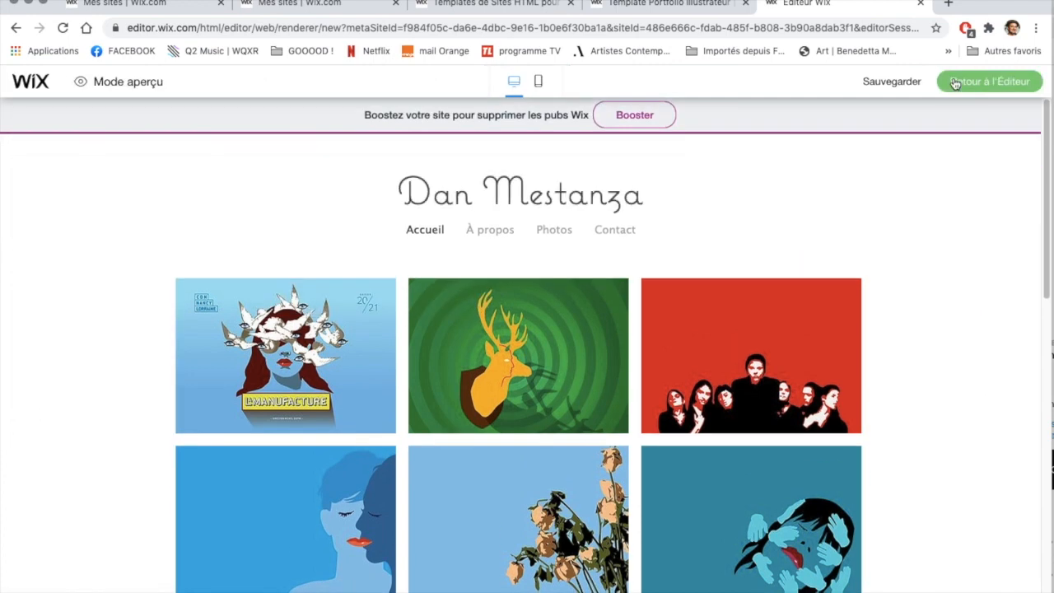
{"action": "scroll", "coordinate": [772, 318], "scroll_direction": "down", "scroll_amount": 5}
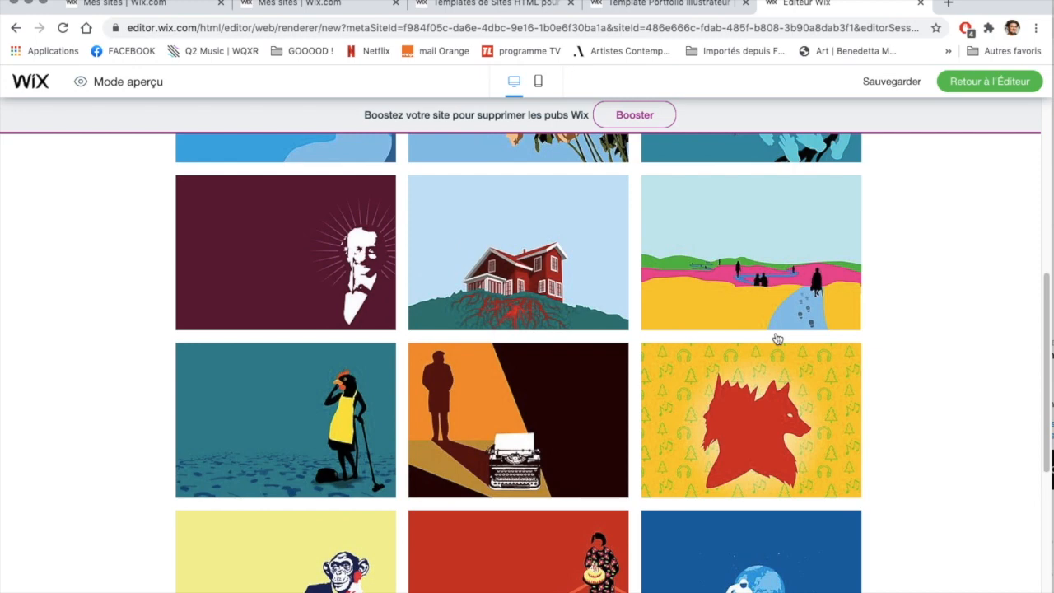
{"action": "scroll", "coordinate": [763, 256], "scroll_direction": "up", "scroll_amount": 2}
{"action": "left_click", "coordinate": [763, 256]}
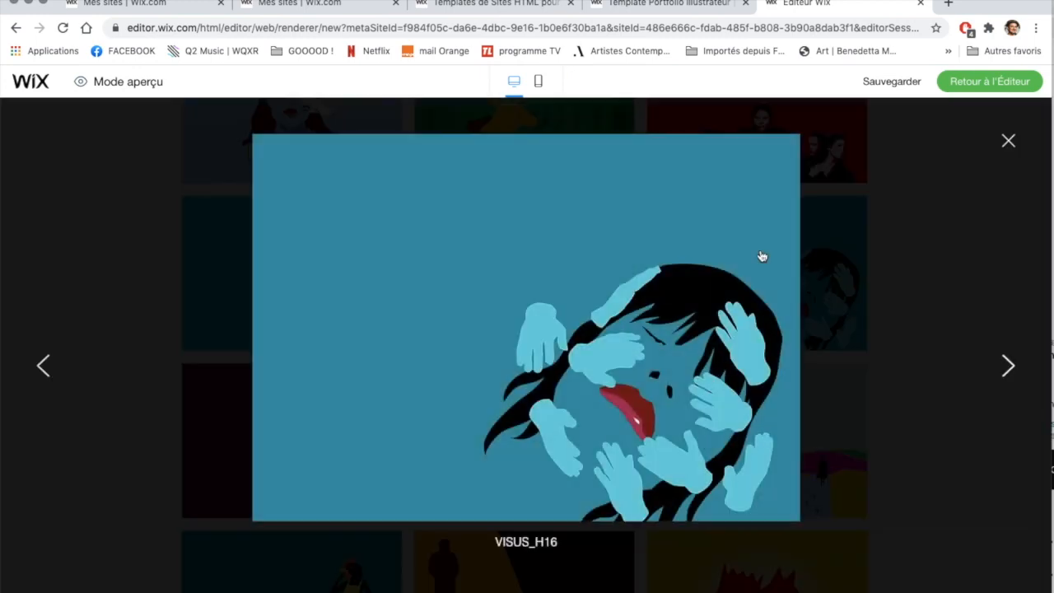
{"action": "left_click", "coordinate": [39, 368]}
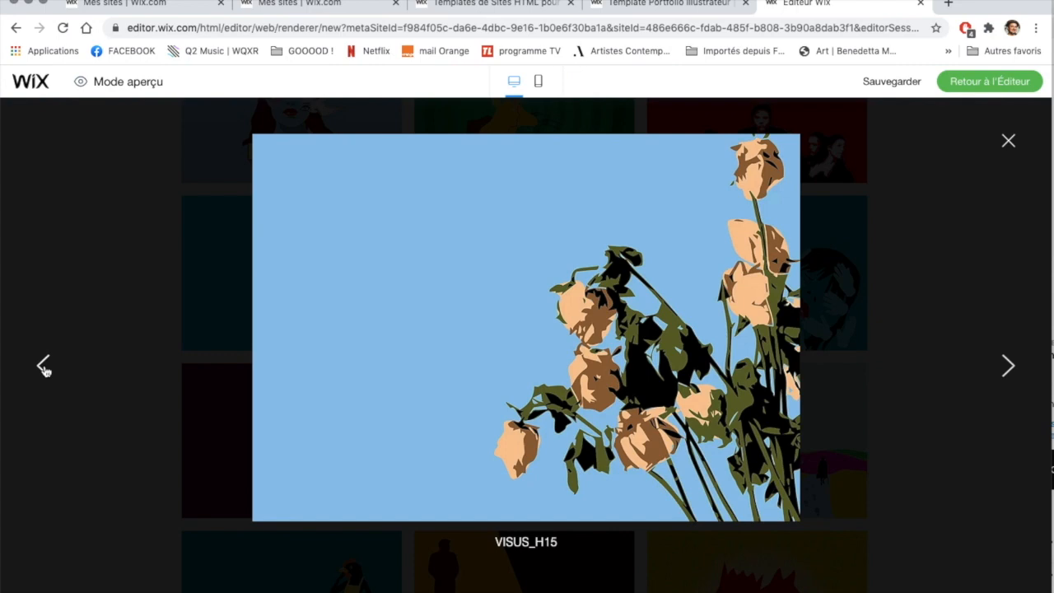
{"action": "left_click", "coordinate": [44, 368]}
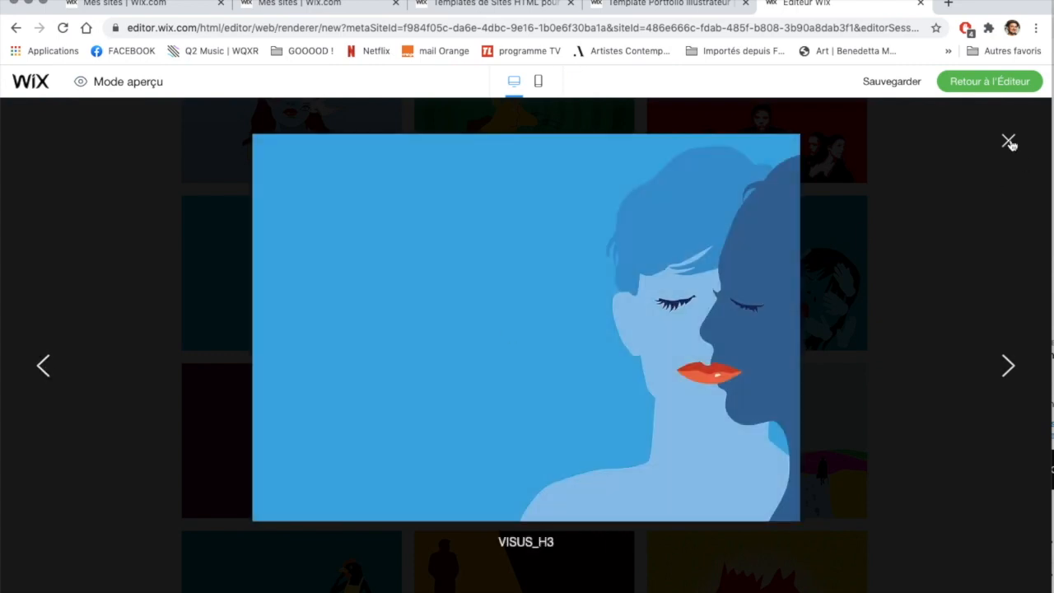
{"action": "left_click", "coordinate": [1009, 142]}
{"action": "scroll", "coordinate": [995, 218], "scroll_direction": "up", "scroll_amount": 3}
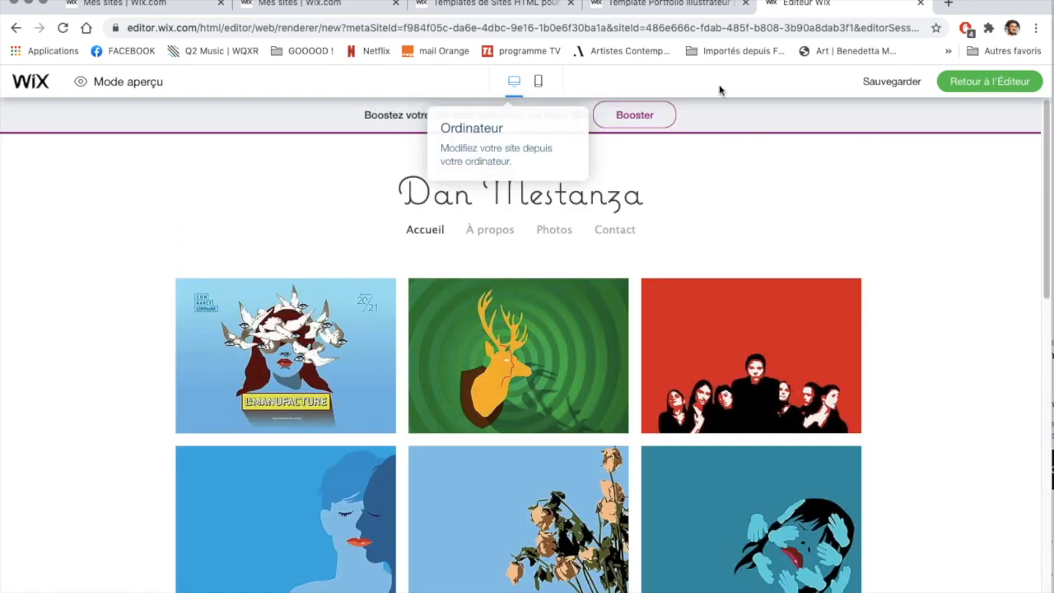
{"action": "left_click", "coordinate": [1014, 87]}
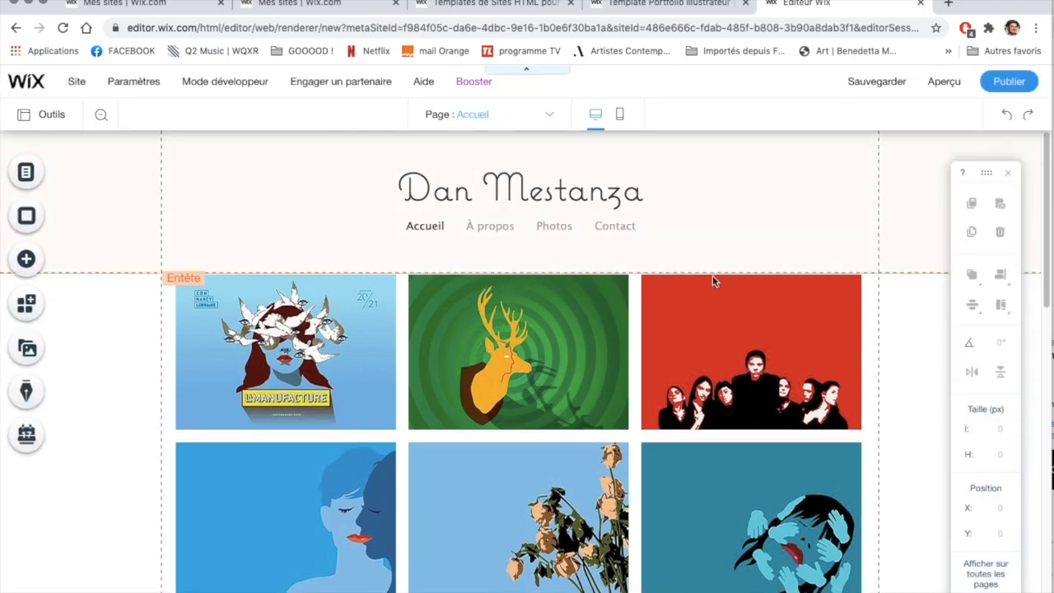
{"action": "left_click", "coordinate": [723, 363]}
{"action": "scroll", "coordinate": [723, 363], "scroll_direction": "down", "scroll_amount": 3}
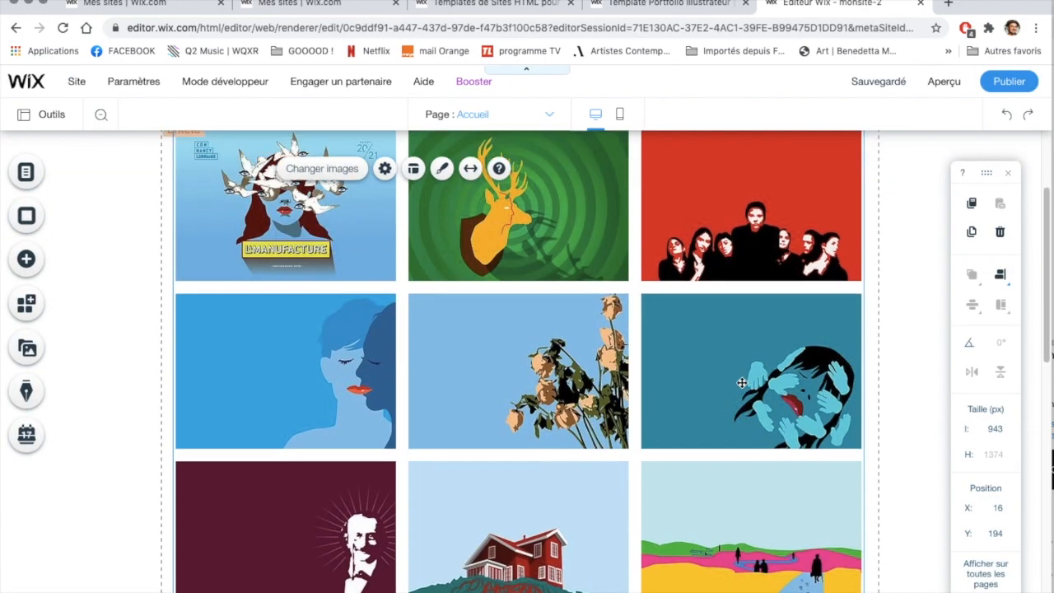
{"action": "scroll", "coordinate": [748, 382], "scroll_direction": "up", "scroll_amount": 3}
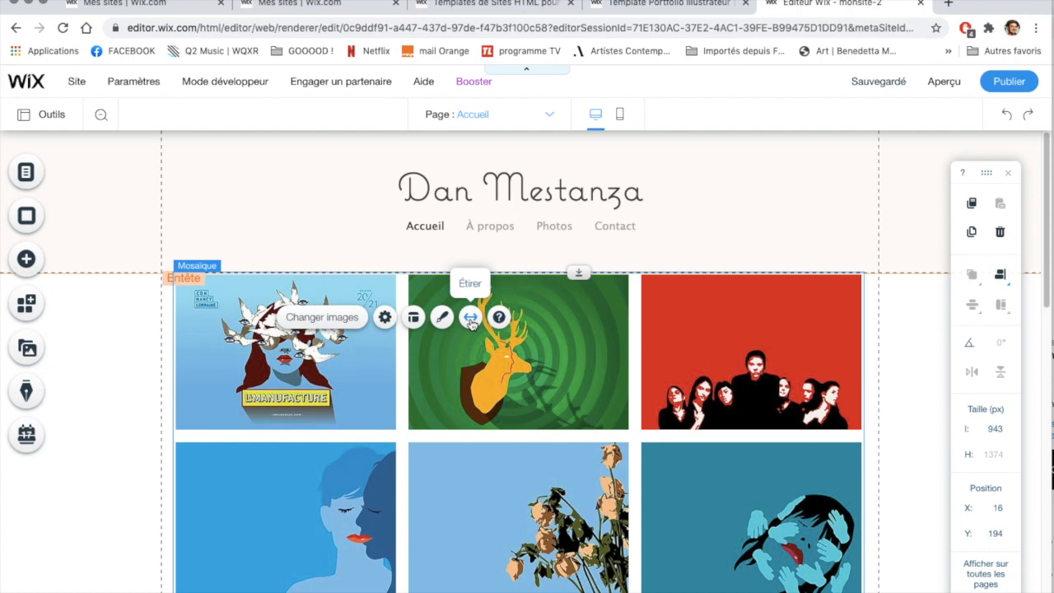
{"action": "left_click", "coordinate": [384, 318]}
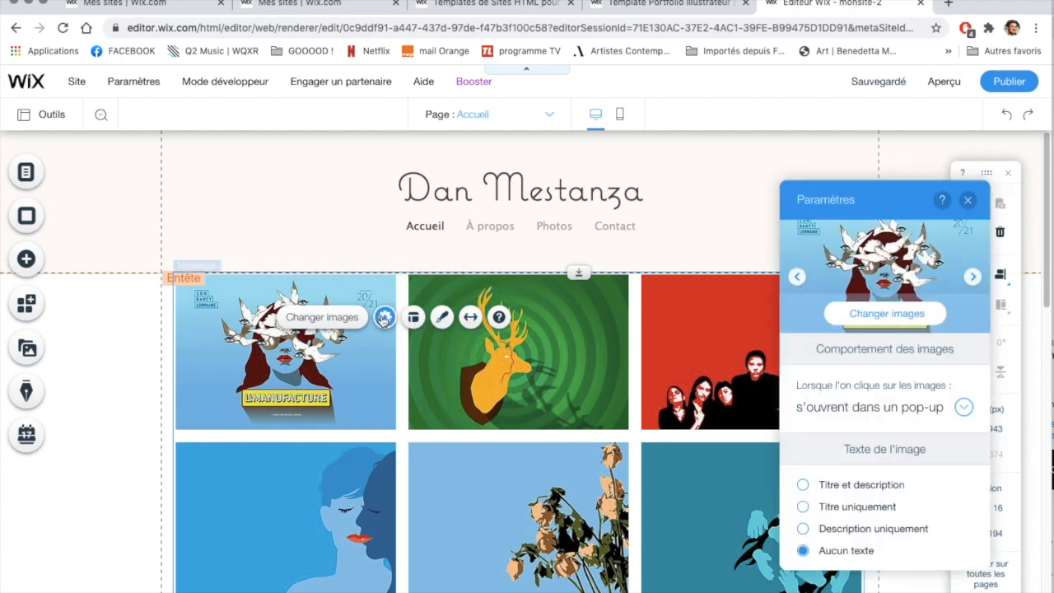
{"action": "left_click", "coordinate": [965, 408]}
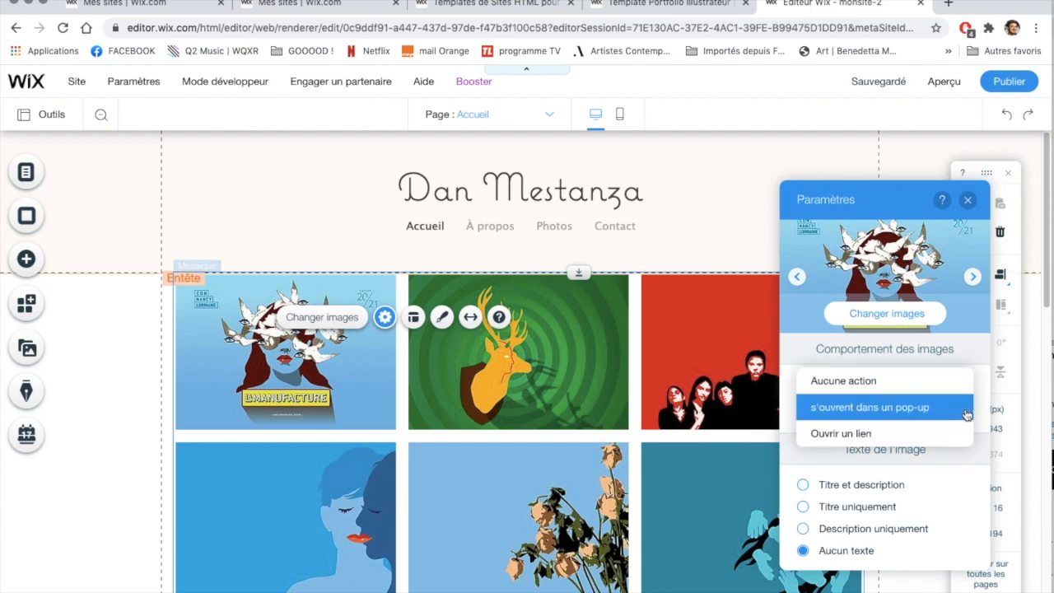
{"action": "left_click", "coordinate": [963, 360]}
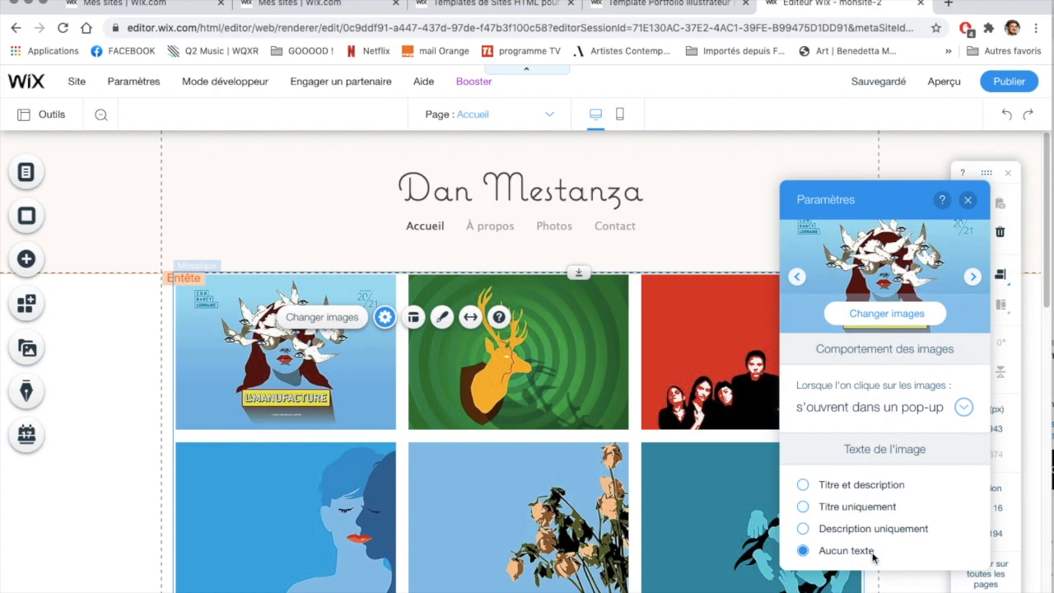
{"action": "left_click", "coordinate": [803, 486]}
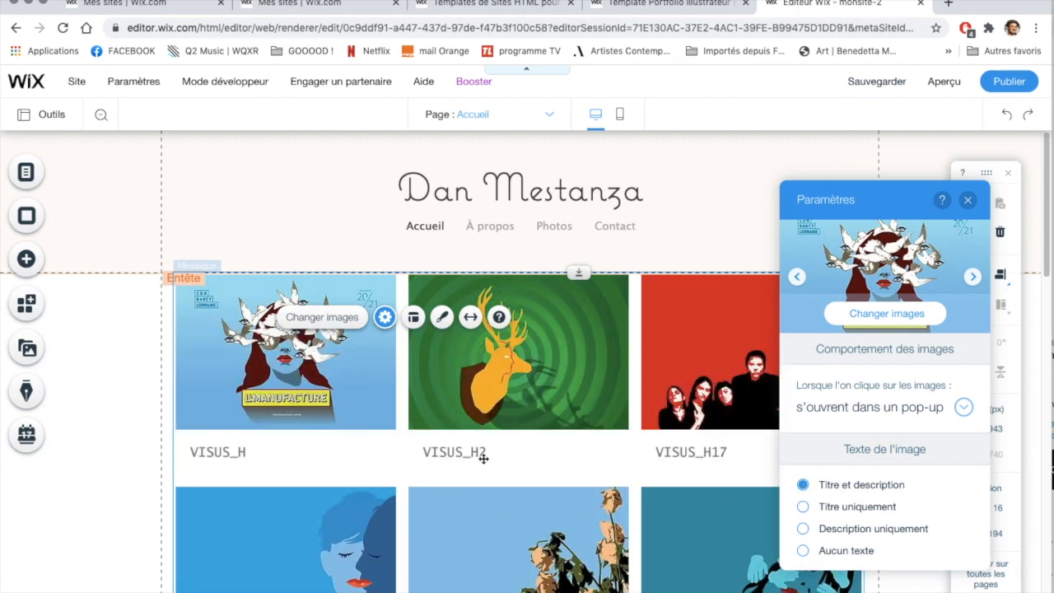
{"action": "left_click", "coordinate": [803, 508]}
{"action": "left_click", "coordinate": [803, 485]}
{"action": "left_click", "coordinate": [803, 550]}
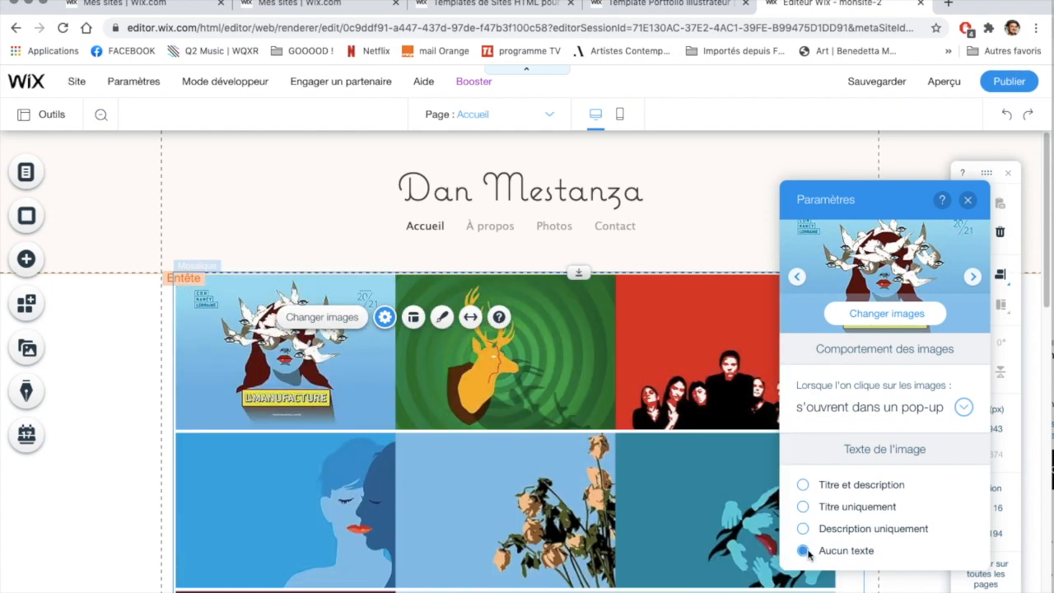
{"action": "left_click", "coordinate": [969, 202]}
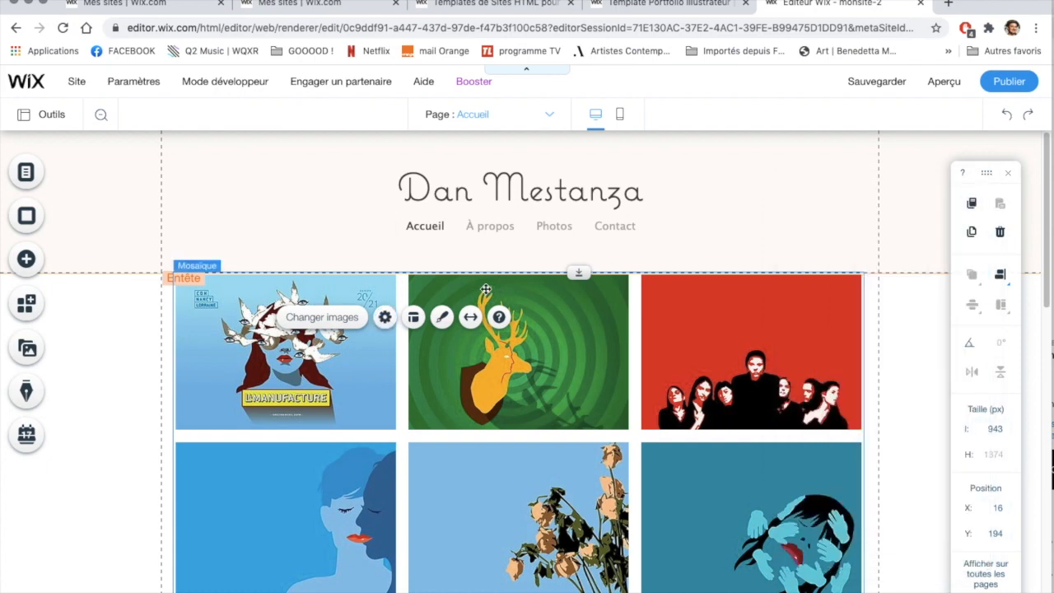
Set the gallery layout to 3 columns with 11 px spacing between images
{"action": "left_click", "coordinate": [415, 318]}
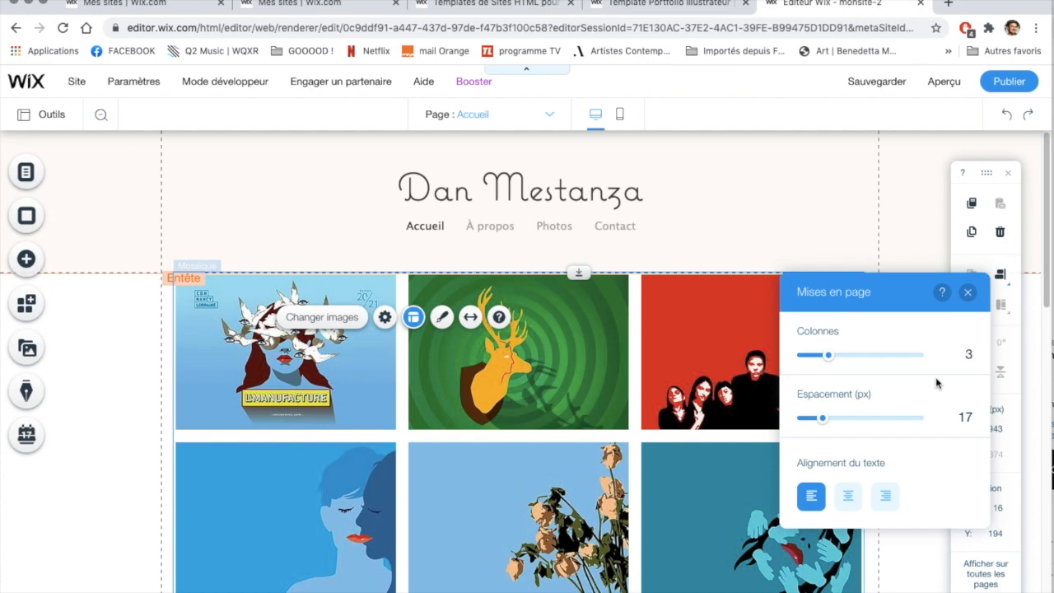
{"action": "left_click_drag", "start_coordinate": [886, 289], "coordinate": [869, 222]}
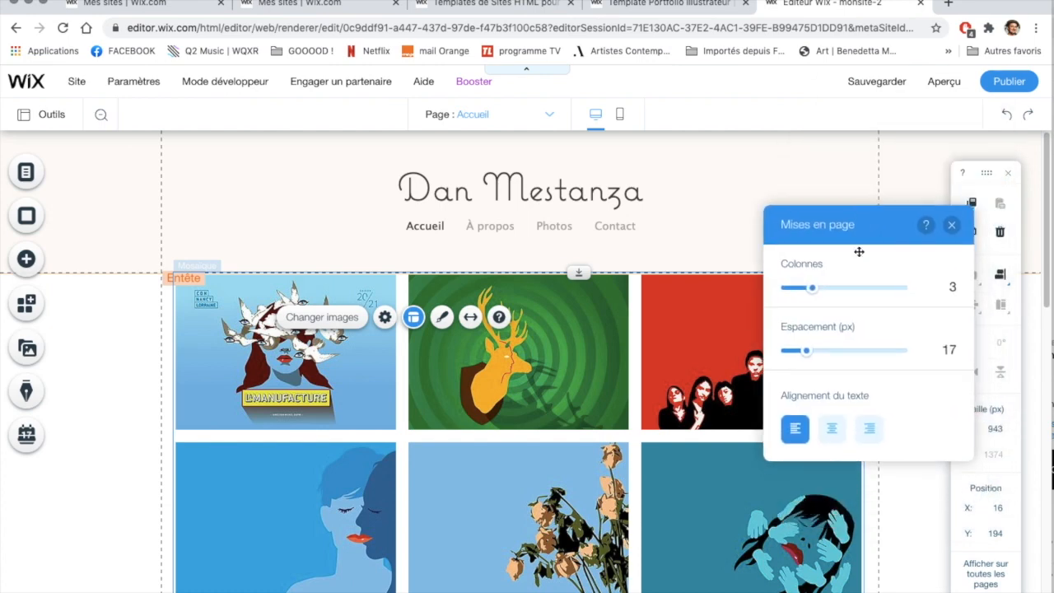
{"action": "left_click", "coordinate": [825, 288]}
{"action": "left_click_drag", "start_coordinate": [832, 295], "coordinate": [840, 294]}
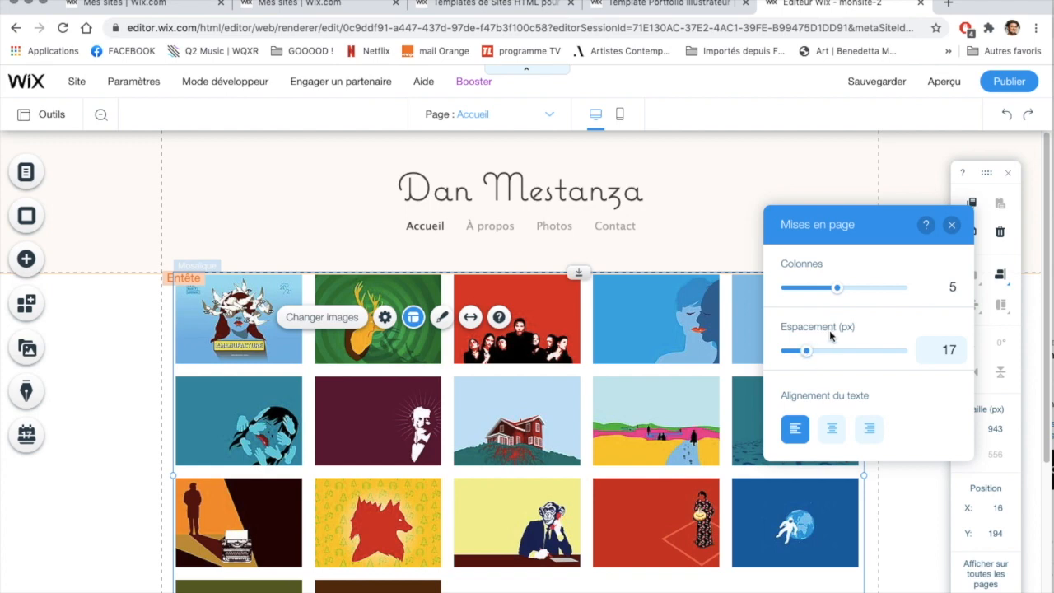
{"action": "left_click_drag", "start_coordinate": [808, 355], "coordinate": [775, 356]}
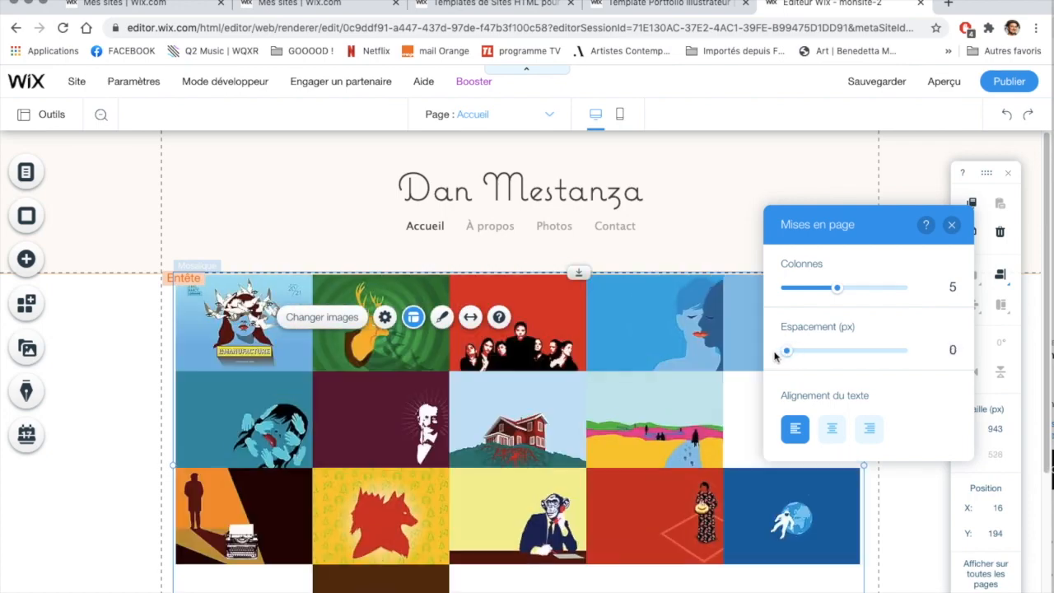
{"action": "left_click_drag", "start_coordinate": [789, 354], "coordinate": [798, 352]}
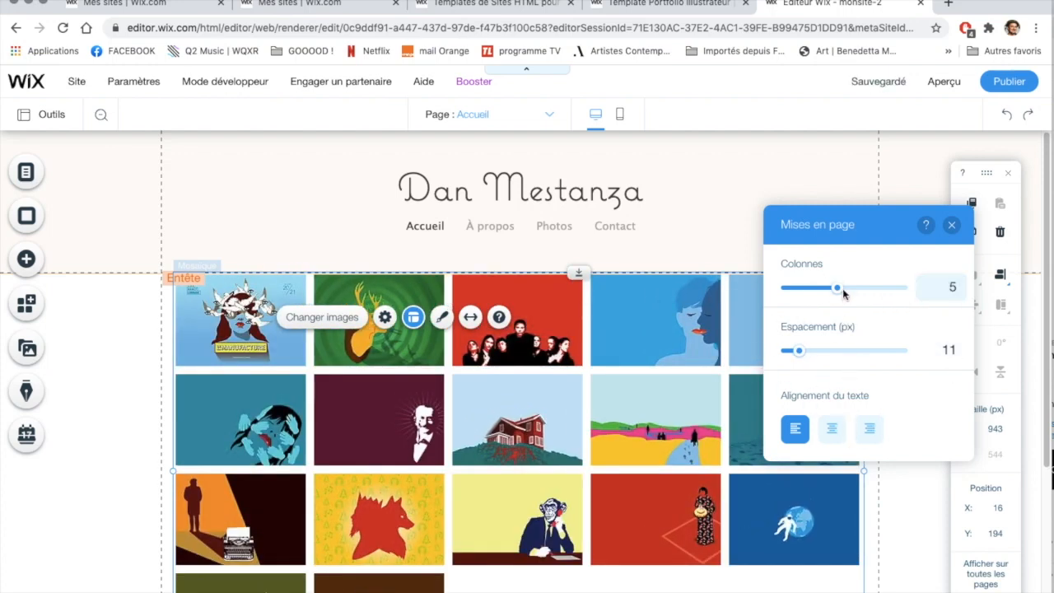
{"action": "left_click", "coordinate": [945, 285]}
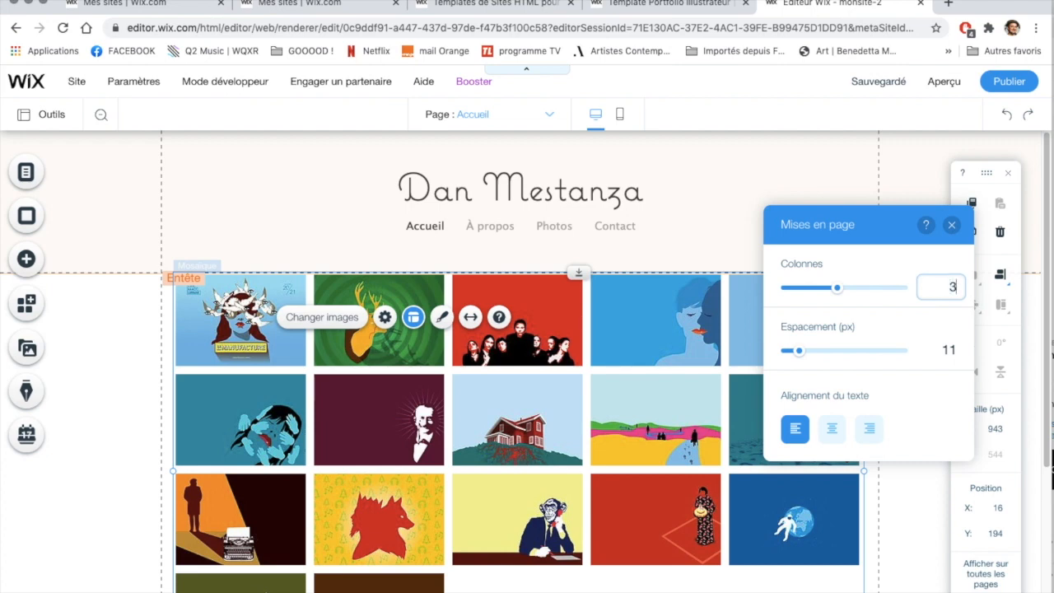
{"action": "type", "text": "3"}
{"action": "key", "text": "Return"}
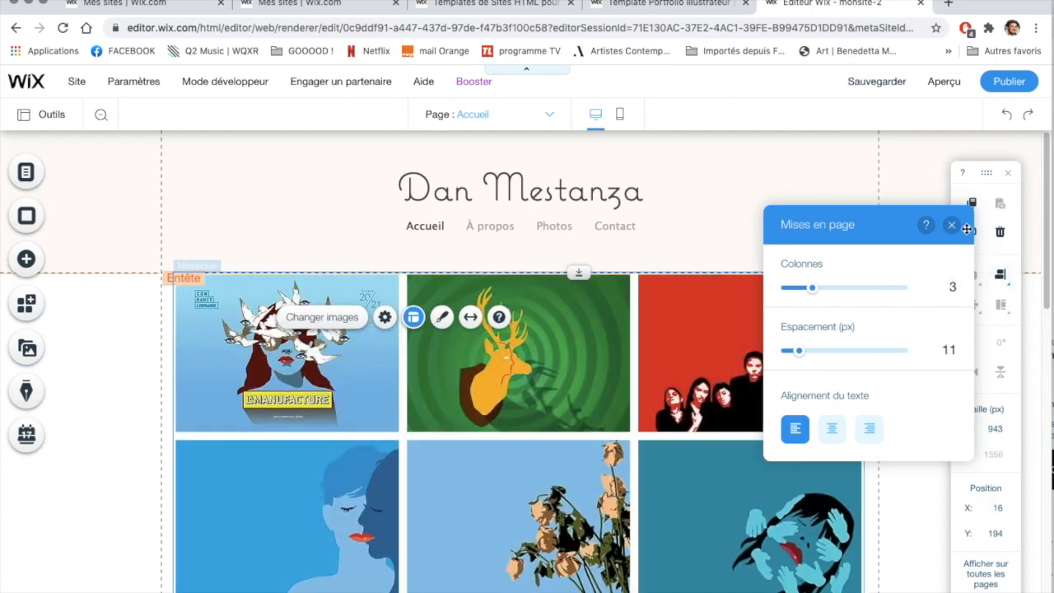
{"action": "left_click", "coordinate": [951, 227]}
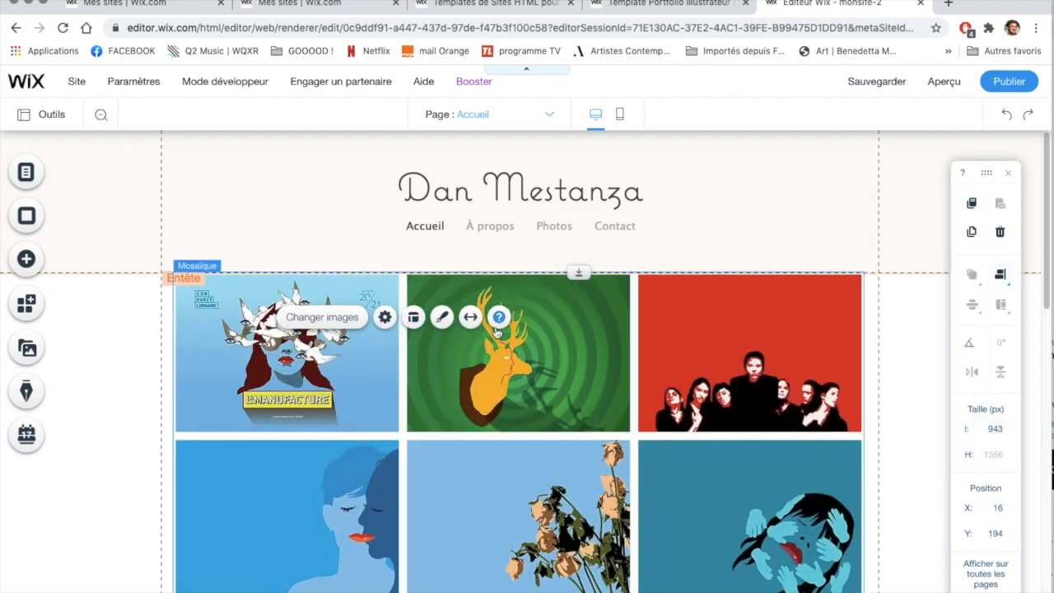
{"action": "left_click", "coordinate": [442, 318]}
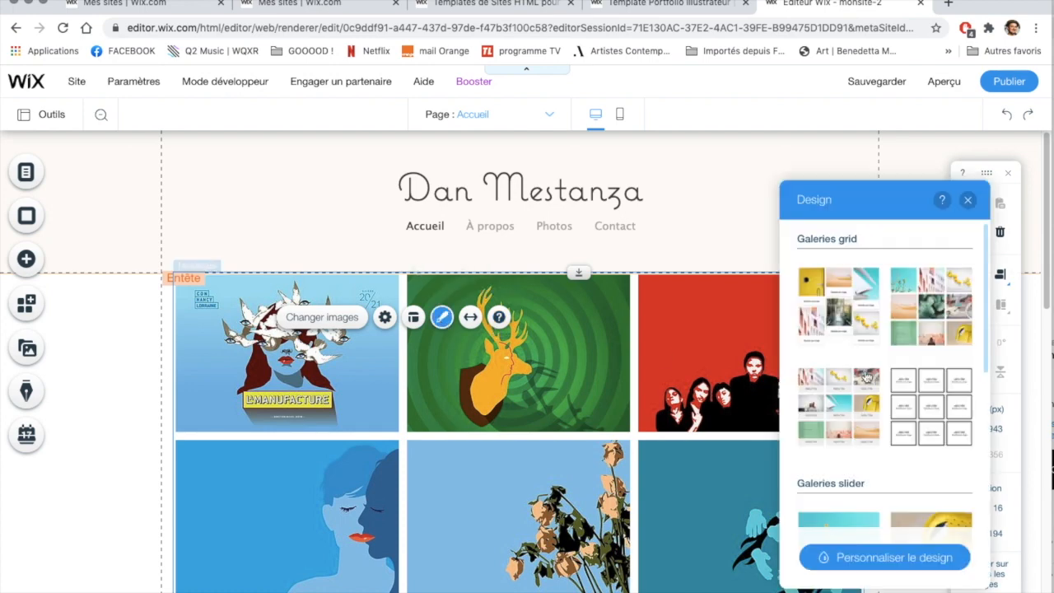
Try the diamond and 3D carousel presets, then settle on a grid layout for the gallery
{"action": "scroll", "coordinate": [939, 358], "scroll_direction": "down", "scroll_amount": 3}
{"action": "scroll", "coordinate": [939, 358], "scroll_direction": "down", "scroll_amount": 1}
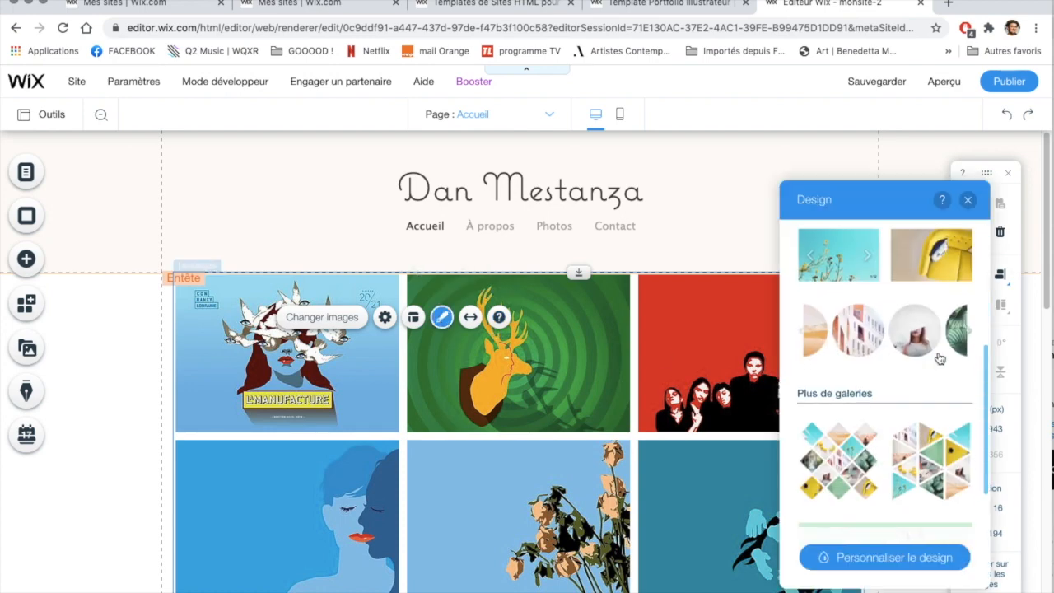
{"action": "left_click", "coordinate": [913, 459]}
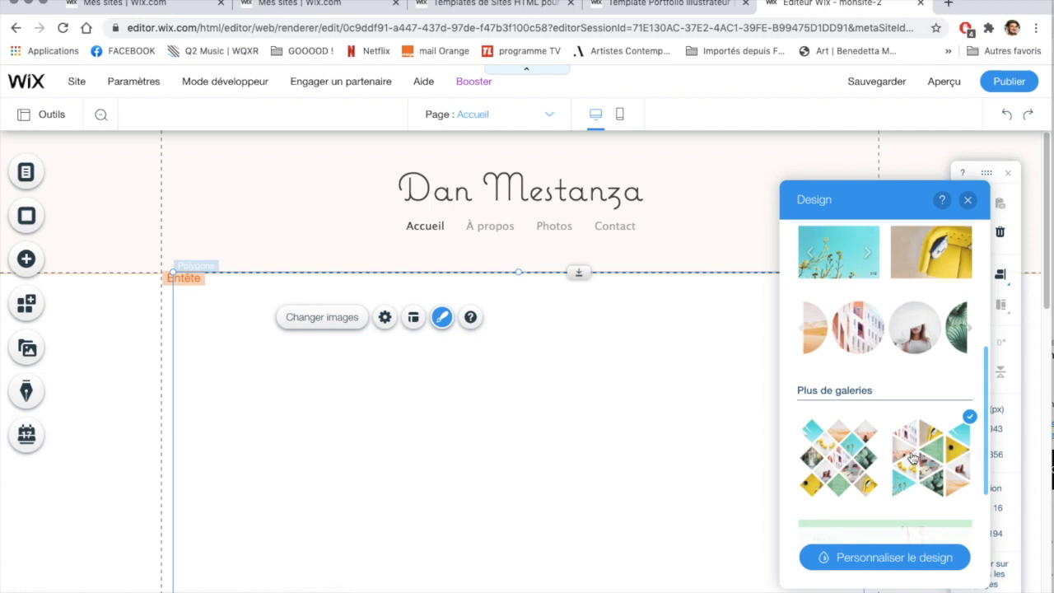
{"action": "left_click", "coordinate": [851, 451]}
{"action": "scroll", "coordinate": [852, 448], "scroll_direction": "down", "scroll_amount": 3}
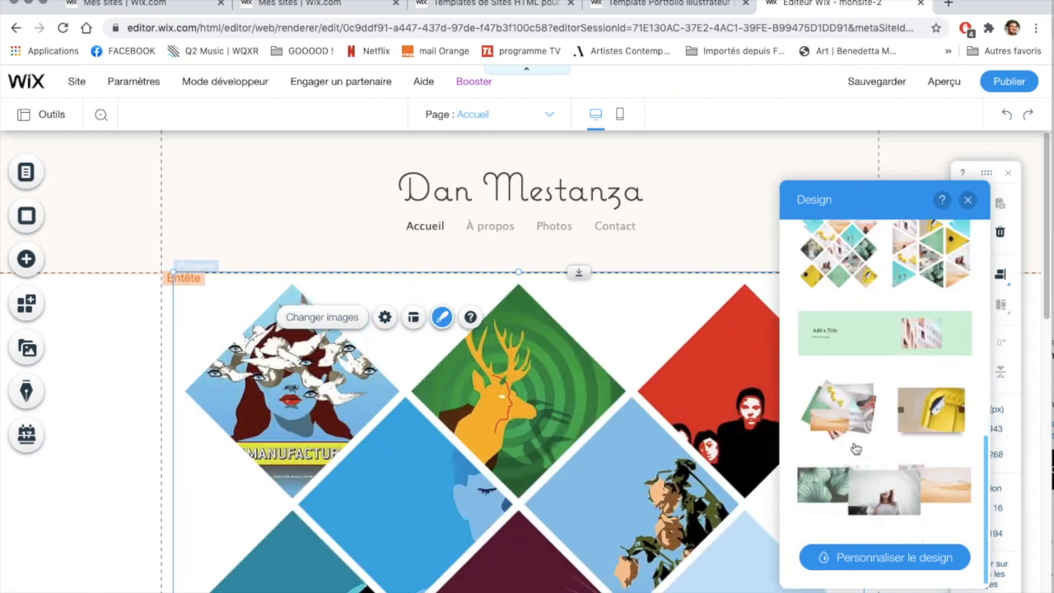
{"action": "left_click", "coordinate": [880, 492]}
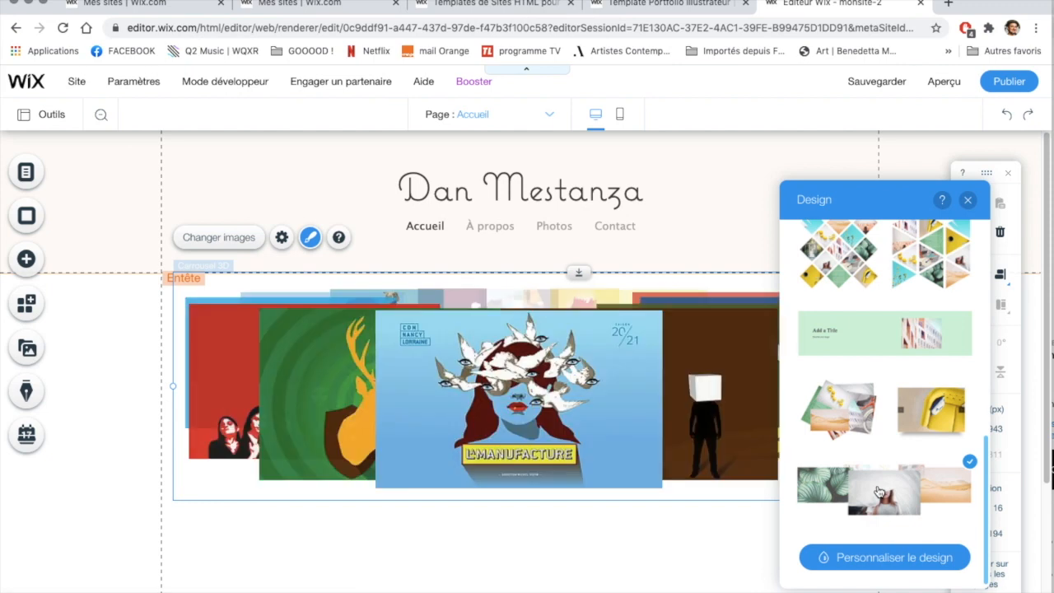
{"action": "scroll", "coordinate": [896, 385], "scroll_direction": "up", "scroll_amount": 10}
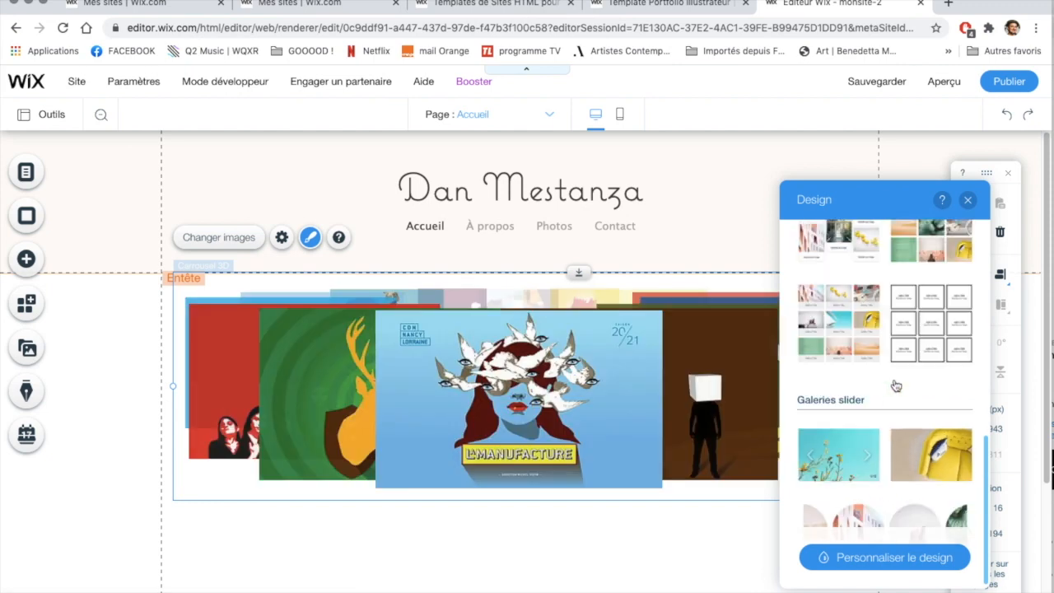
{"action": "left_click", "coordinate": [860, 304]}
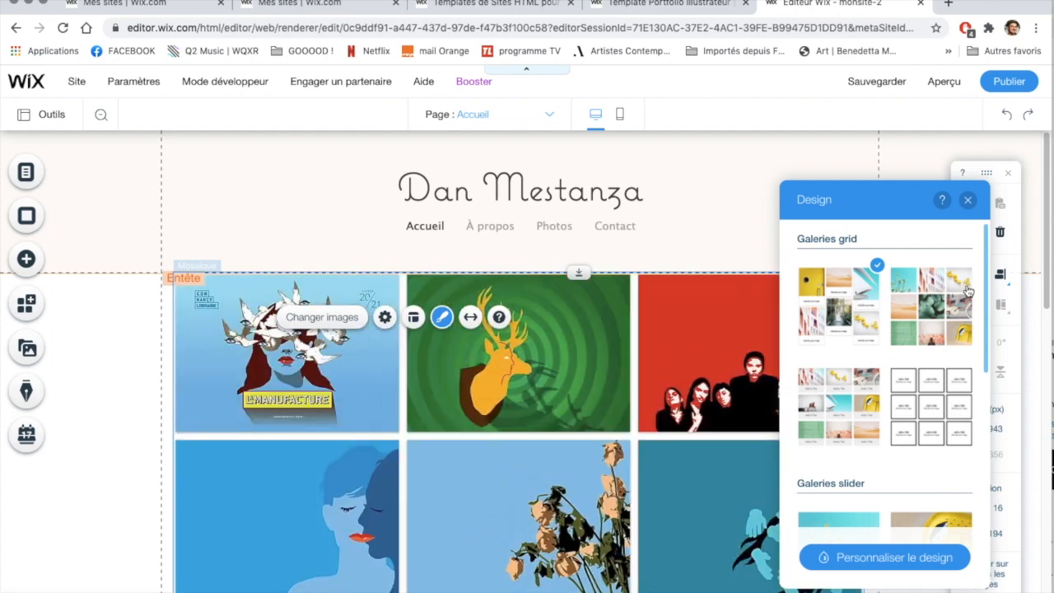
Customize the gallery design by adjusting the title opacity, then close the settings
{"action": "left_click", "coordinate": [868, 564]}
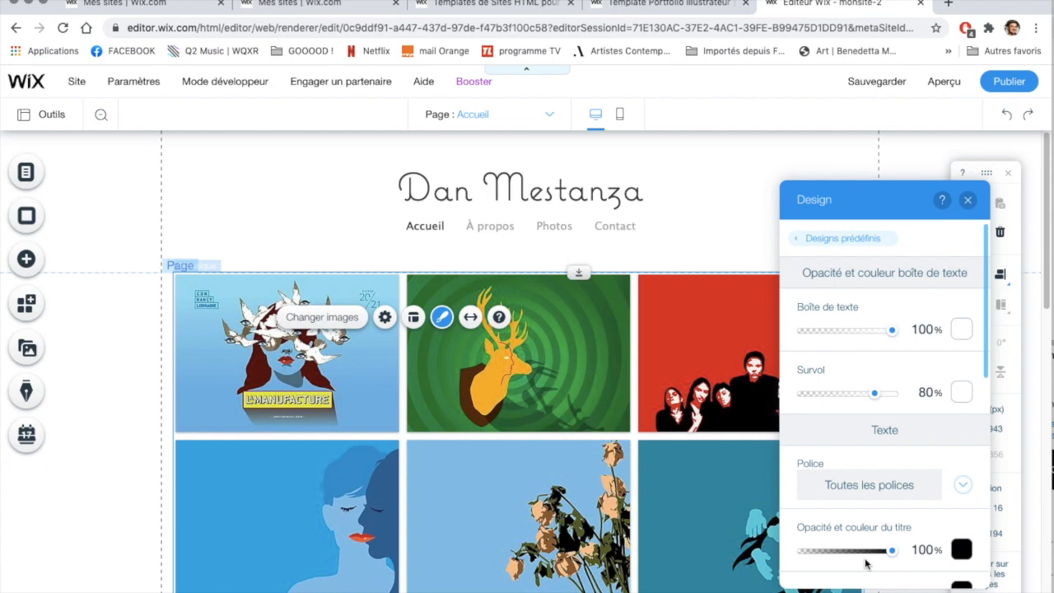
{"action": "scroll", "coordinate": [937, 368], "scroll_direction": "down", "scroll_amount": 1}
{"action": "scroll", "coordinate": [938, 368], "scroll_direction": "down", "scroll_amount": 3}
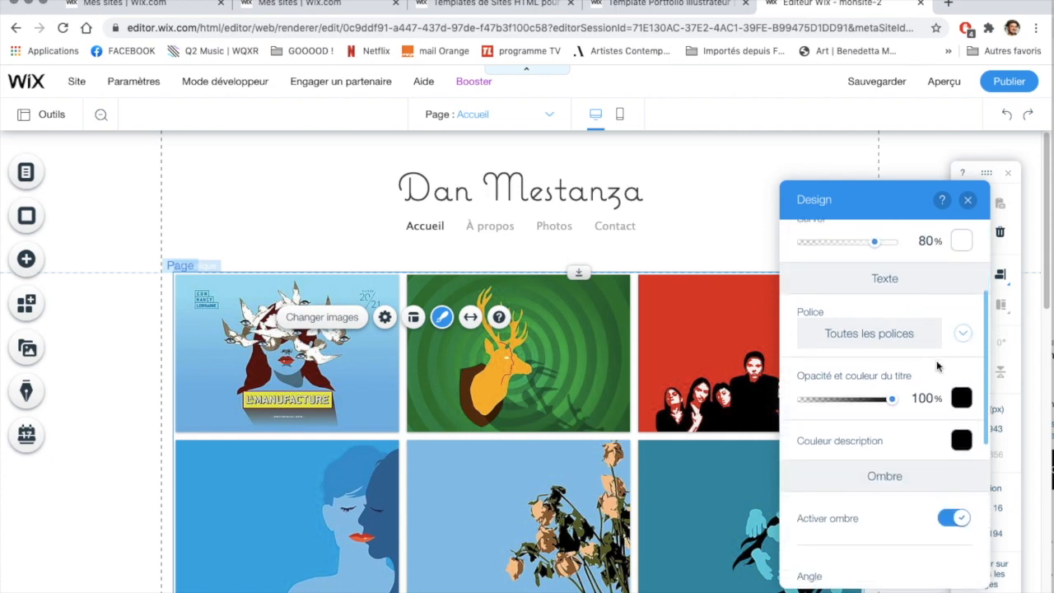
{"action": "left_click_drag", "start_coordinate": [893, 402], "coordinate": [887, 402]}
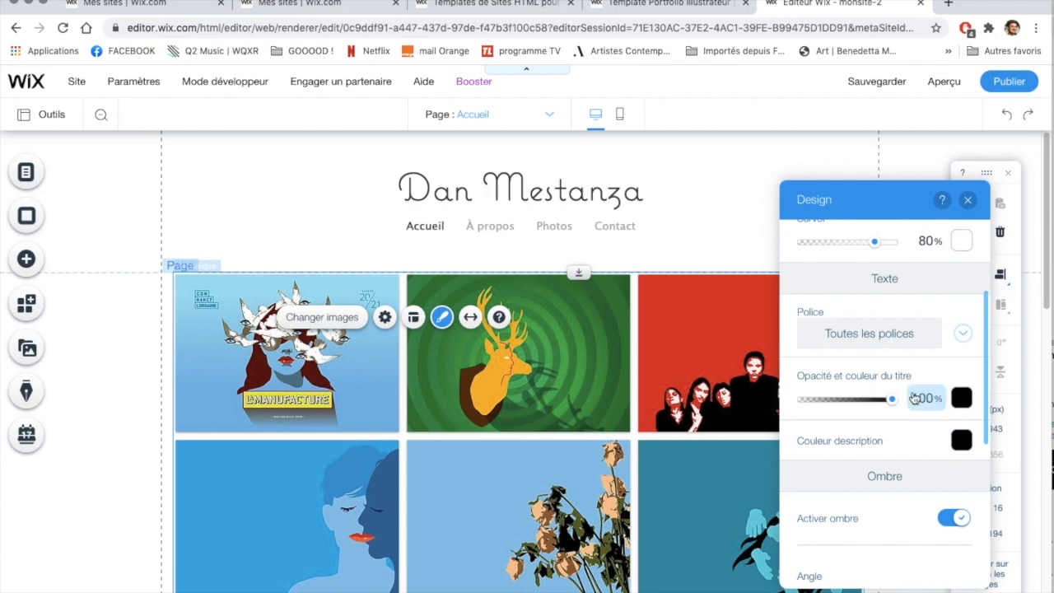
{"action": "scroll", "coordinate": [914, 383], "scroll_direction": "down", "scroll_amount": 5}
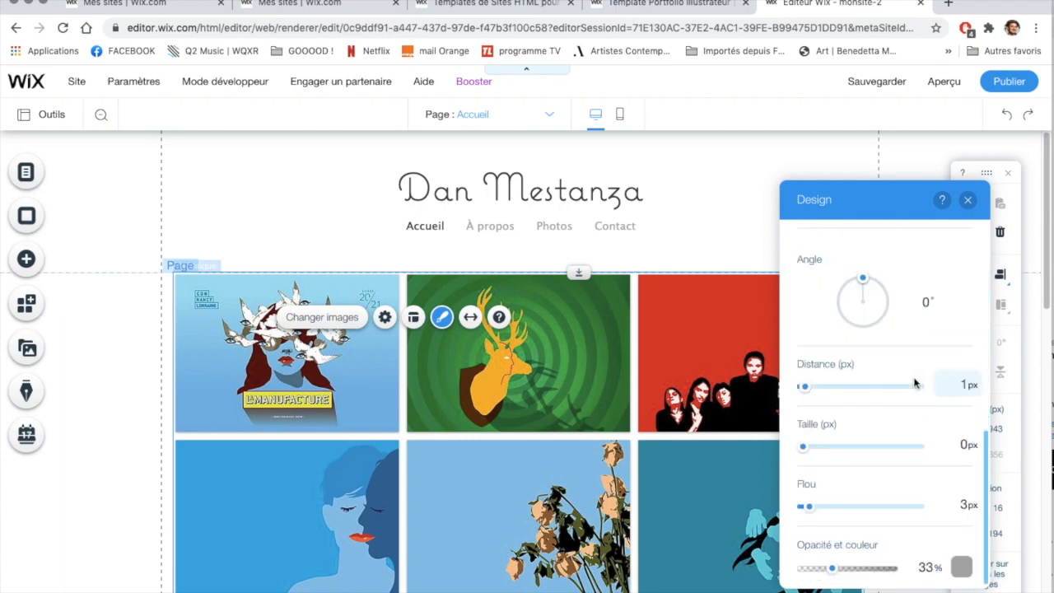
{"action": "scroll", "coordinate": [914, 383], "scroll_direction": "up", "scroll_amount": 10}
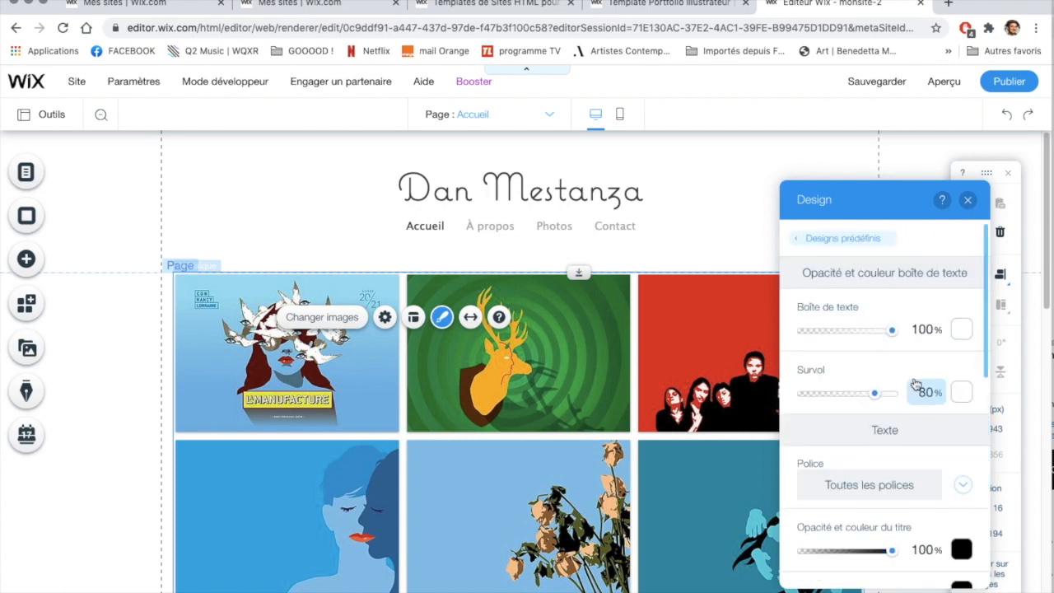
{"action": "left_click", "coordinate": [968, 201]}
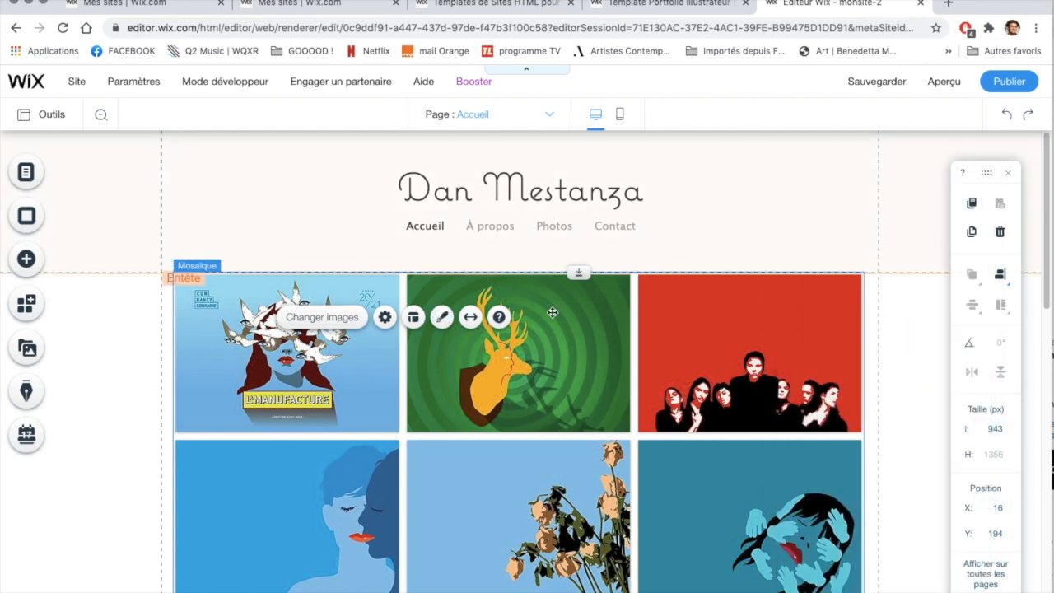
Turn on 'Étirer sur toute la largeur' for the gallery, keeping 0 px margins
{"action": "left_click", "coordinate": [470, 318]}
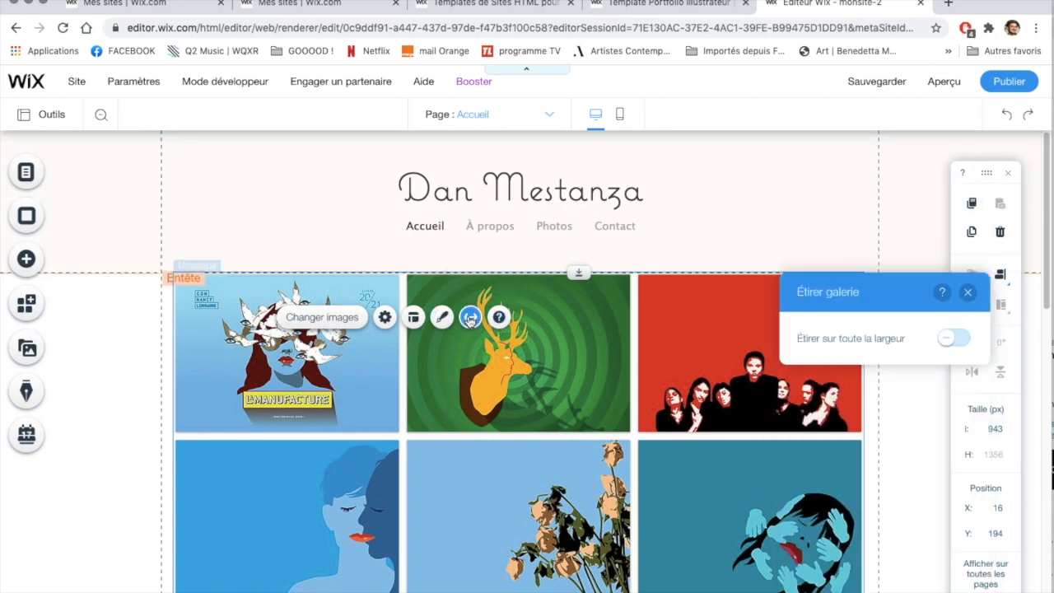
{"action": "left_click", "coordinate": [952, 341]}
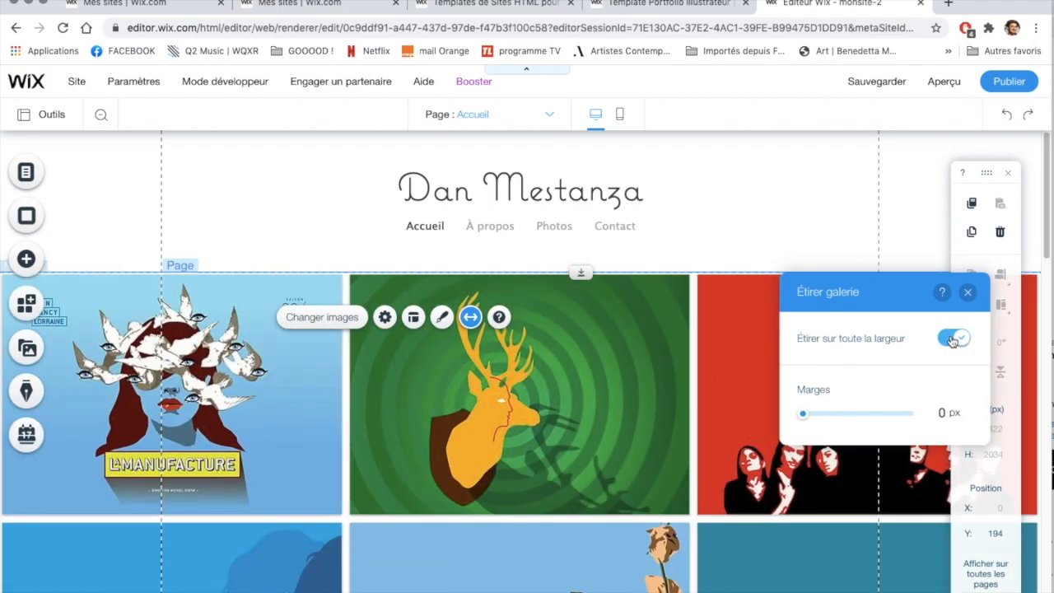
{"action": "scroll", "coordinate": [566, 313], "scroll_direction": "down", "scroll_amount": 3}
{"action": "scroll", "coordinate": [567, 313], "scroll_direction": "up", "scroll_amount": 3}
{"action": "left_click", "coordinate": [947, 82]}
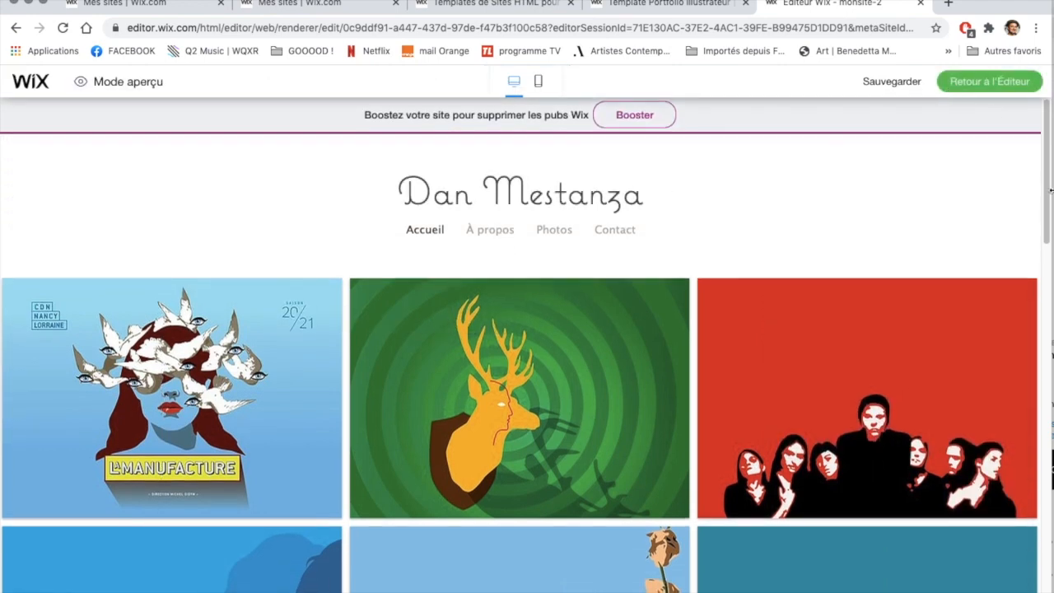
Check the gallery reflow at a narrower width, then scroll through it in mobile view
{"action": "left_click_drag", "start_coordinate": [932, 194], "coordinate": [1052, 269]}
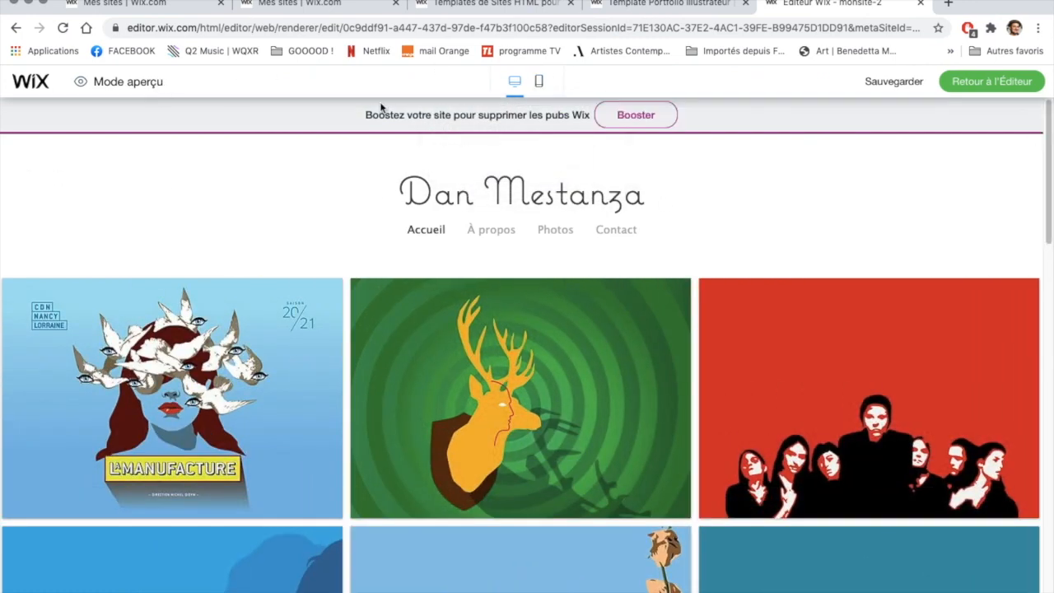
{"action": "left_click", "coordinate": [539, 82]}
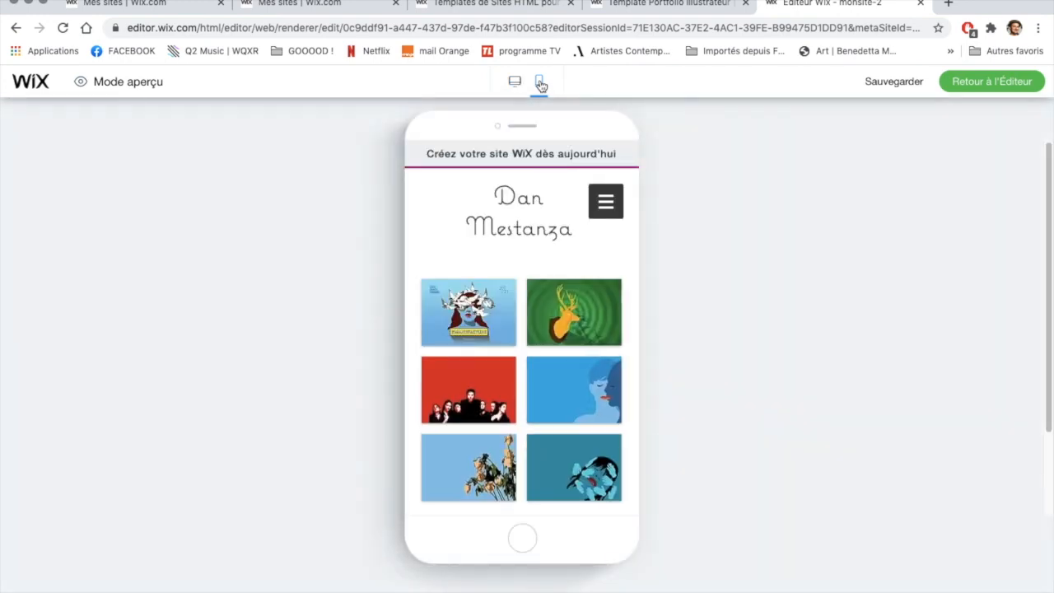
{"action": "scroll", "coordinate": [530, 383], "scroll_direction": "down", "scroll_amount": 2}
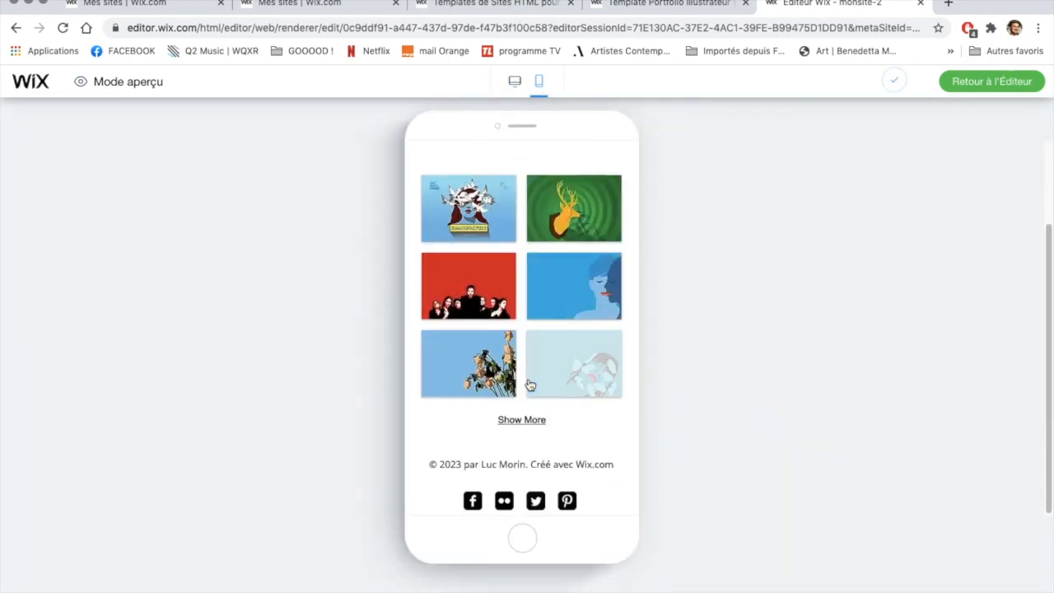
{"action": "scroll", "coordinate": [530, 385], "scroll_direction": "up", "scroll_amount": 2}
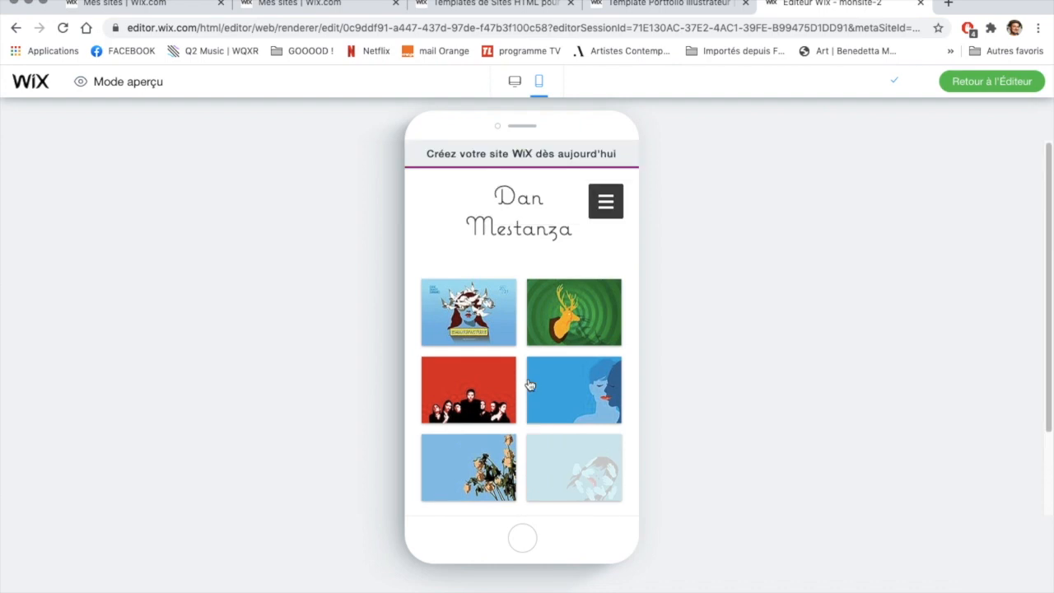
{"action": "scroll", "coordinate": [531, 385], "scroll_direction": "down", "scroll_amount": 1}
{"action": "scroll", "coordinate": [530, 384], "scroll_direction": "up", "scroll_amount": 1}
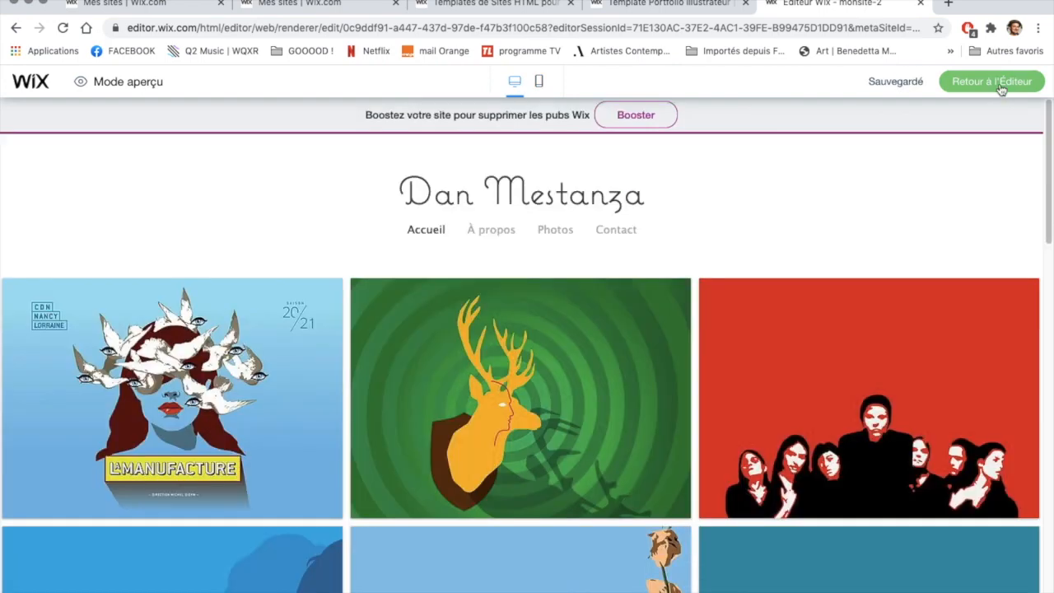
Return to editing, go to the À propos page, and select its portrait image
{"action": "left_click", "coordinate": [998, 87]}
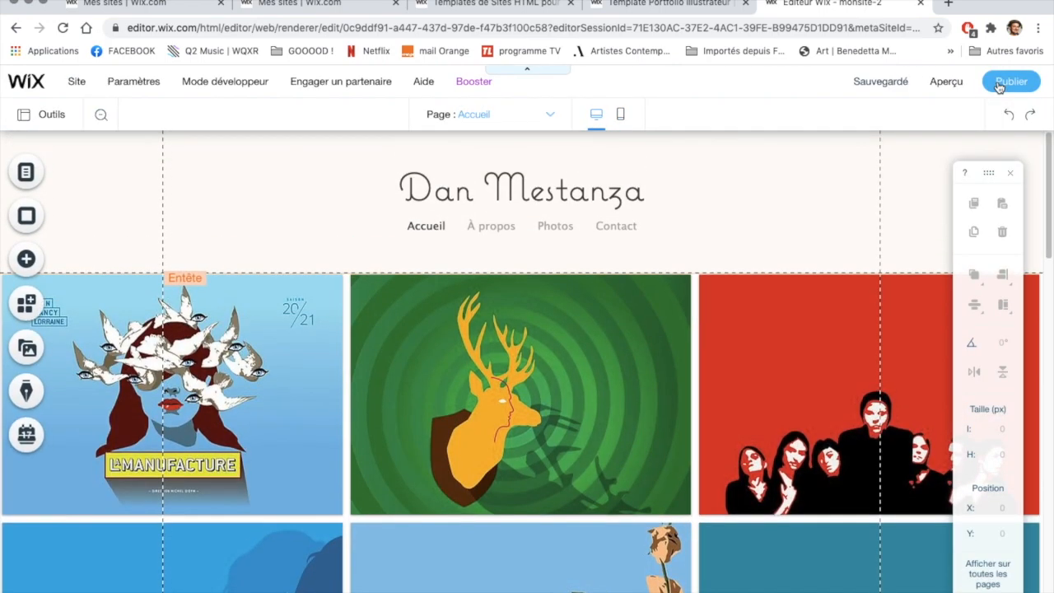
{"action": "left_click", "coordinate": [27, 171]}
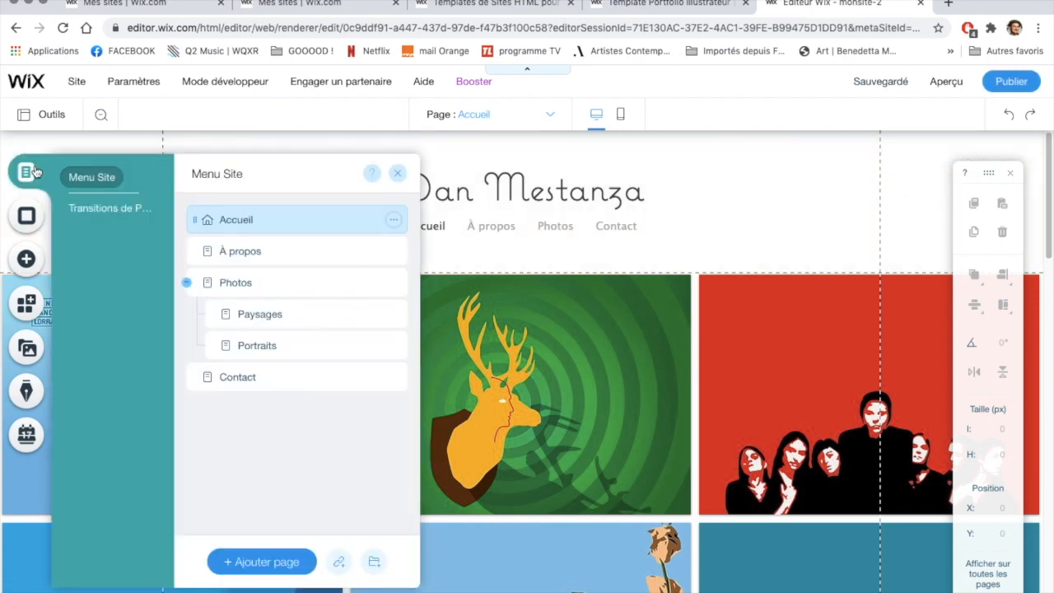
{"action": "left_click", "coordinate": [258, 252]}
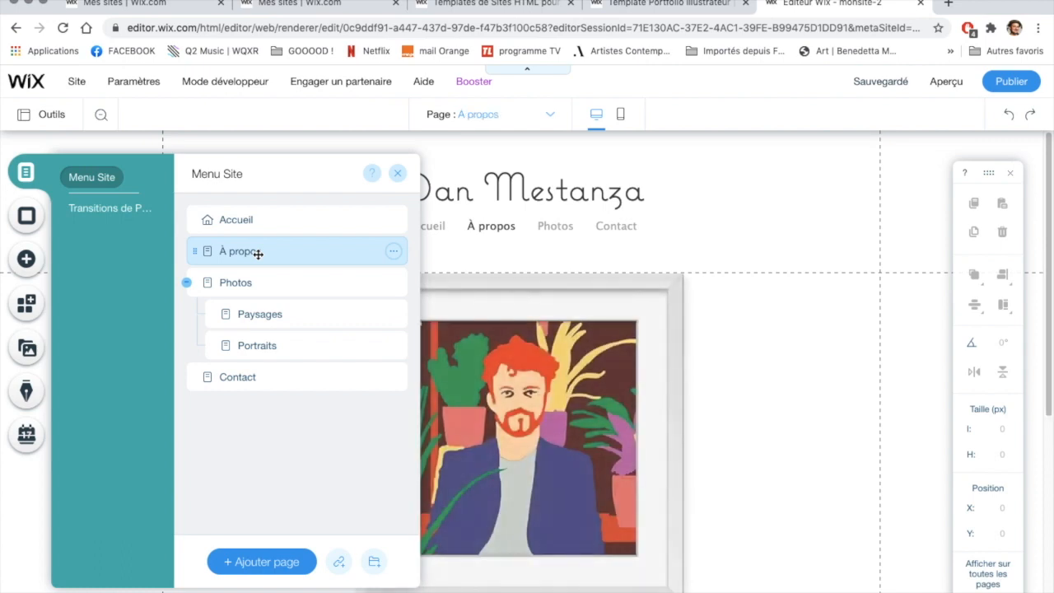
{"action": "left_click", "coordinate": [400, 177]}
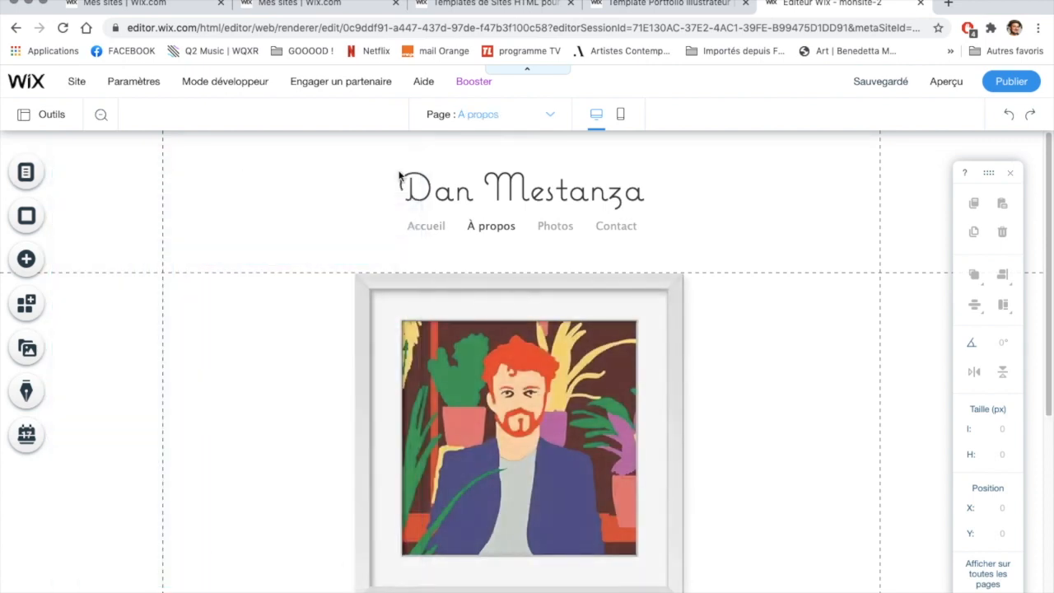
{"action": "left_click", "coordinate": [565, 403]}
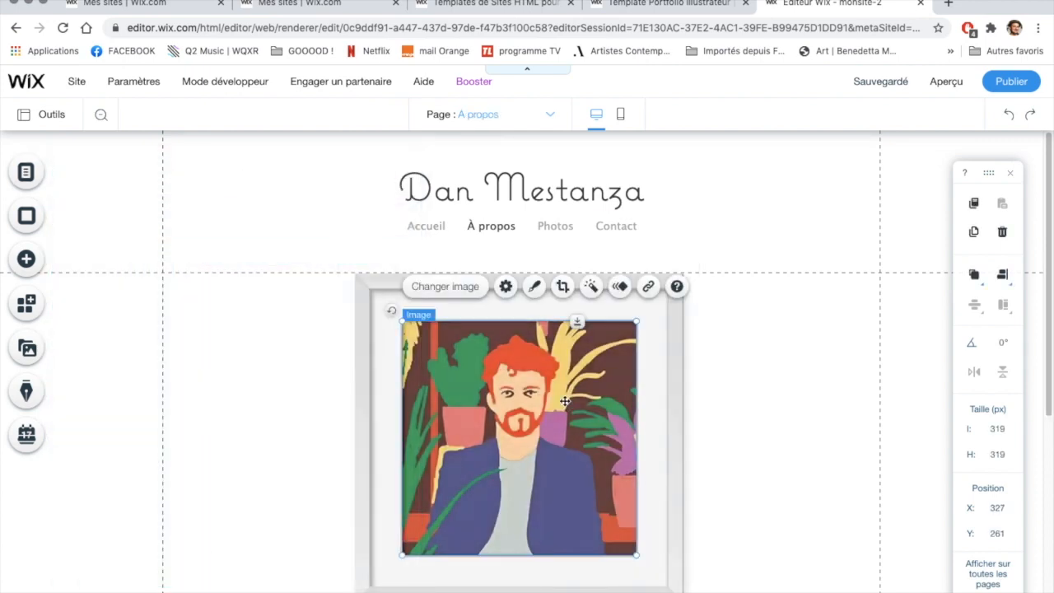
Replace the À propos portrait with VISUS_H13.jpg from the site files
{"action": "left_click", "coordinate": [463, 287]}
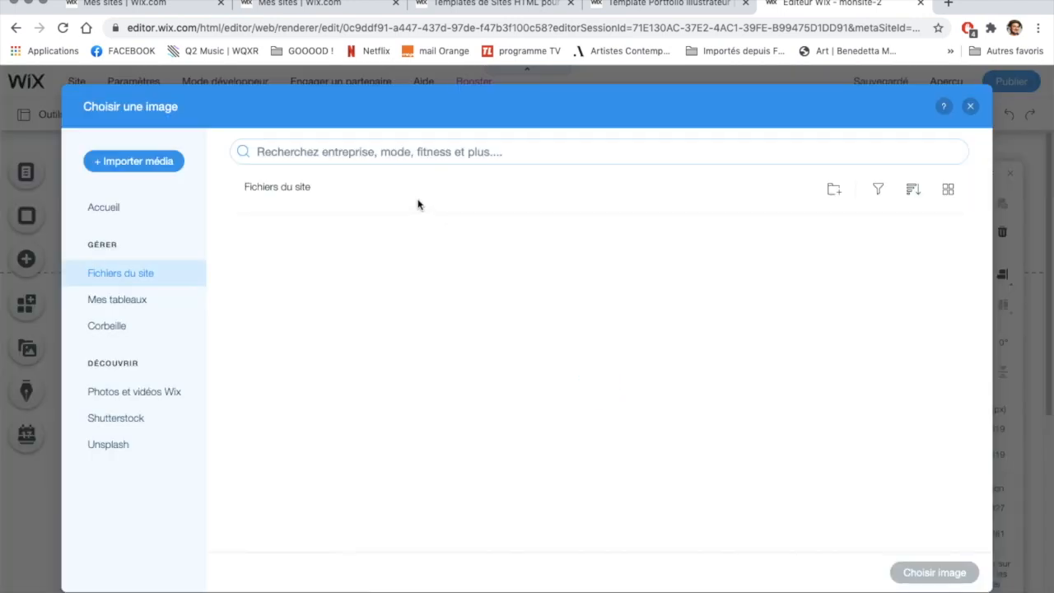
{"action": "key", "text": "Escape"}
{"action": "left_click", "coordinate": [439, 294]}
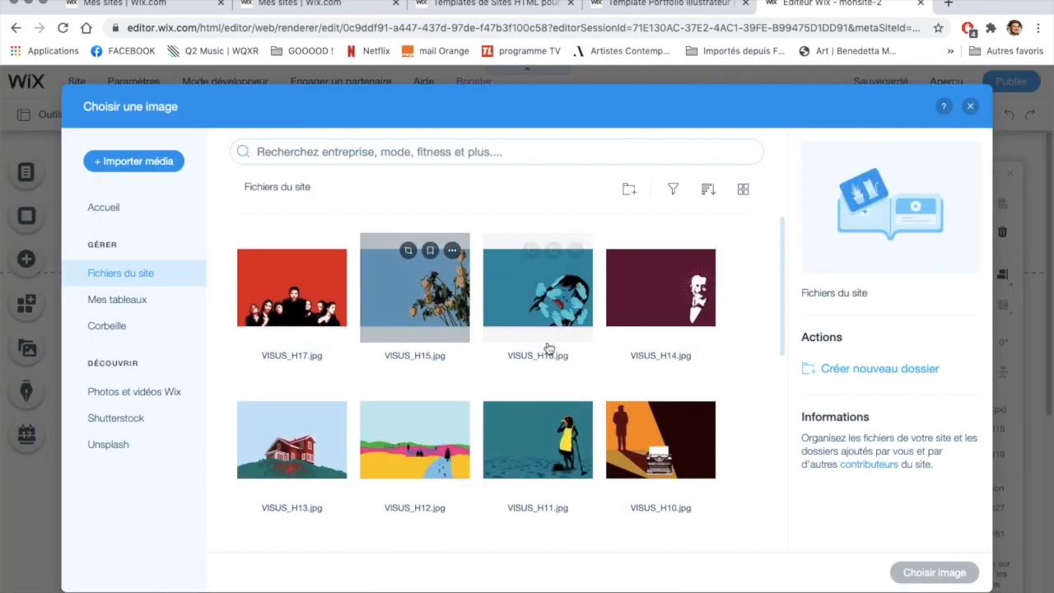
{"action": "left_click", "coordinate": [296, 445]}
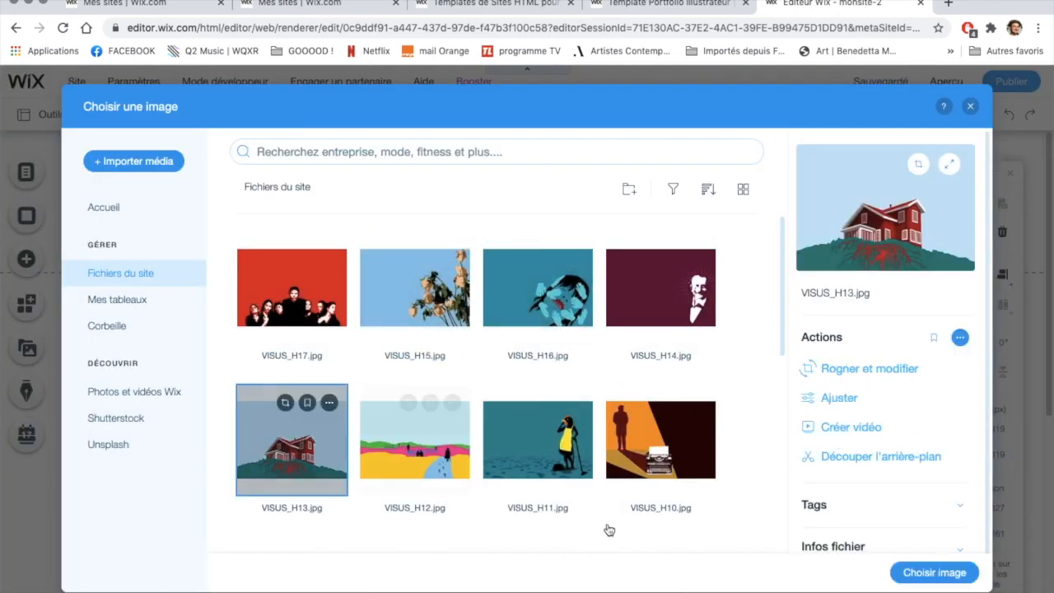
{"action": "left_click", "coordinate": [931, 572]}
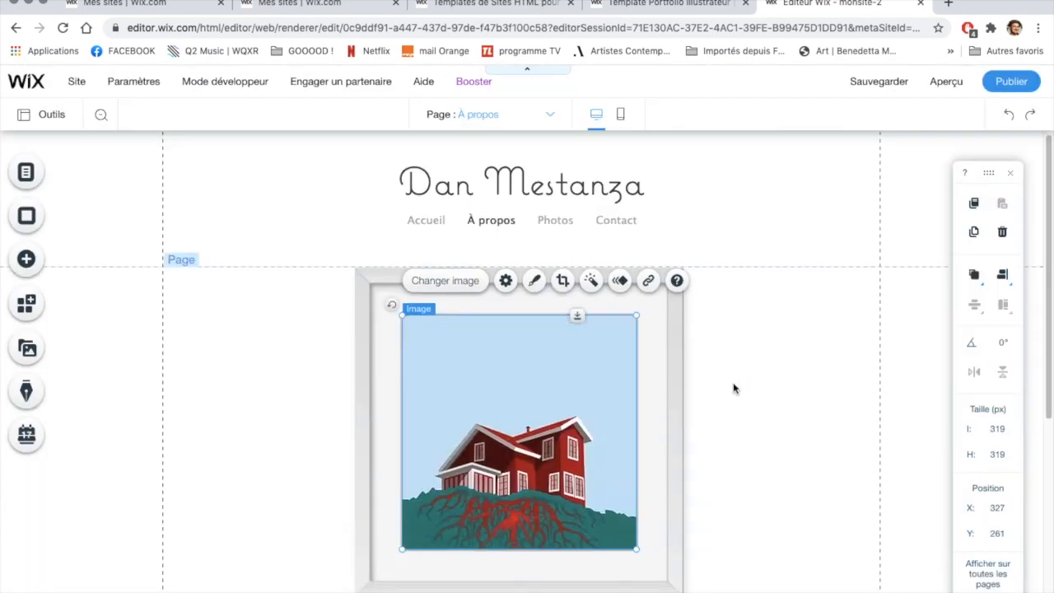
Crop the house picture, zooming in and shifting it upward, and apply the crop
{"action": "left_click", "coordinate": [565, 278]}
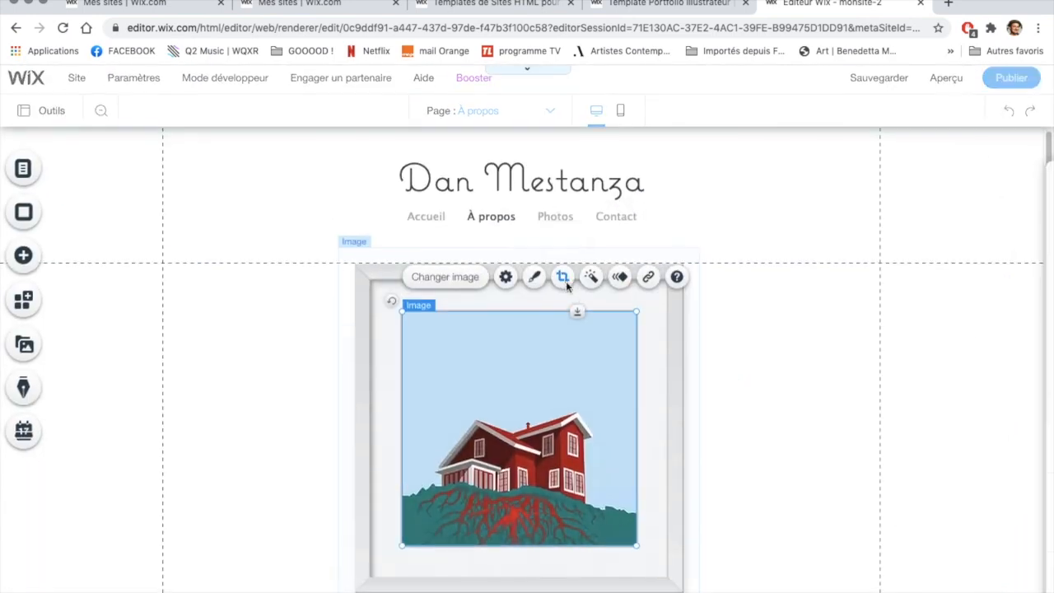
{"action": "left_click_drag", "start_coordinate": [435, 224], "coordinate": [438, 226]}
{"action": "left_click_drag", "start_coordinate": [501, 363], "coordinate": [513, 354]}
{"action": "left_click", "coordinate": [707, 223]}
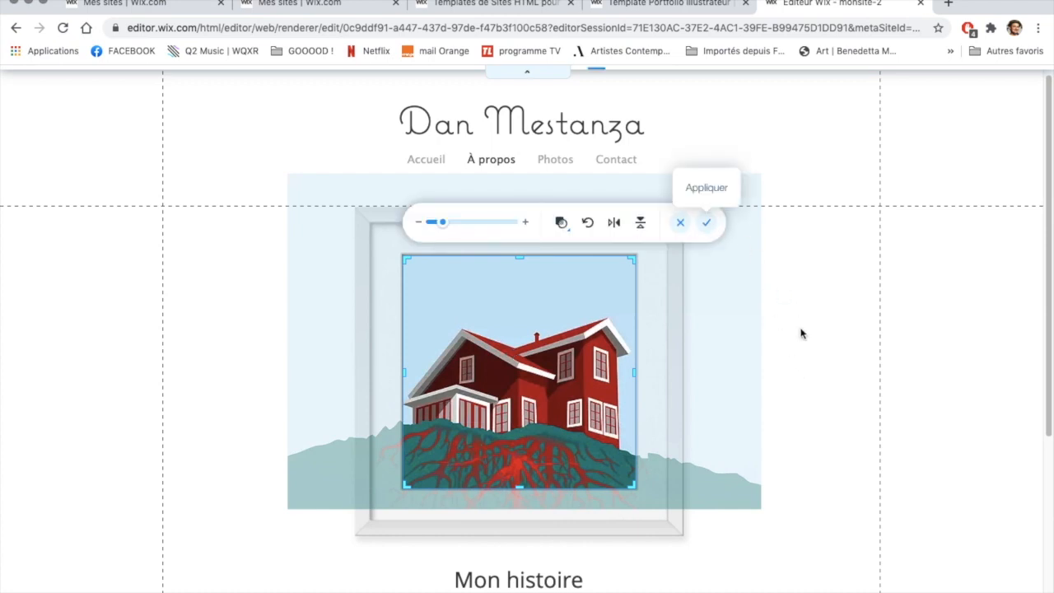
{"action": "left_click", "coordinate": [807, 355]}
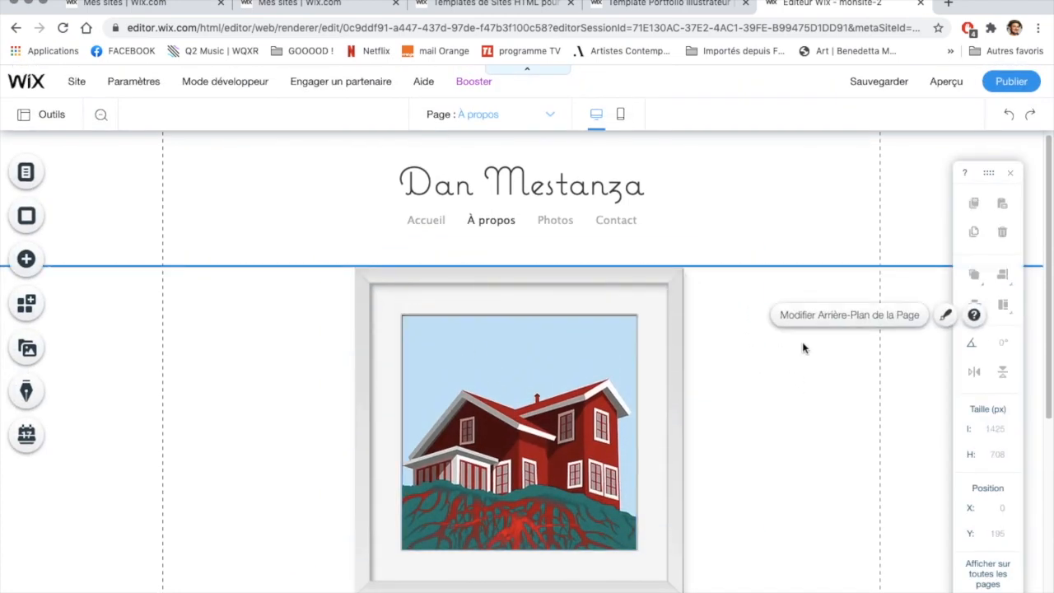
{"action": "scroll", "coordinate": [618, 420], "scroll_direction": "down", "scroll_amount": 3}
{"action": "scroll", "coordinate": [618, 420], "scroll_direction": "up", "scroll_amount": 3}
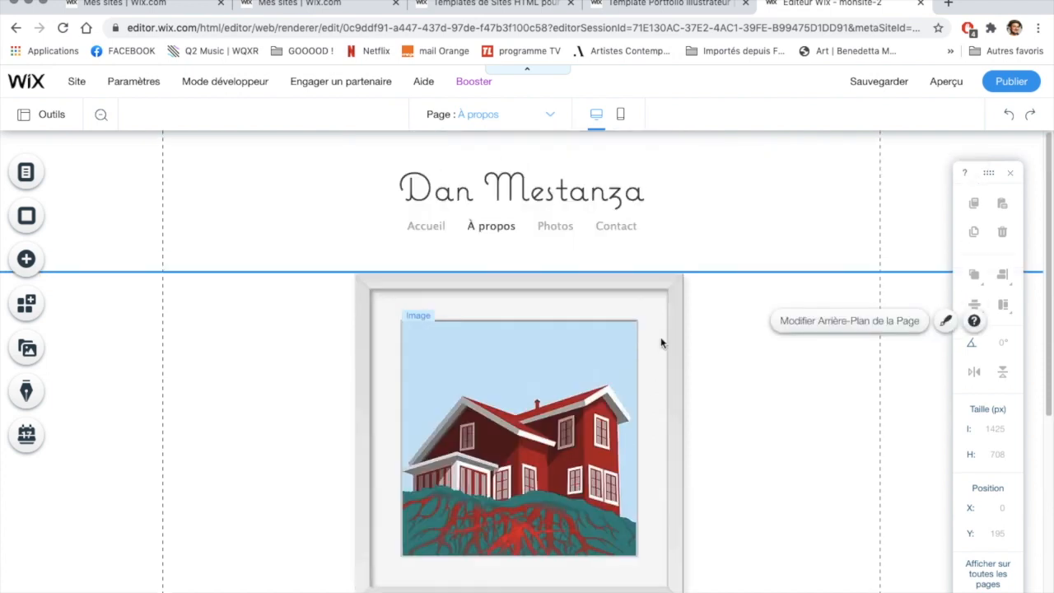
{"action": "left_click", "coordinate": [668, 322]}
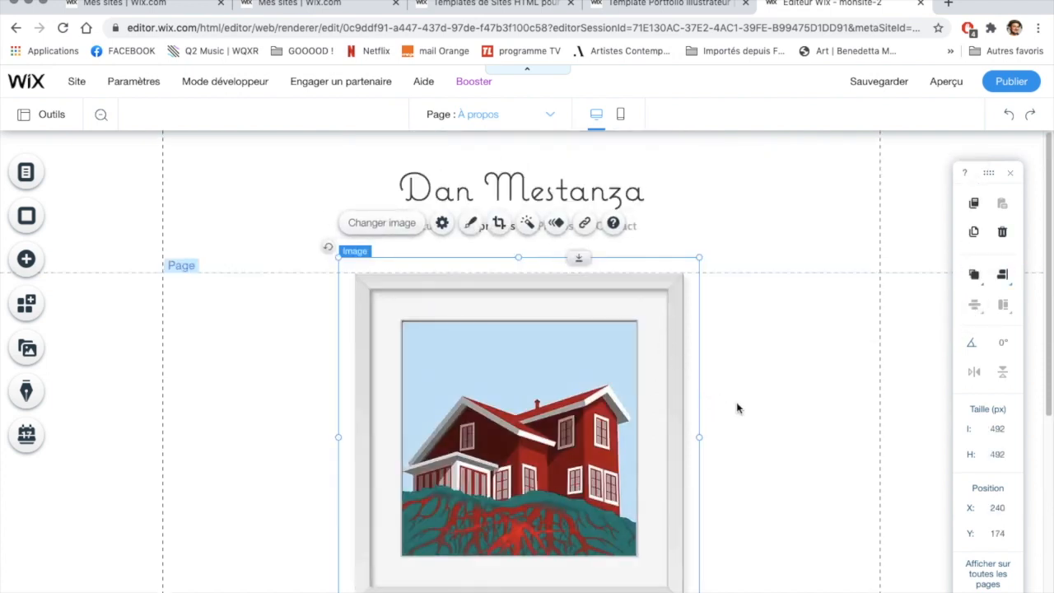
{"action": "scroll", "coordinate": [735, 407], "scroll_direction": "down", "scroll_amount": 1}
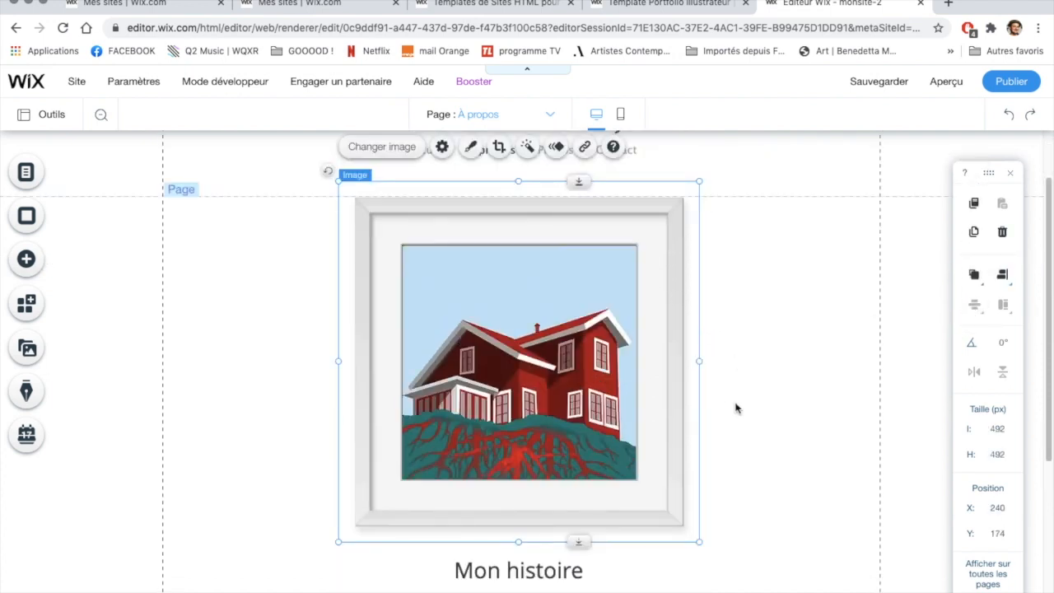
{"action": "left_click", "coordinate": [736, 408]}
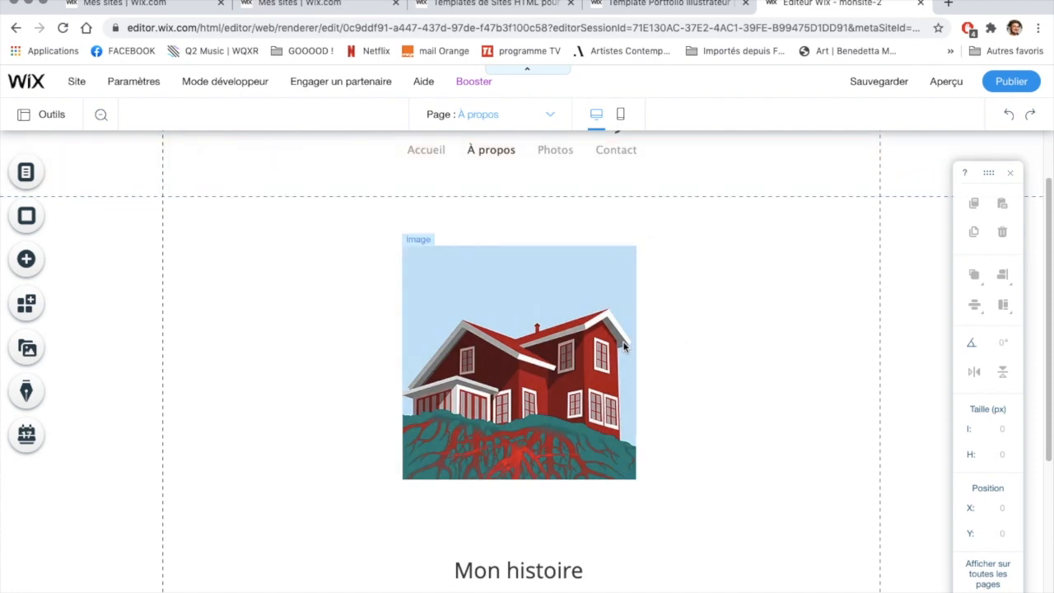
Move the house image flush to the left edge, with the Mon histoire title and paragraph to its right
{"action": "left_click", "coordinate": [598, 292]}
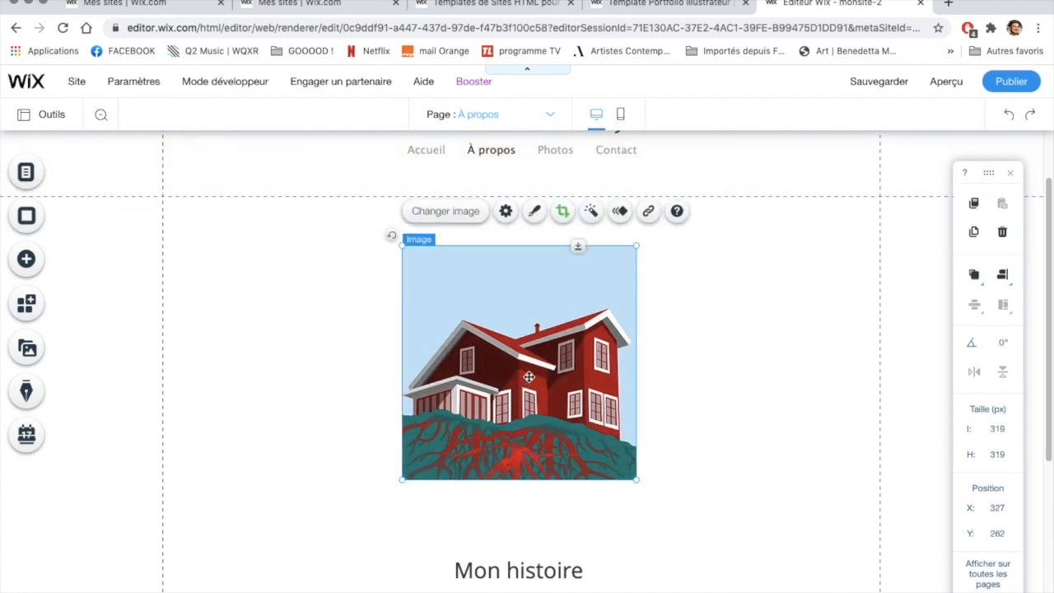
{"action": "left_click_drag", "start_coordinate": [522, 376], "coordinate": [278, 346]}
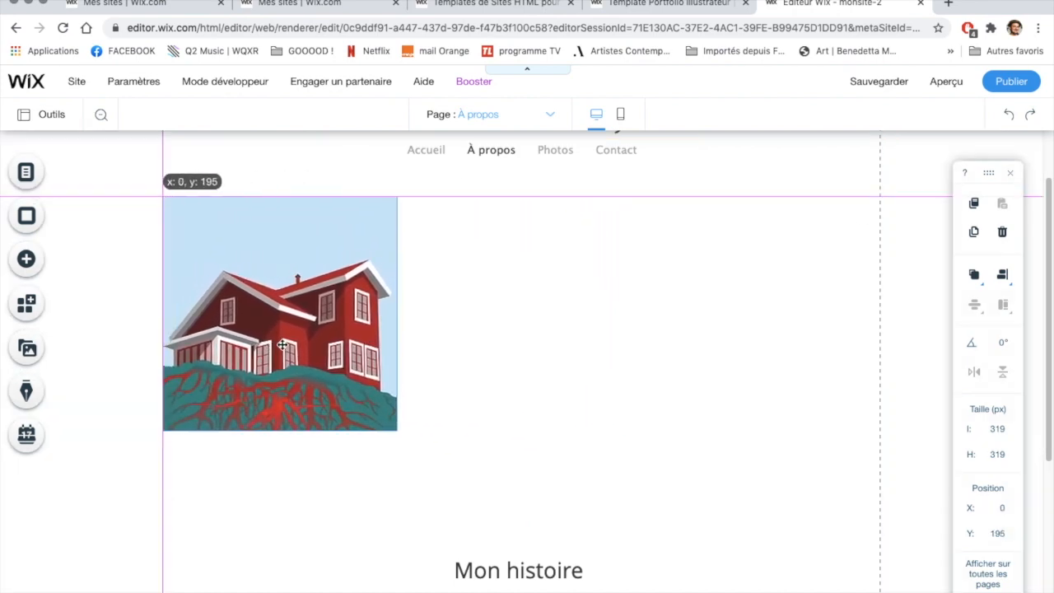
{"action": "left_click_drag", "start_coordinate": [540, 549], "coordinate": [607, 215]}
{"action": "scroll", "coordinate": [711, 420], "scroll_direction": "down", "scroll_amount": 3}
{"action": "left_click_drag", "start_coordinate": [546, 357], "coordinate": [664, 171]}
{"action": "scroll", "coordinate": [673, 310], "scroll_direction": "up", "scroll_amount": 3}
{"action": "scroll", "coordinate": [673, 310], "scroll_direction": "up", "scroll_amount": 2}
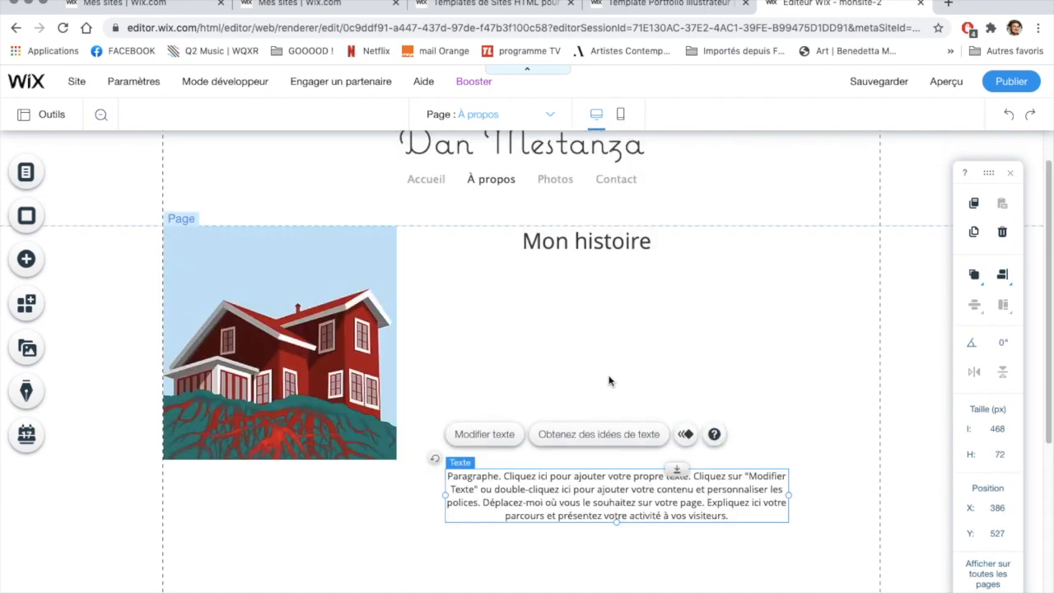
{"action": "left_click_drag", "start_coordinate": [591, 471], "coordinate": [590, 376]}
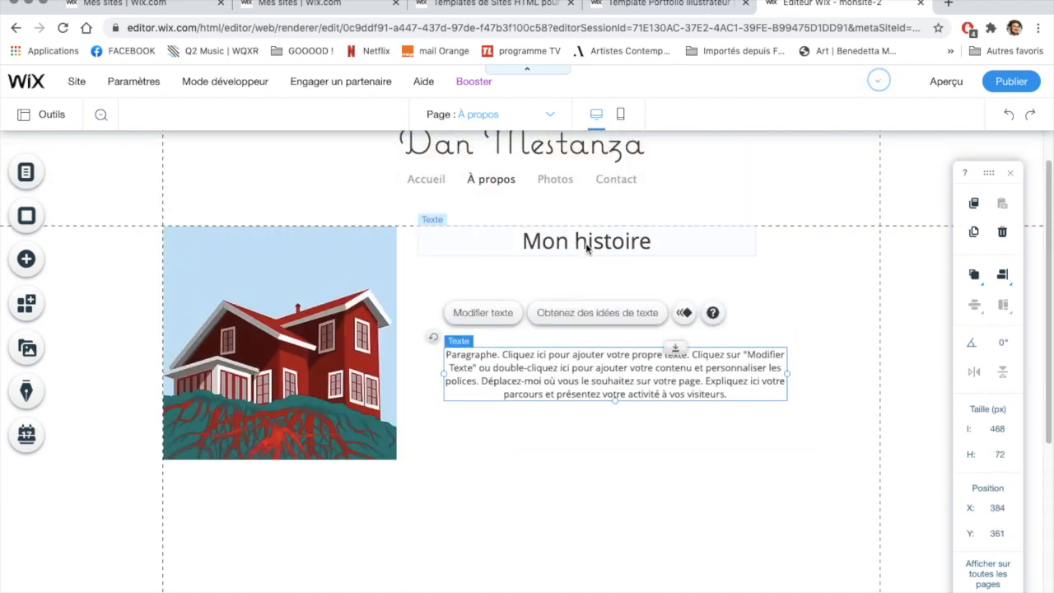
{"action": "mouse_move", "coordinate": [585, 241]}
{"action": "left_mouse_down"}
{"action": "mouse_move", "coordinate": [528, 233]}
{"action": "mouse_move", "coordinate": [563, 255]}
{"action": "mouse_move", "coordinate": [603, 254]}
{"action": "mouse_move", "coordinate": [604, 240]}
{"action": "left_mouse_up"}
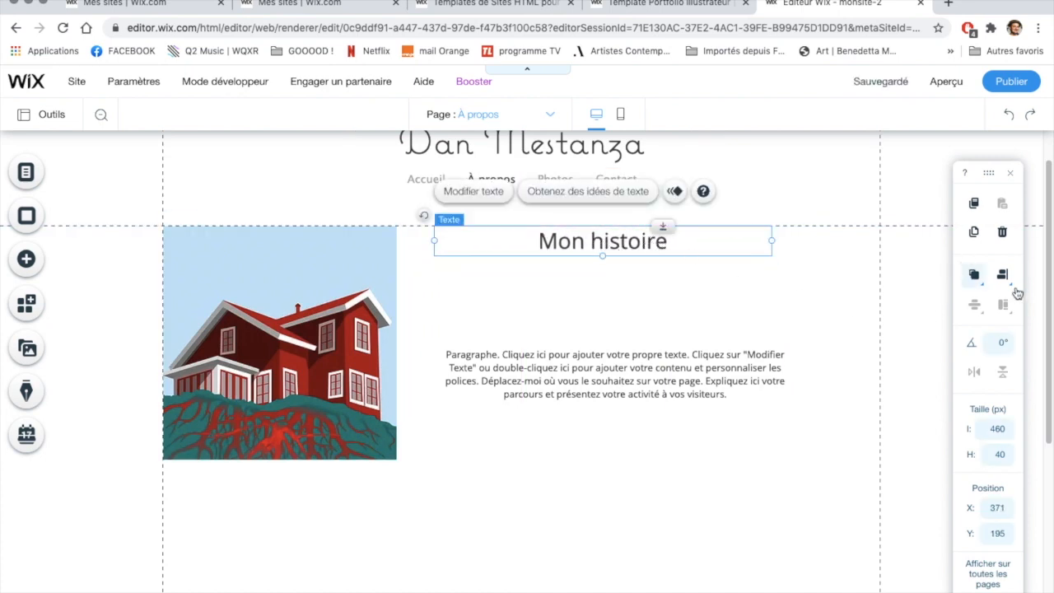
Left-align the Mon histoire title text, undoing an accidental jump to the page edge
{"action": "mouse_move", "coordinate": [999, 279]}
{"action": "left_click", "coordinate": [942, 277]}
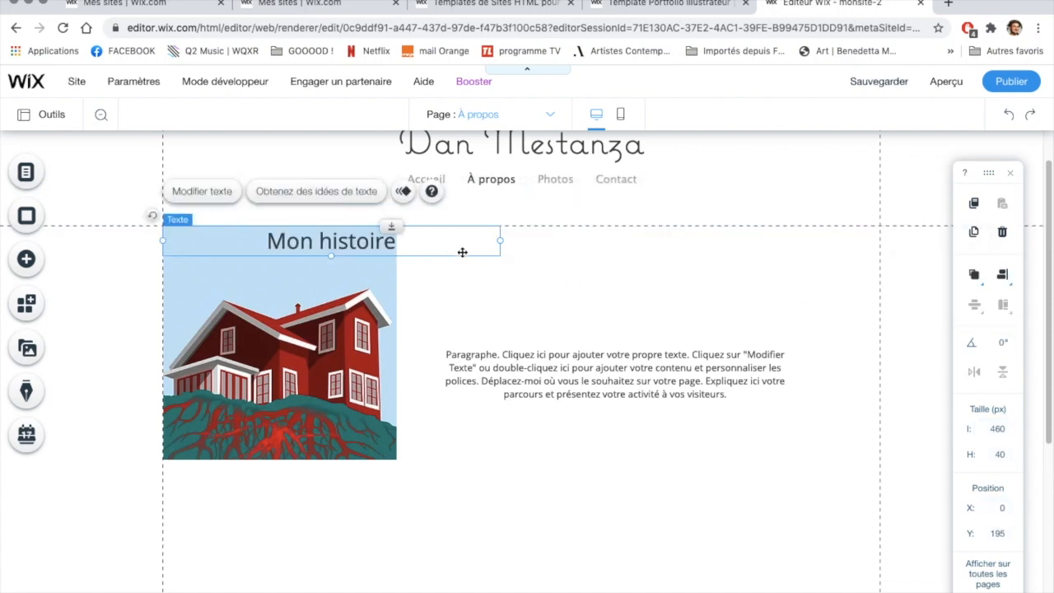
{"action": "key", "text": "ctrl+z"}
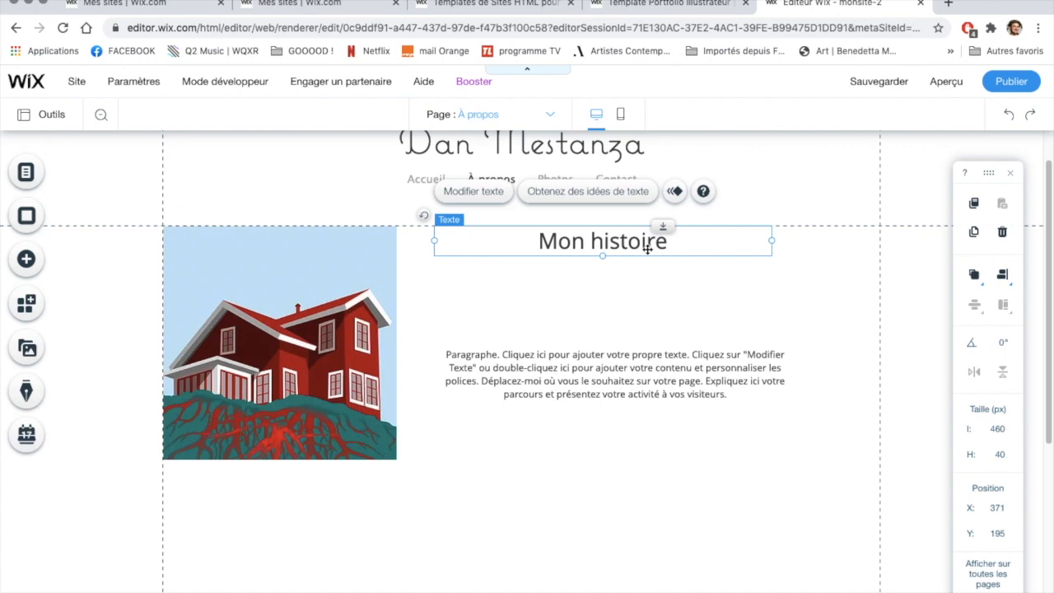
{"action": "left_click", "coordinate": [493, 192]}
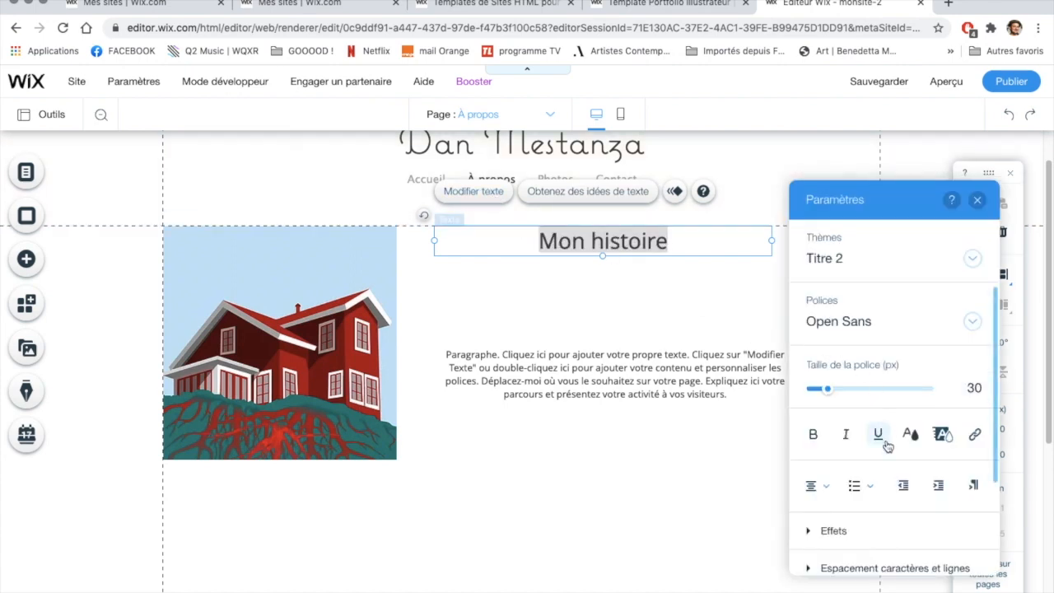
{"action": "left_click", "coordinate": [812, 494]}
{"action": "left_click", "coordinate": [823, 463]}
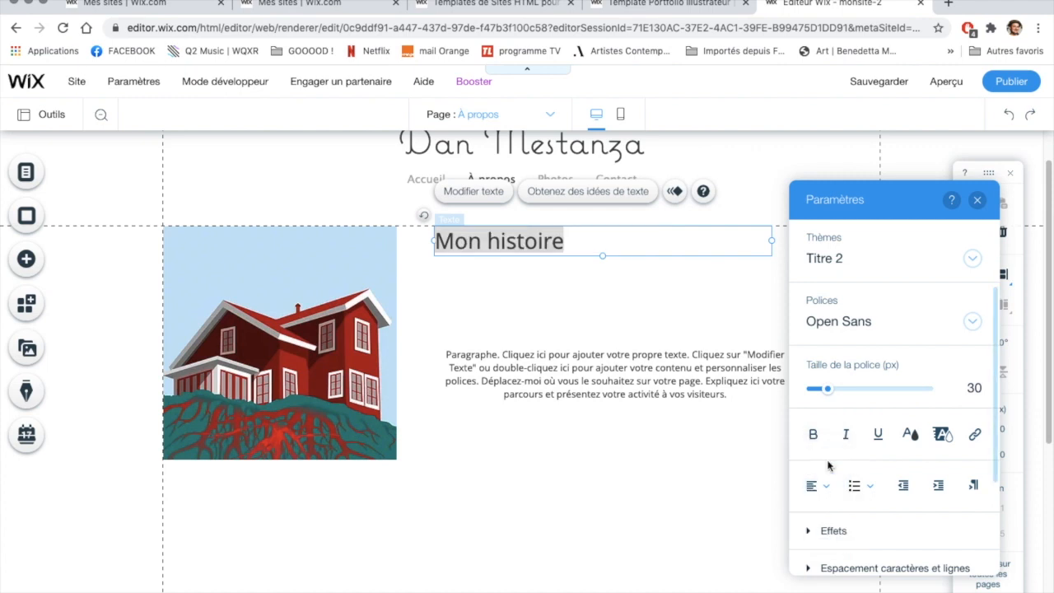
Left-align the paragraph text and move it up just under the title
{"action": "left_click", "coordinate": [603, 383]}
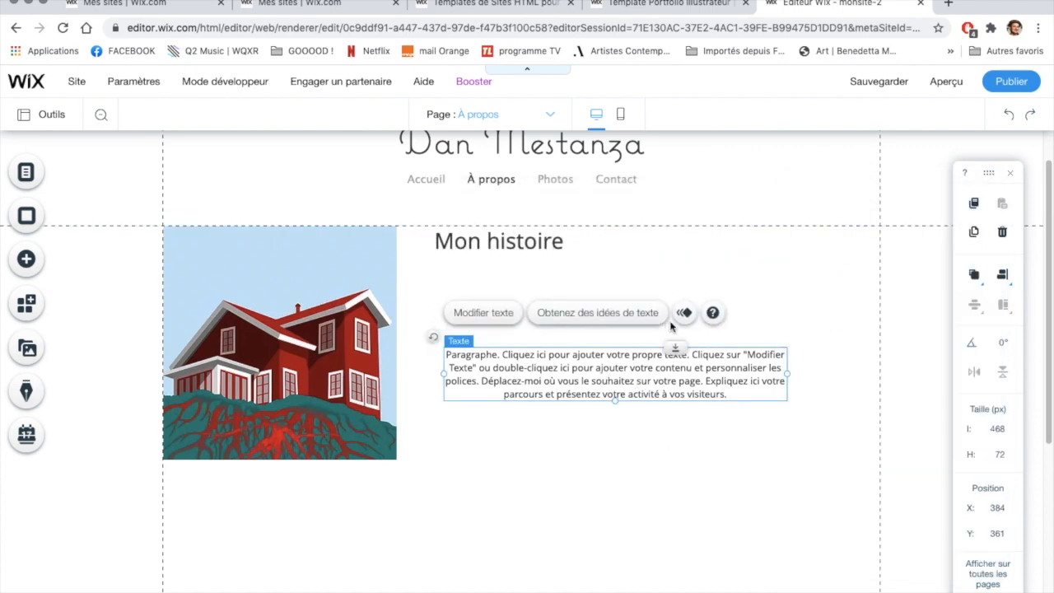
{"action": "double_click", "coordinate": [605, 395]}
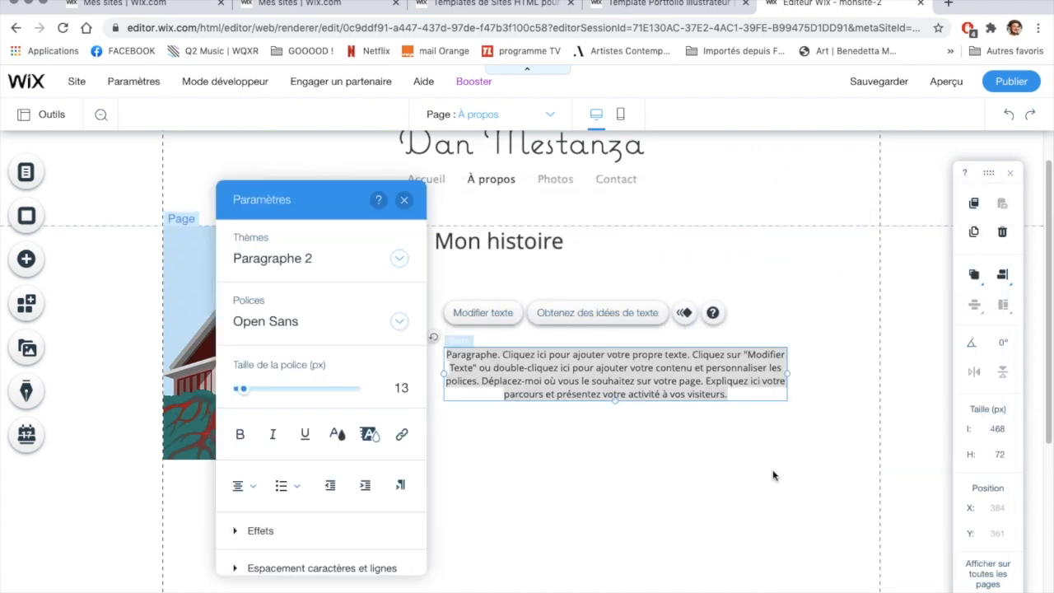
{"action": "left_click", "coordinate": [244, 486]}
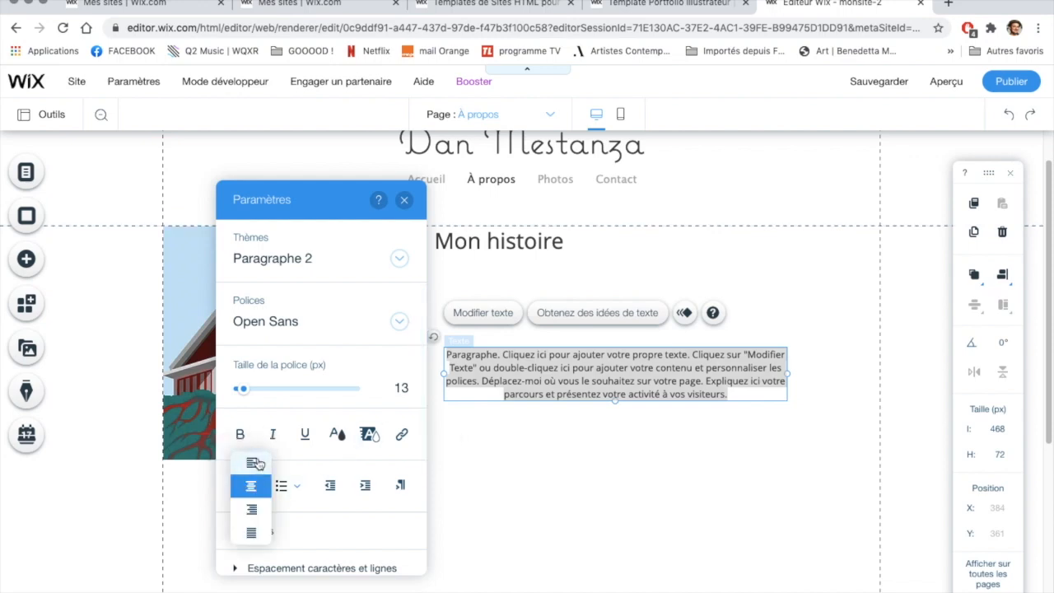
{"action": "left_click", "coordinate": [254, 464]}
{"action": "left_click", "coordinate": [824, 346]}
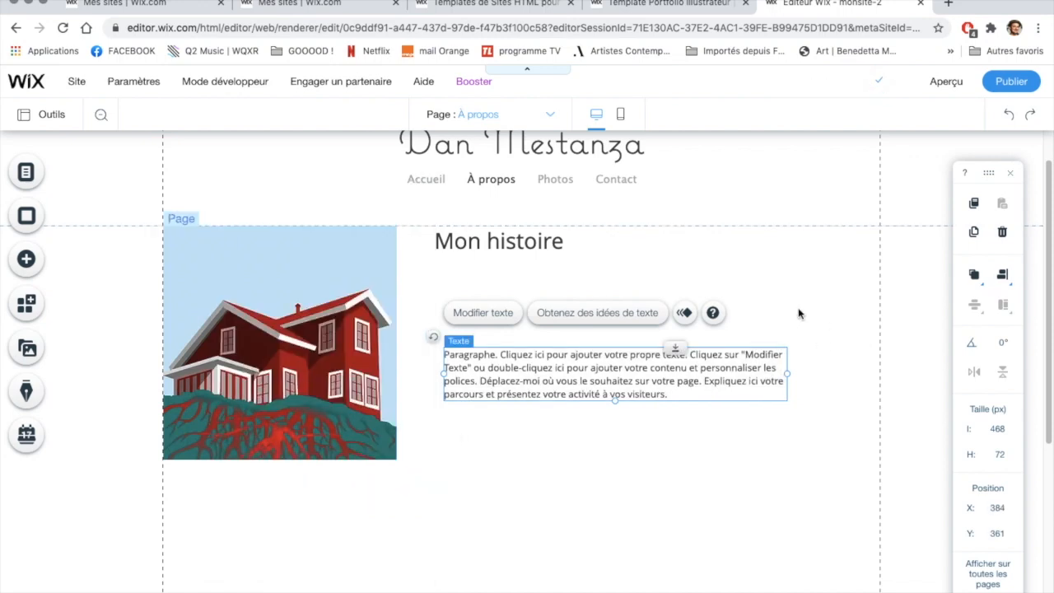
{"action": "left_click_drag", "start_coordinate": [514, 387], "coordinate": [505, 342]}
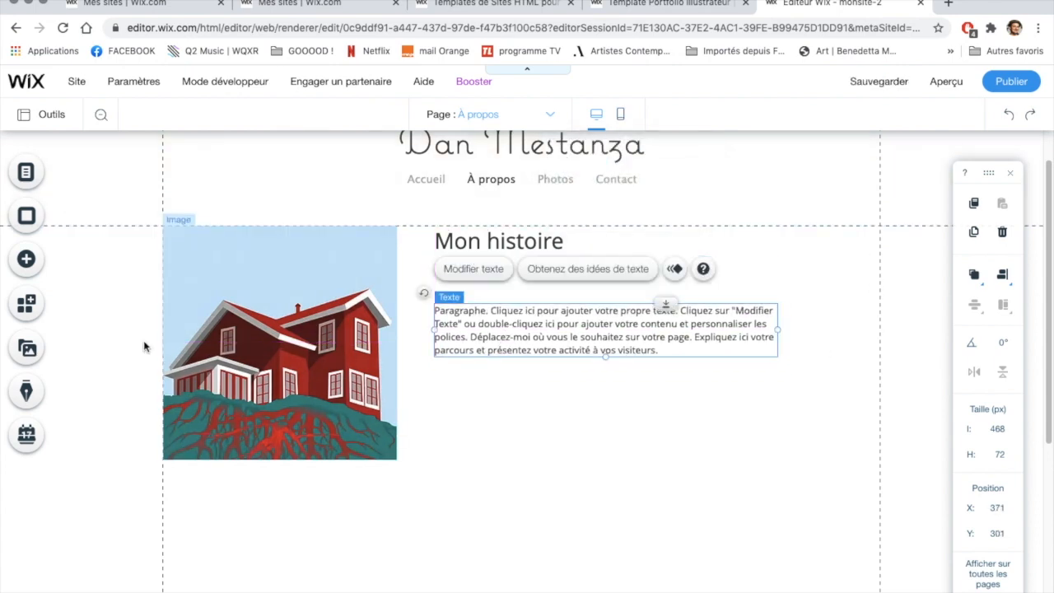
{"action": "left_click", "coordinate": [789, 459]}
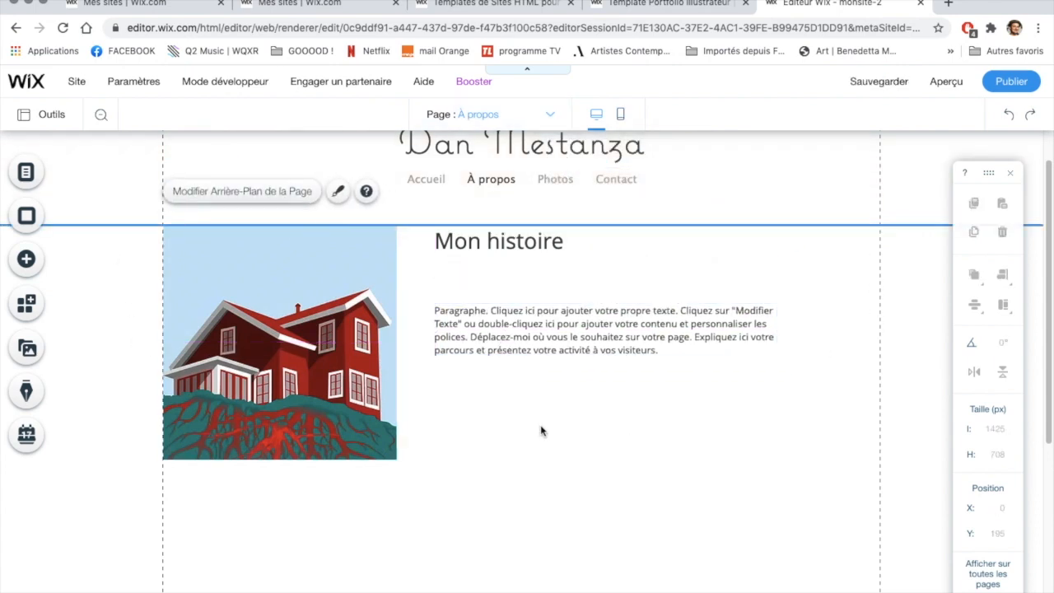
{"action": "scroll", "coordinate": [453, 387], "scroll_direction": "up", "scroll_amount": 1}
{"action": "left_click", "coordinate": [99, 194]}
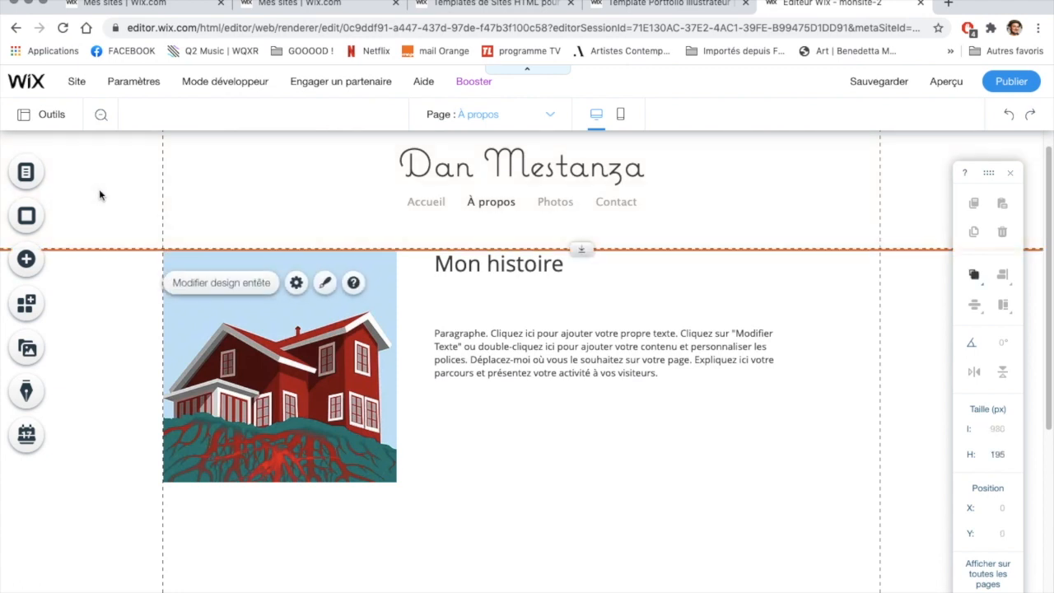
{"action": "left_click", "coordinate": [76, 333]}
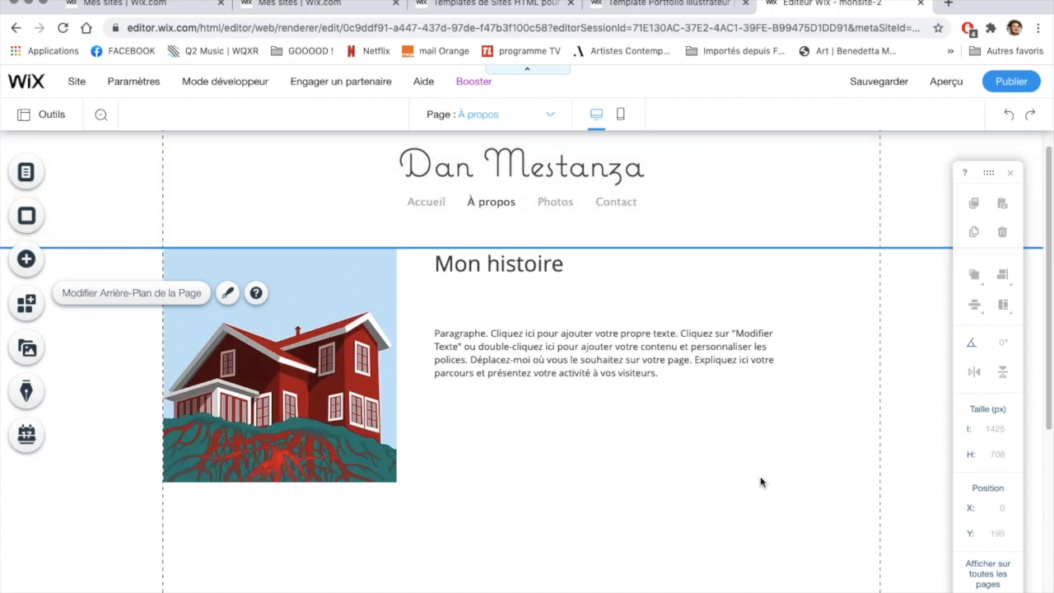
{"action": "left_click", "coordinate": [90, 182]}
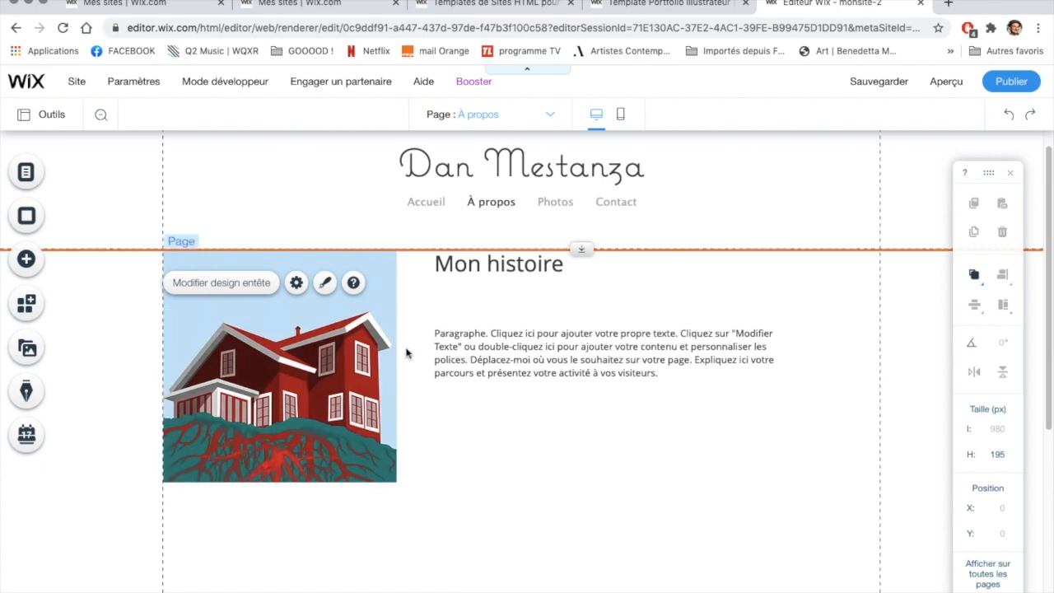
{"action": "left_click", "coordinate": [121, 409]}
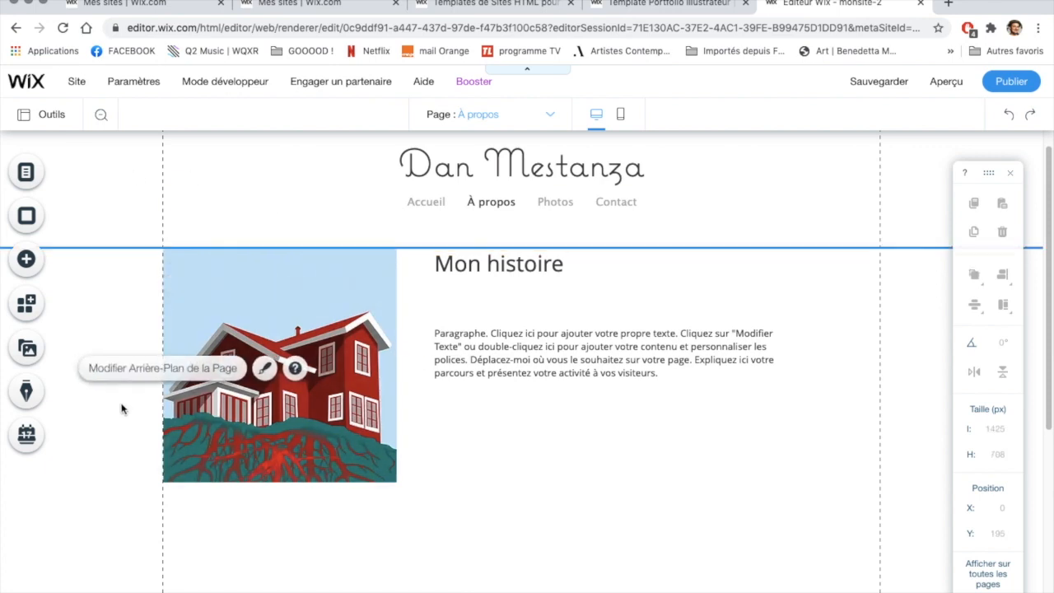
{"action": "left_click", "coordinate": [120, 216]}
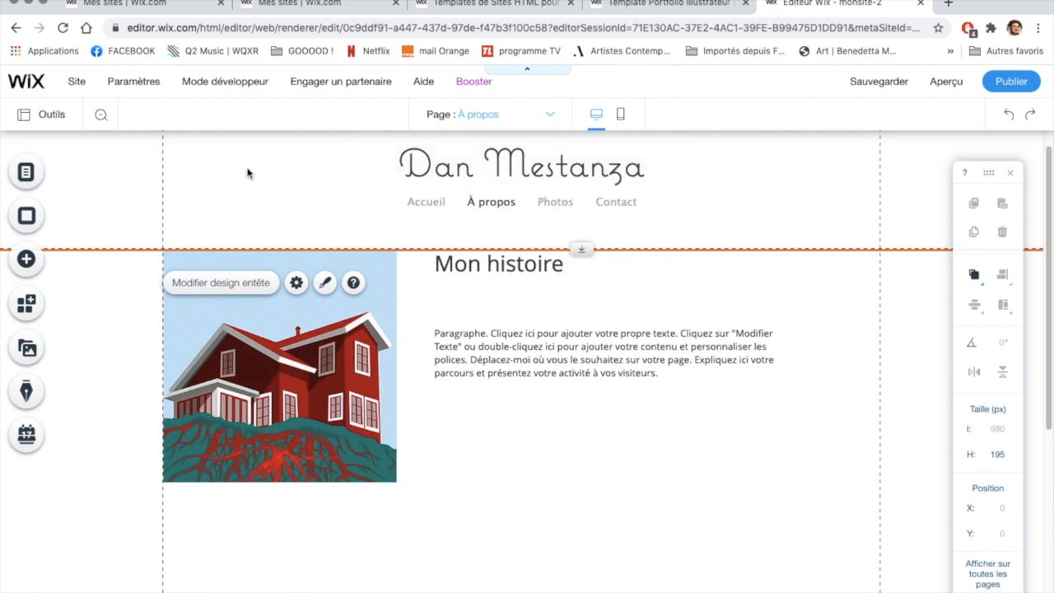
{"action": "left_click", "coordinate": [99, 321]}
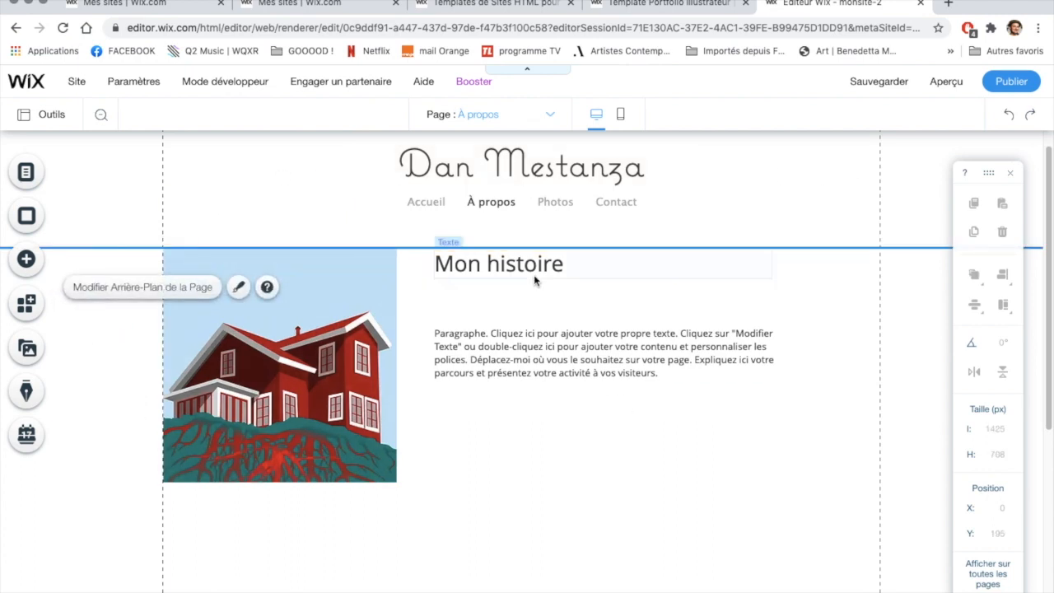
{"action": "left_click", "coordinate": [549, 298]}
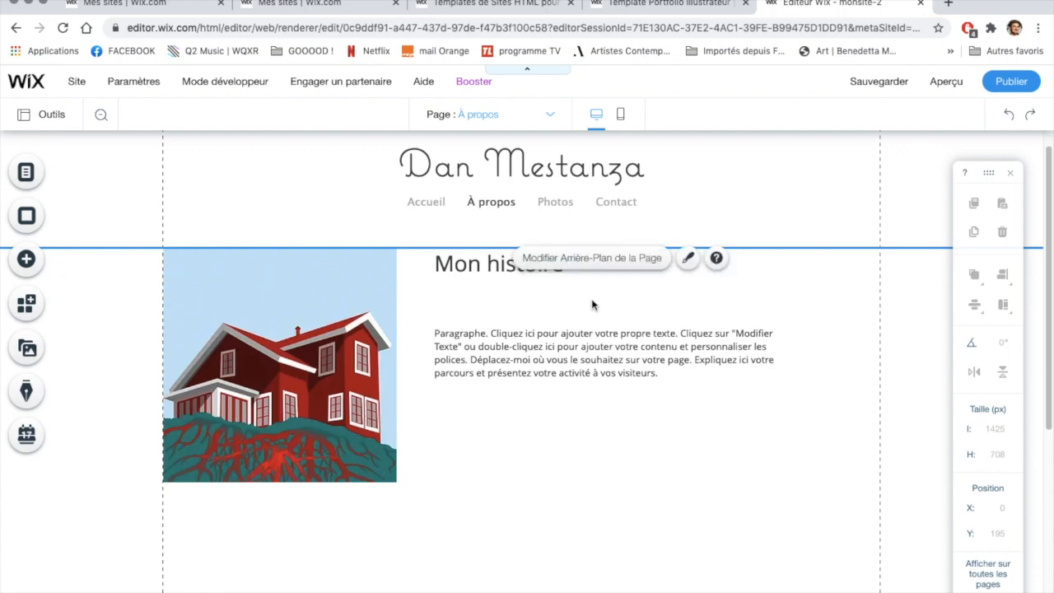
{"action": "left_click", "coordinate": [798, 444]}
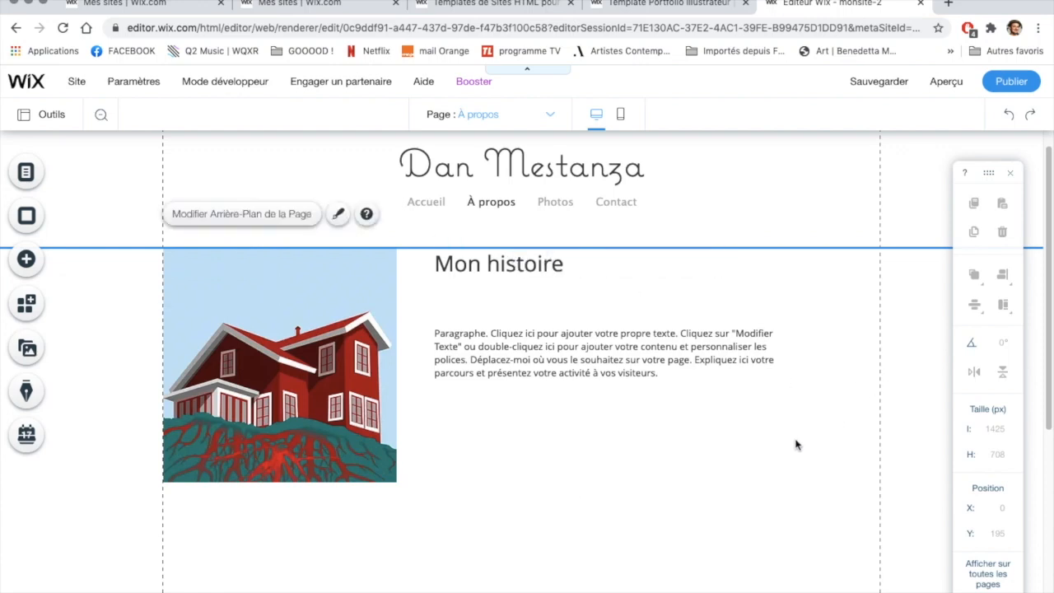
{"action": "left_click", "coordinate": [343, 419]}
{"action": "left_click", "coordinate": [122, 325]}
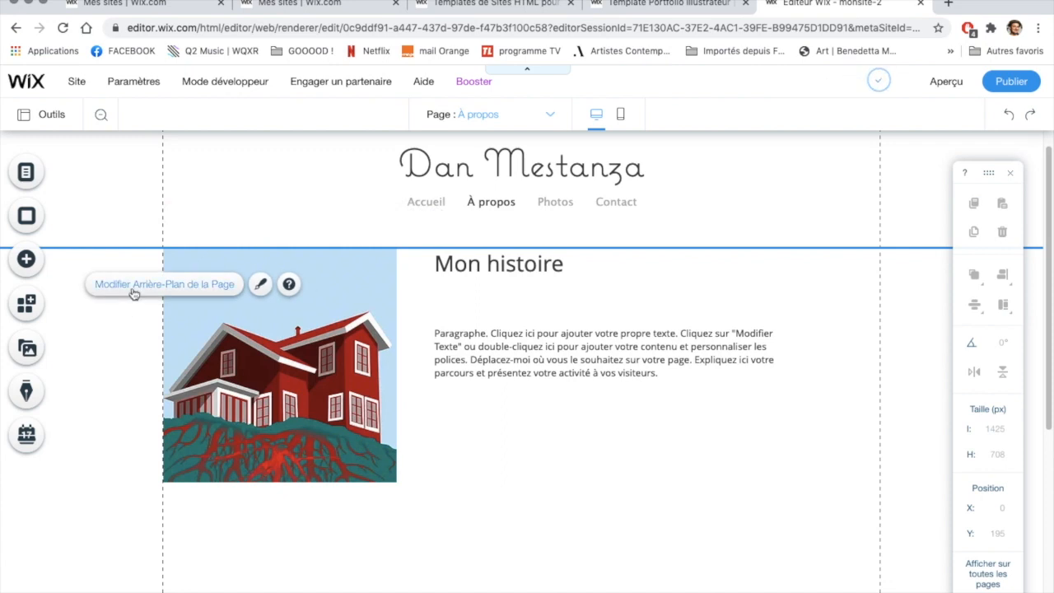
Try a light teal page background colour, then open the Image background chooser for À propos
{"action": "left_click", "coordinate": [26, 218]}
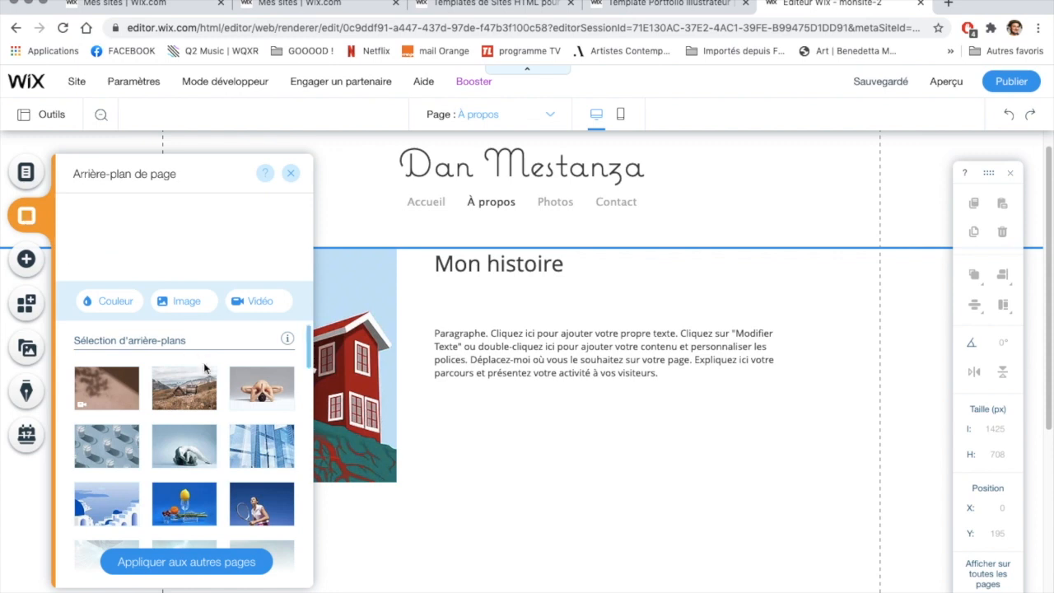
{"action": "left_click", "coordinate": [120, 302]}
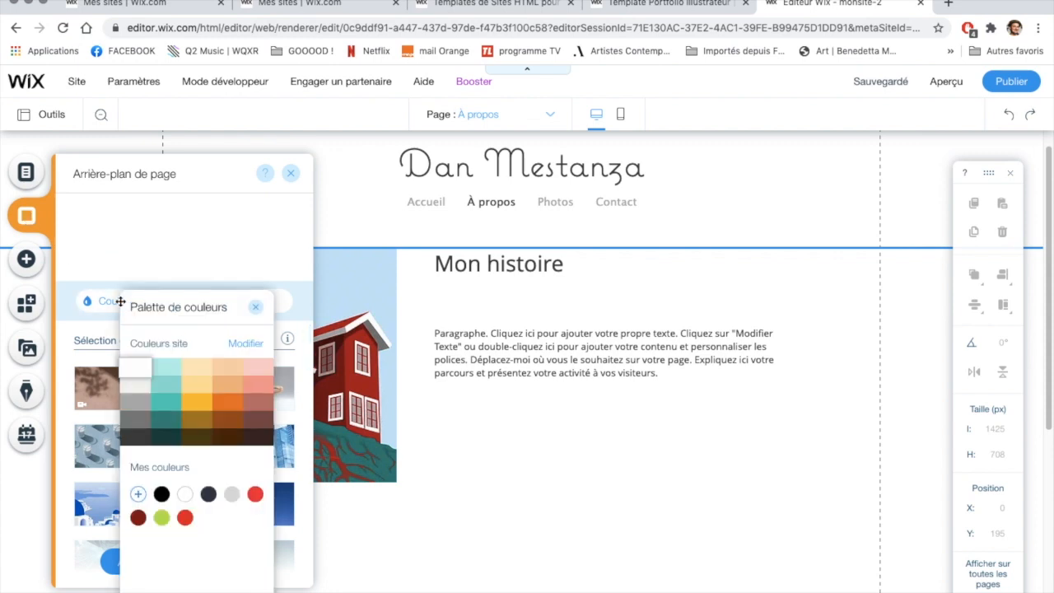
{"action": "left_click", "coordinate": [168, 371]}
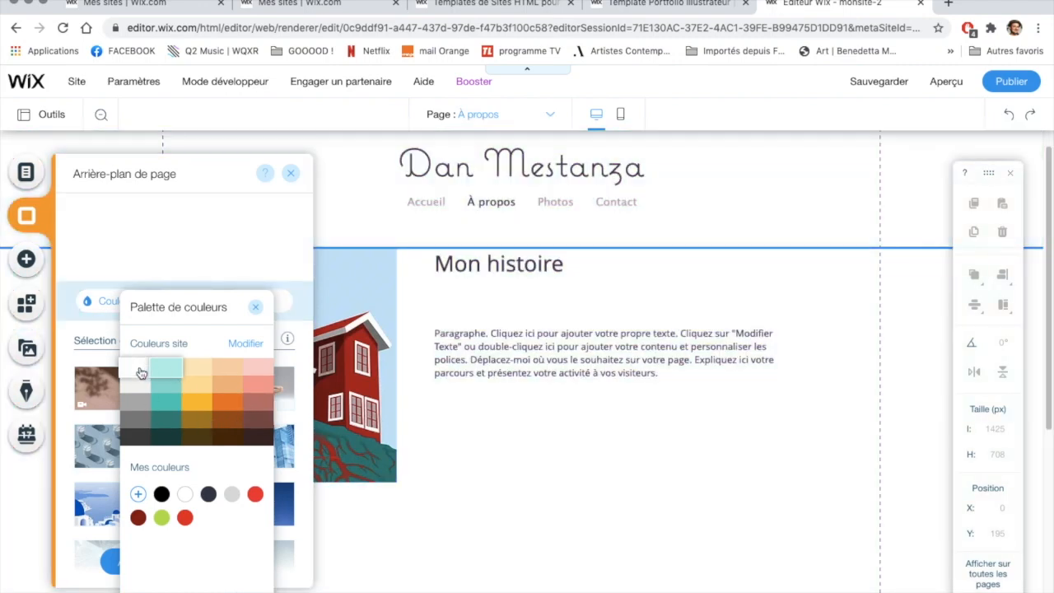
{"action": "left_click", "coordinate": [255, 307]}
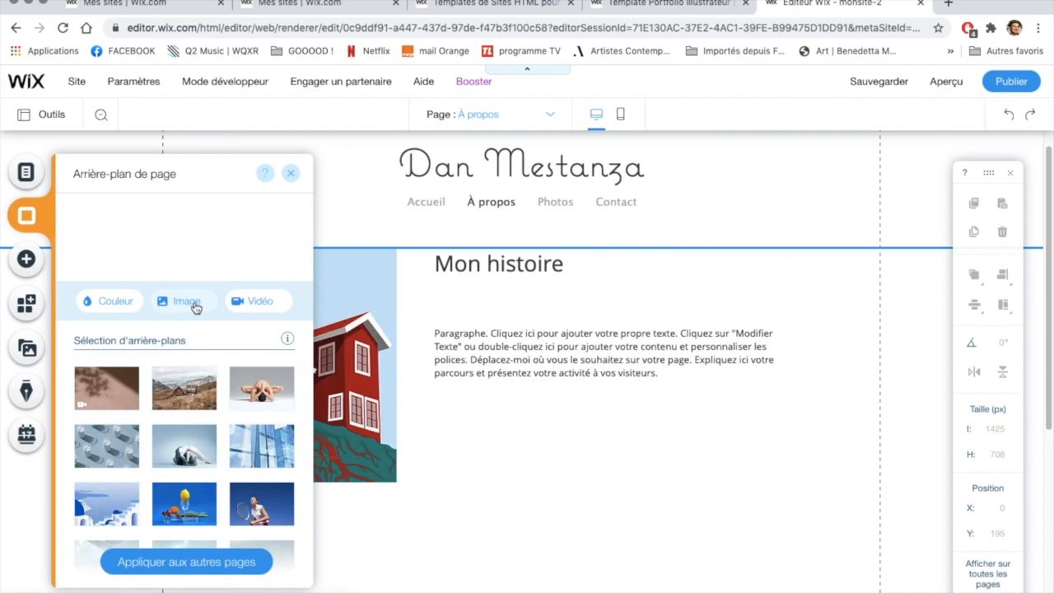
{"action": "left_click", "coordinate": [185, 302]}
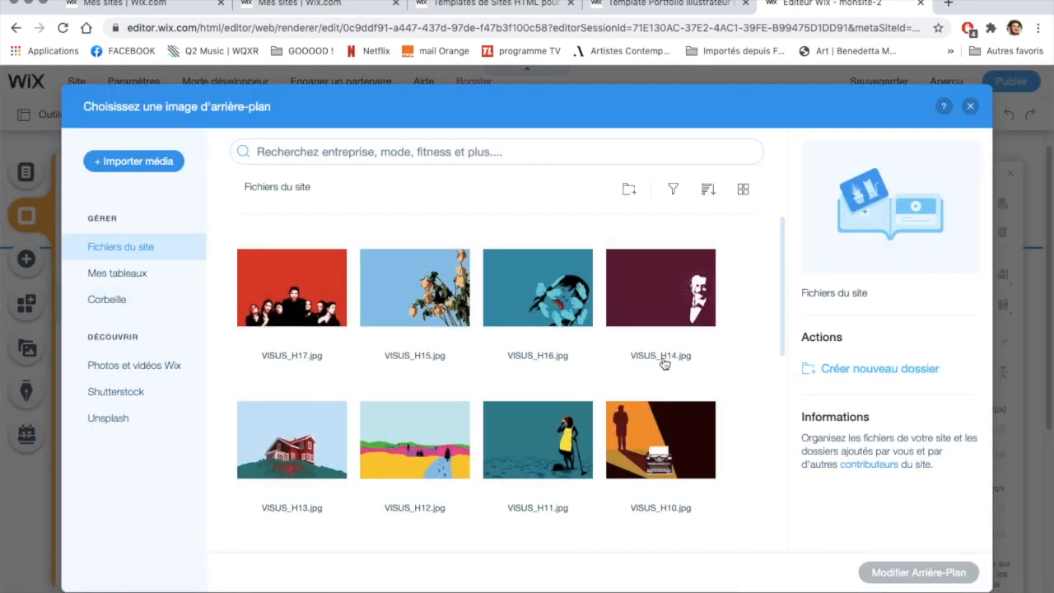
Pick the palm-tree stock photo from the library and apply it as the À propos background
{"action": "scroll", "coordinate": [638, 381], "scroll_direction": "down", "scroll_amount": 5}
{"action": "scroll", "coordinate": [638, 380], "scroll_direction": "up", "scroll_amount": 5}
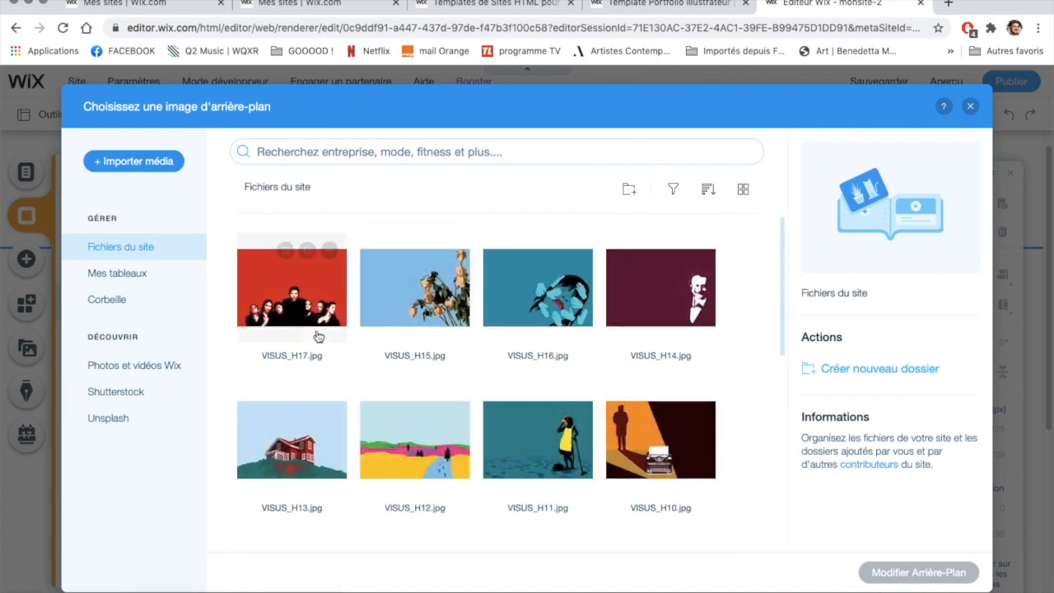
{"action": "left_click", "coordinate": [146, 368]}
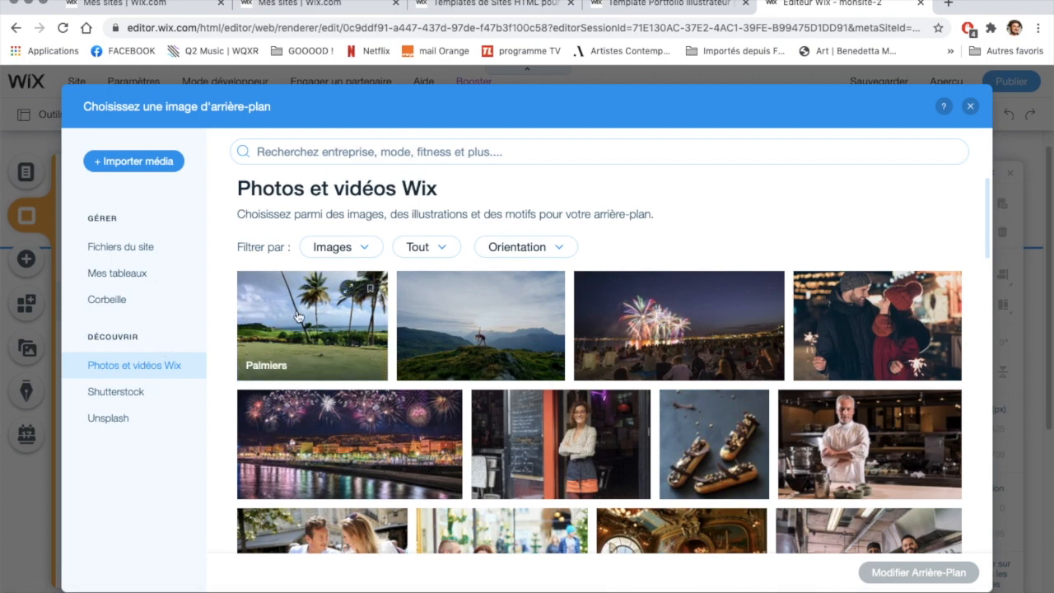
{"action": "left_click", "coordinate": [299, 318]}
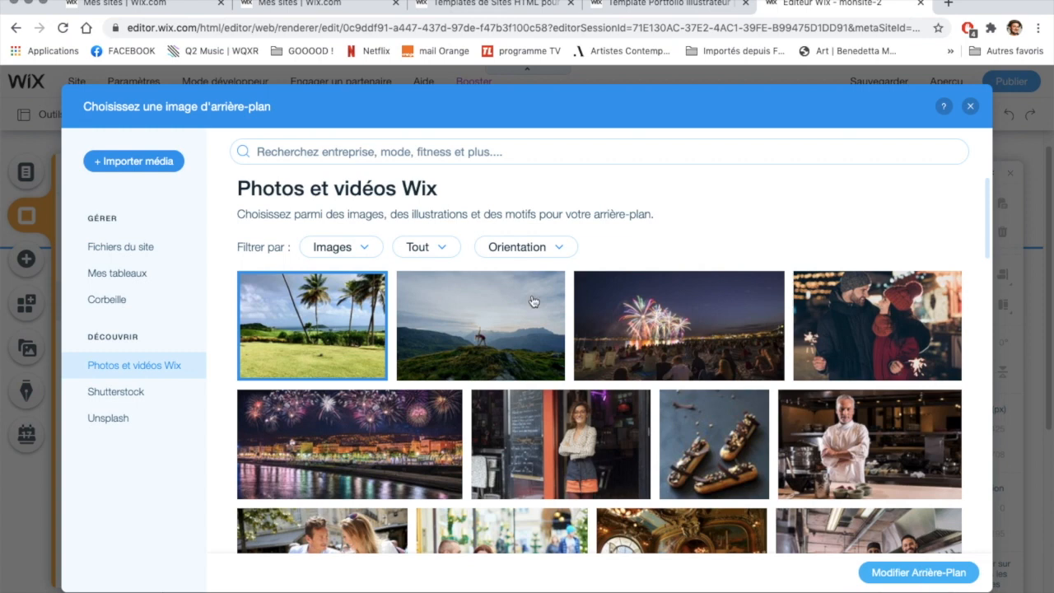
{"action": "left_click", "coordinate": [536, 246]}
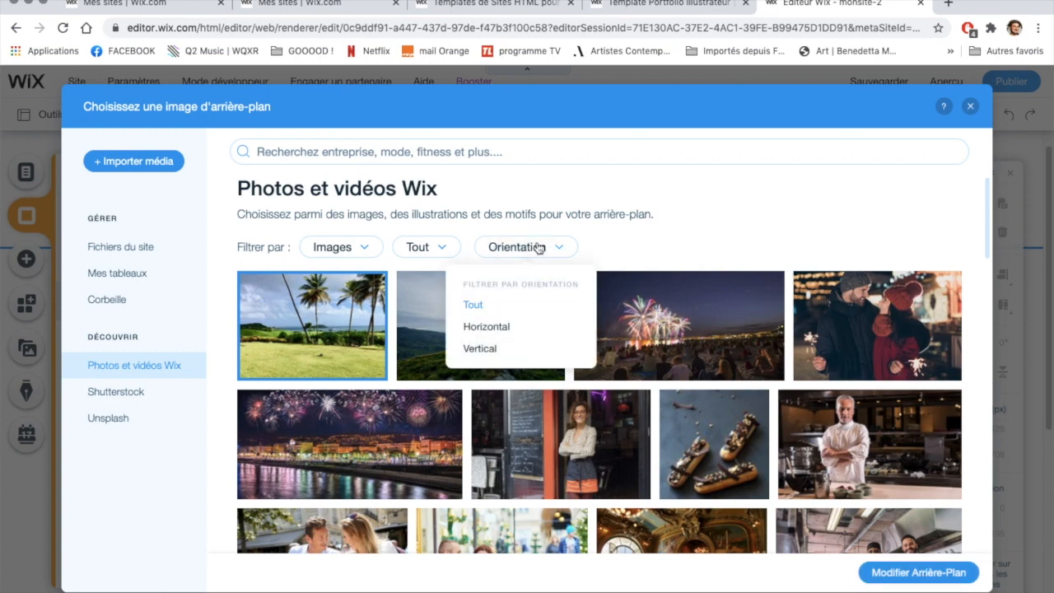
{"action": "left_click", "coordinate": [420, 247]}
{"action": "left_click", "coordinate": [721, 256]}
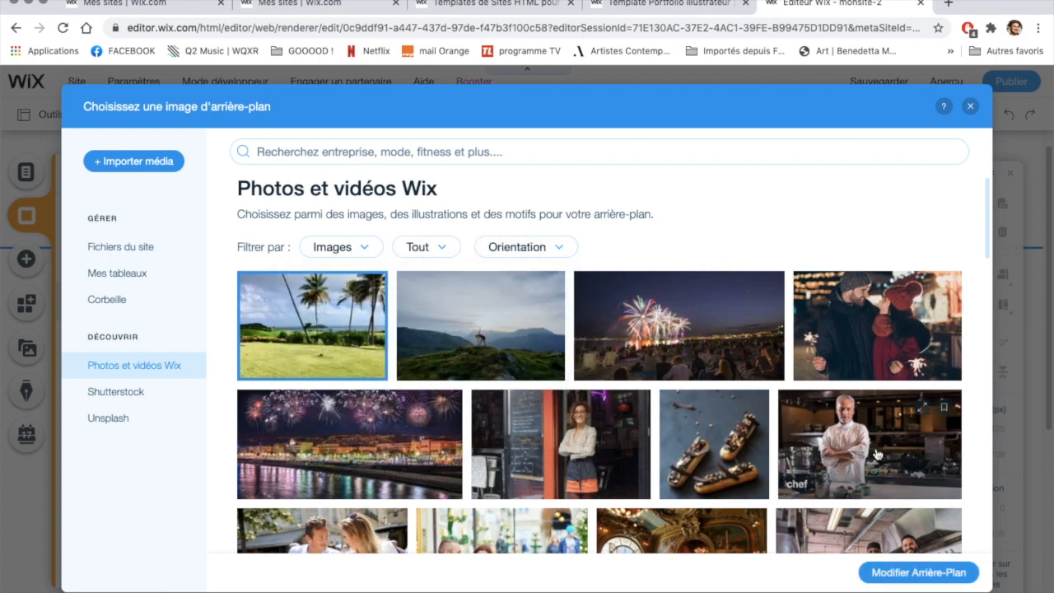
{"action": "left_click", "coordinate": [916, 573]}
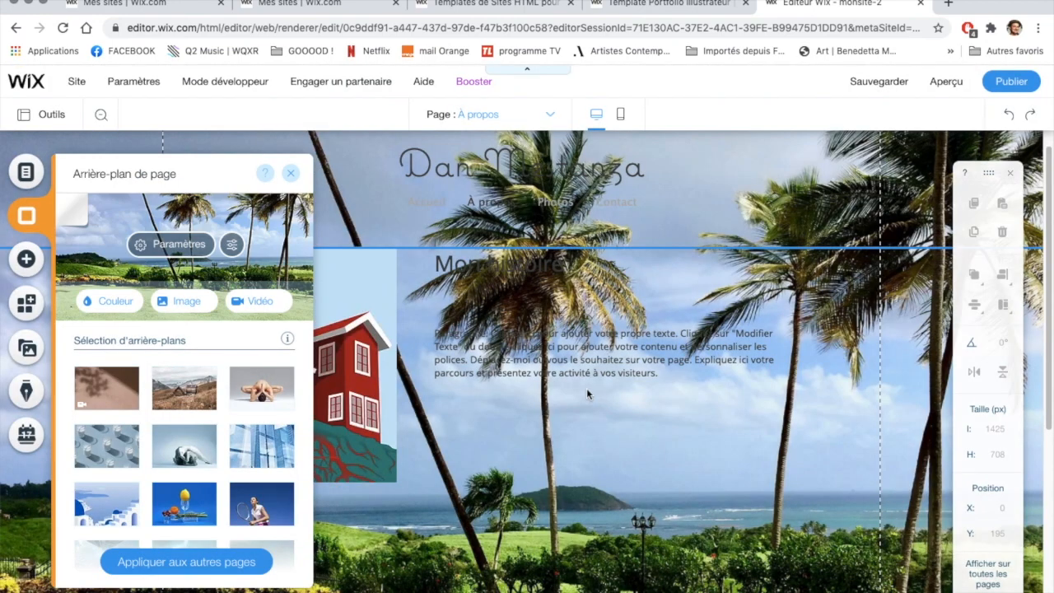
{"action": "scroll", "coordinate": [462, 313], "scroll_direction": "down", "scroll_amount": 1}
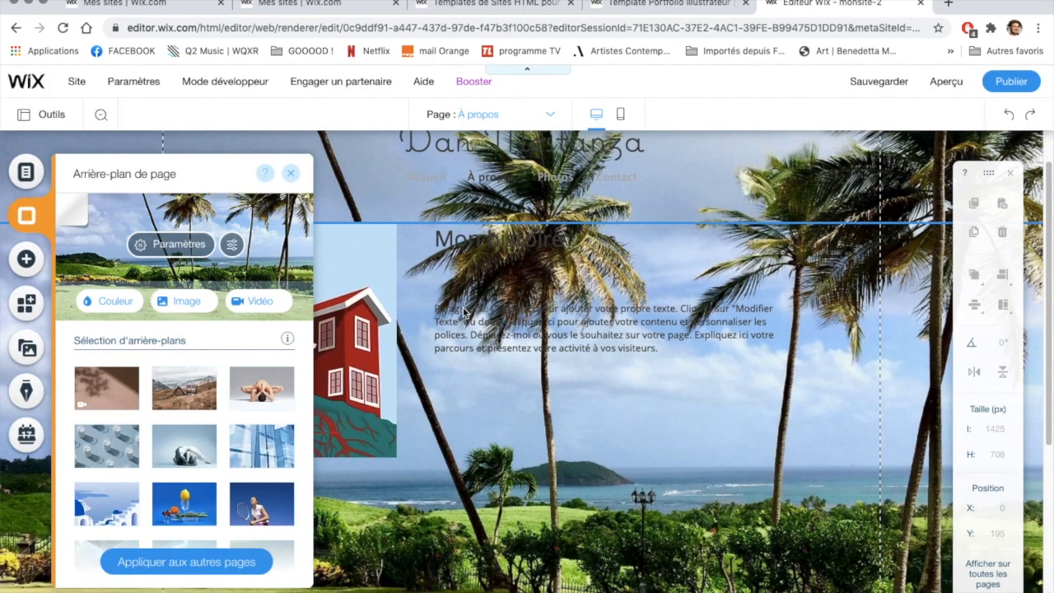
{"action": "scroll", "coordinate": [462, 313], "scroll_direction": "up", "scroll_amount": 1}
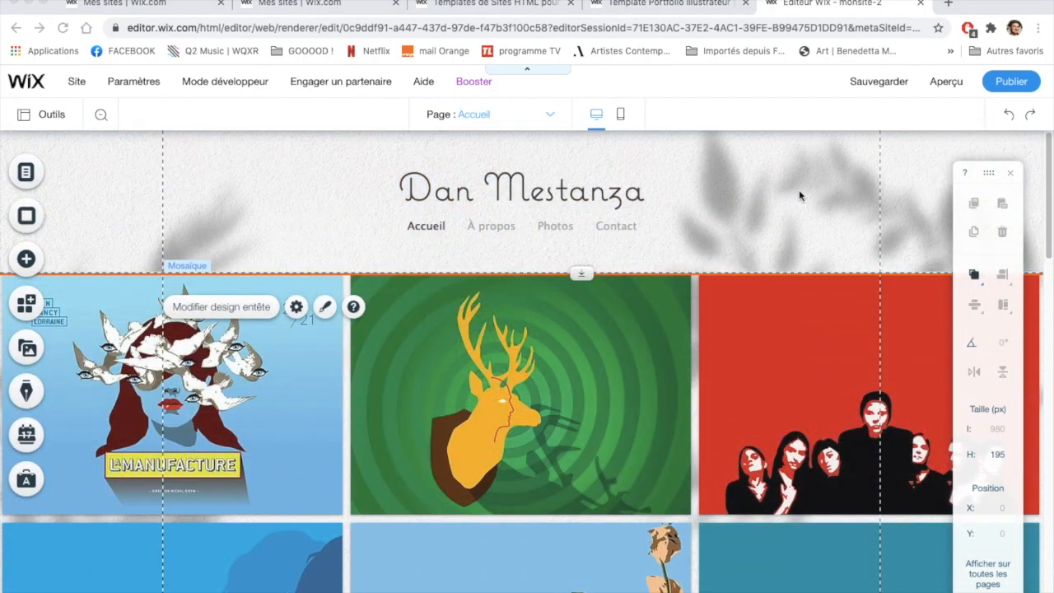
Set the page transitions to Horizontal under Menus et pages, then preview the site
{"action": "left_click", "coordinate": [25, 173]}
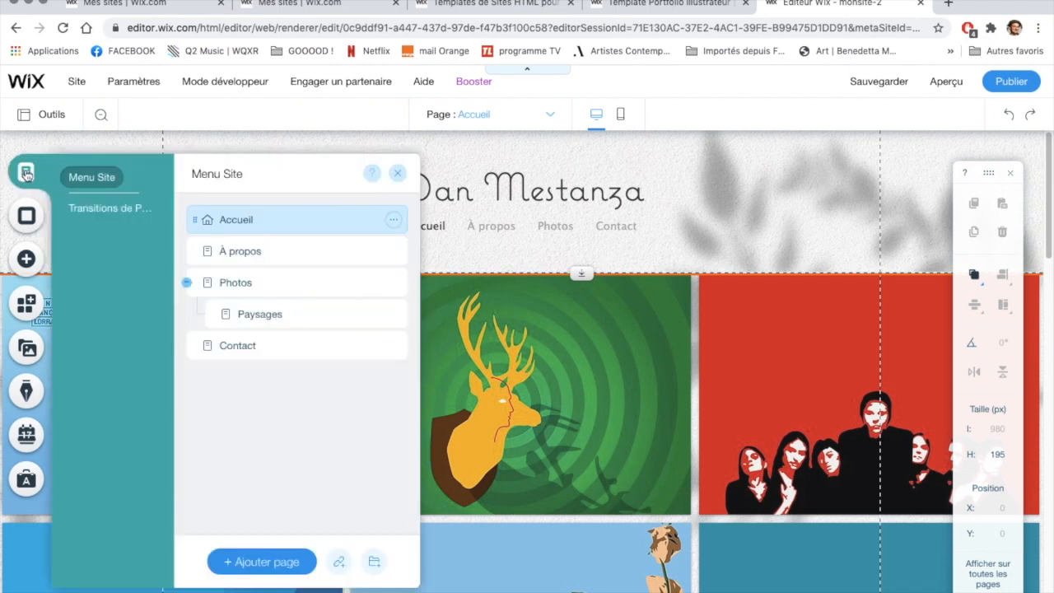
{"action": "left_click", "coordinate": [122, 210]}
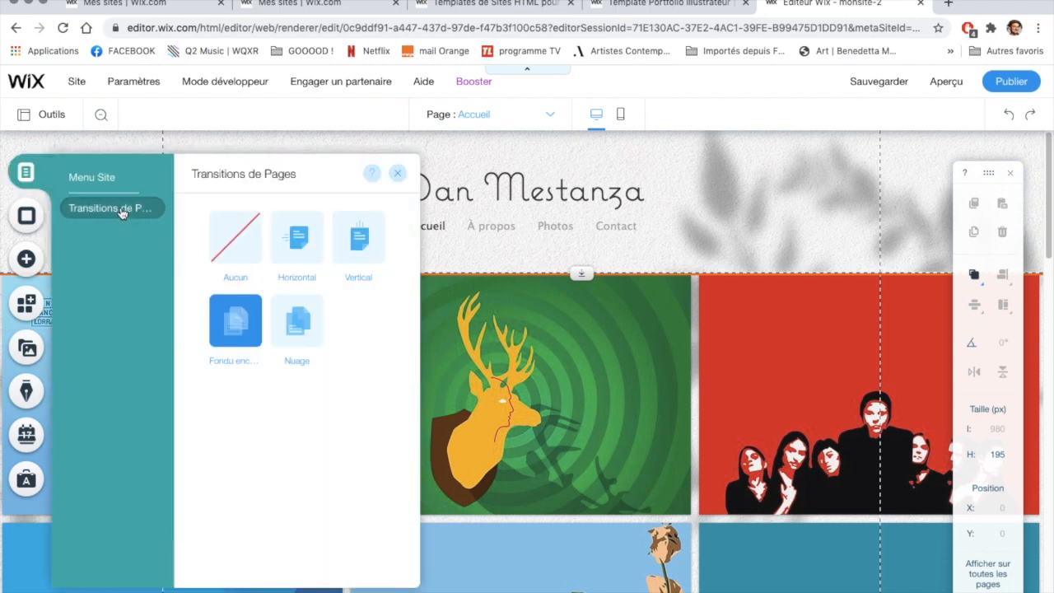
{"action": "left_click", "coordinate": [295, 241]}
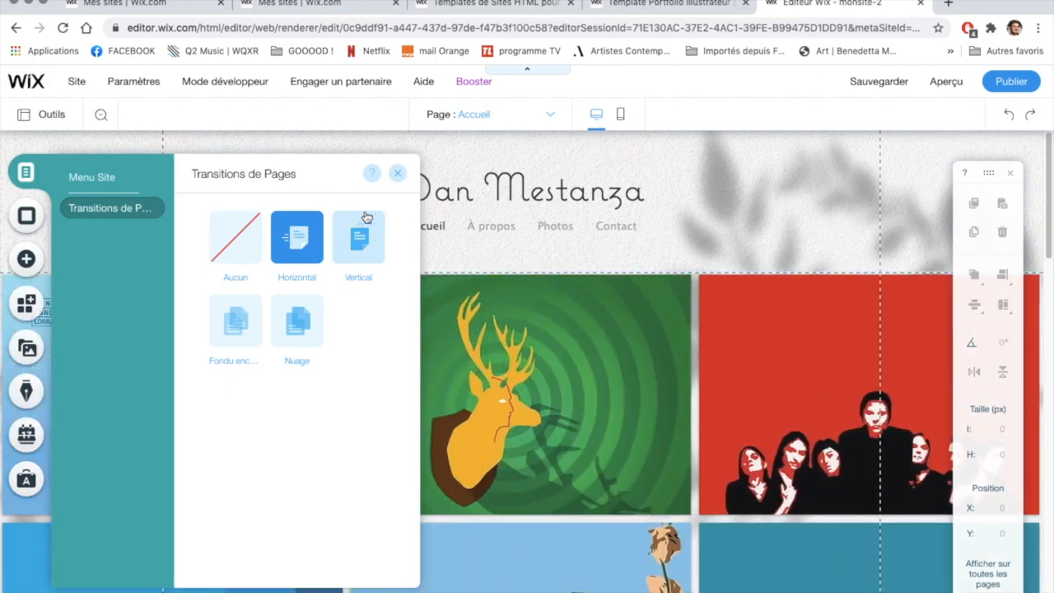
{"action": "left_click", "coordinate": [398, 174]}
{"action": "left_click", "coordinate": [944, 82]}
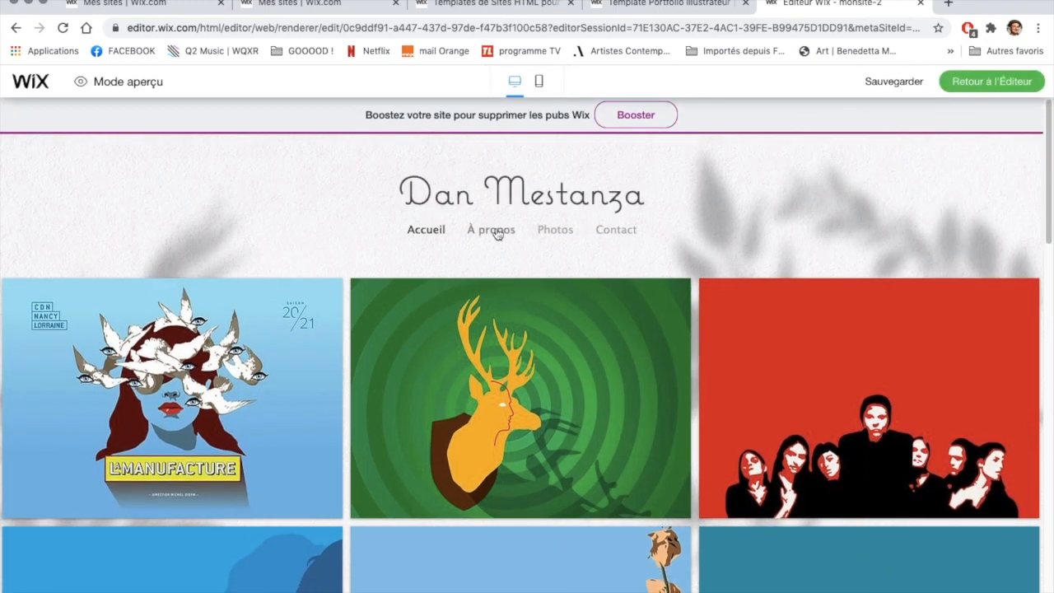
In preview, visit À propos, Photos, Paysages and À propos again, then return to the Editor
{"action": "left_click", "coordinate": [497, 232]}
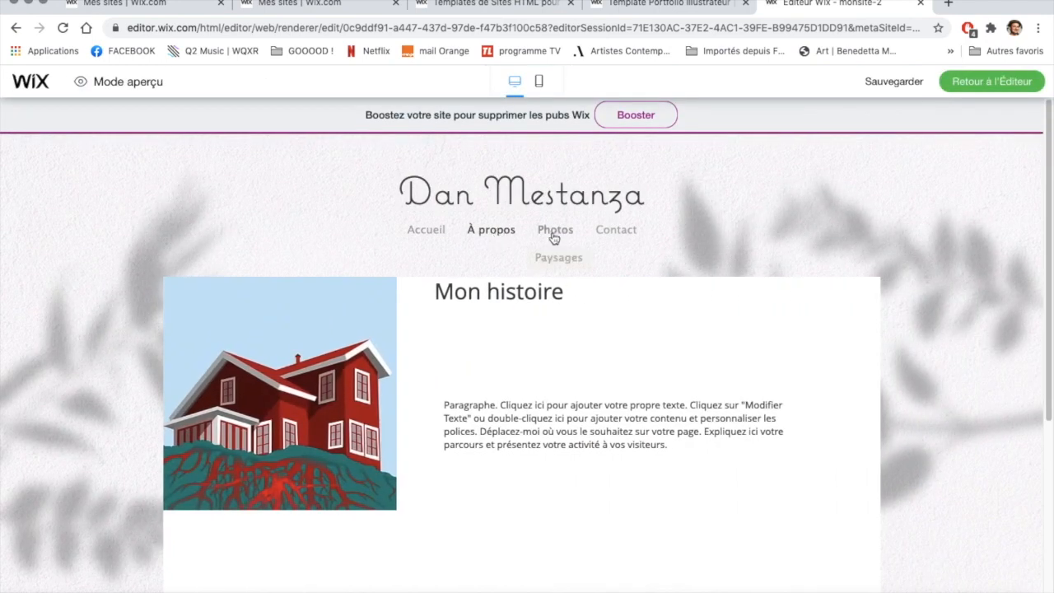
{"action": "left_click", "coordinate": [555, 234]}
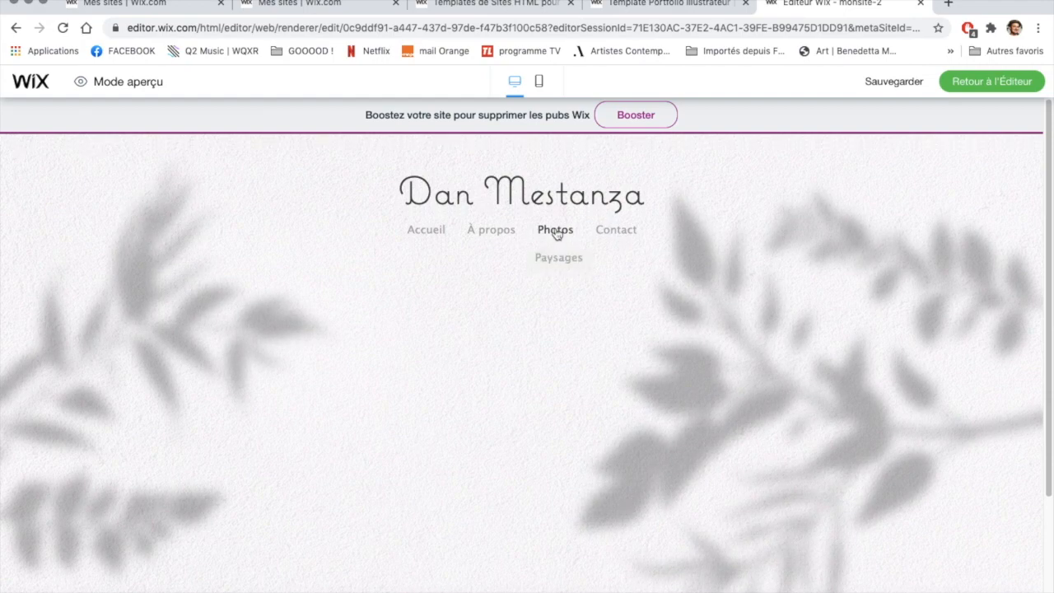
{"action": "left_click", "coordinate": [554, 258]}
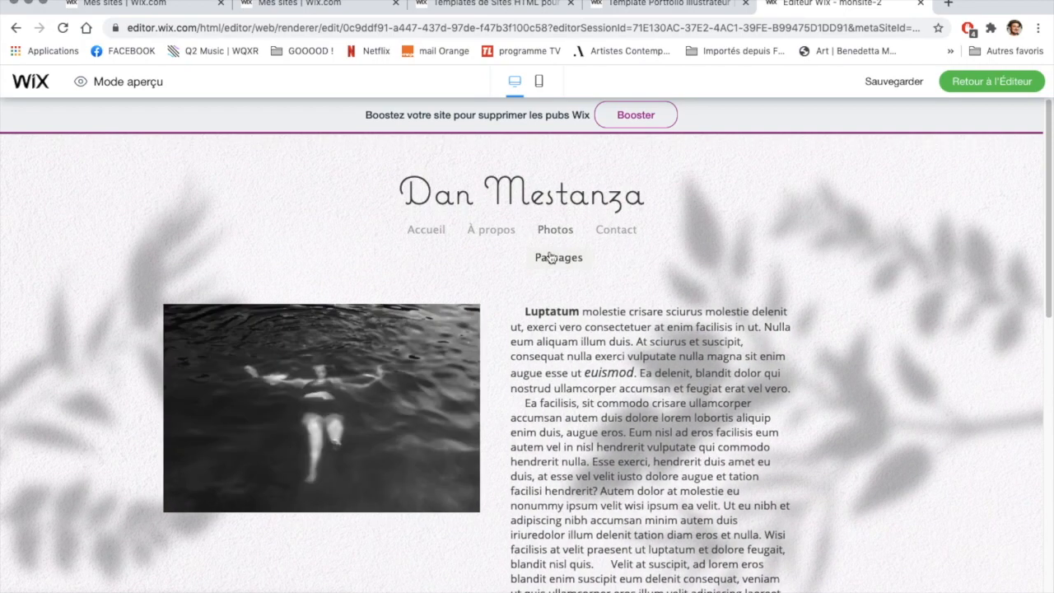
{"action": "left_click", "coordinate": [500, 232]}
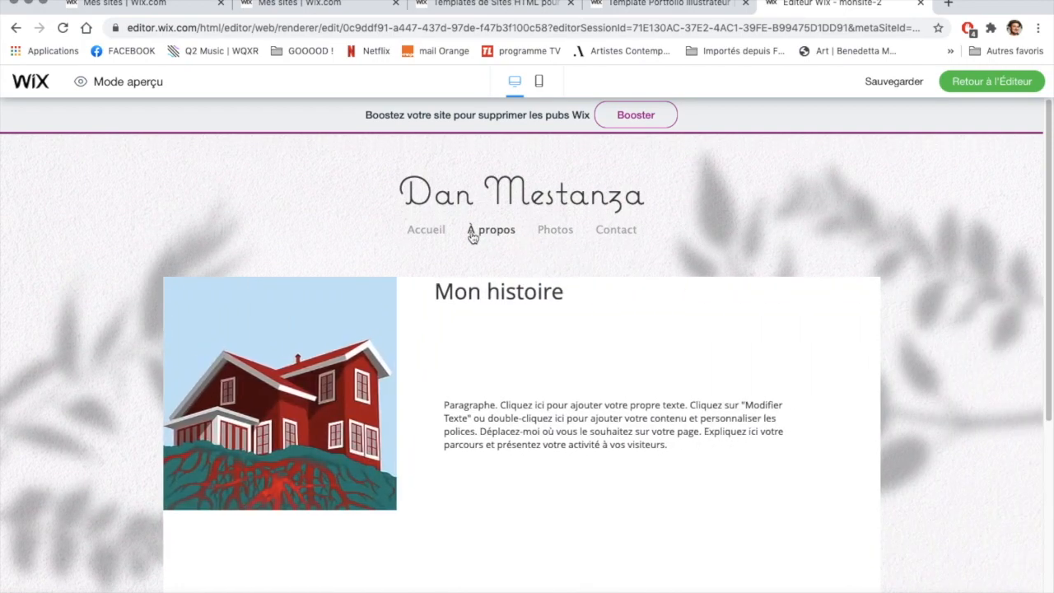
{"action": "scroll", "coordinate": [675, 315], "scroll_direction": "down", "scroll_amount": 3}
{"action": "scroll", "coordinate": [676, 315], "scroll_direction": "up", "scroll_amount": 3}
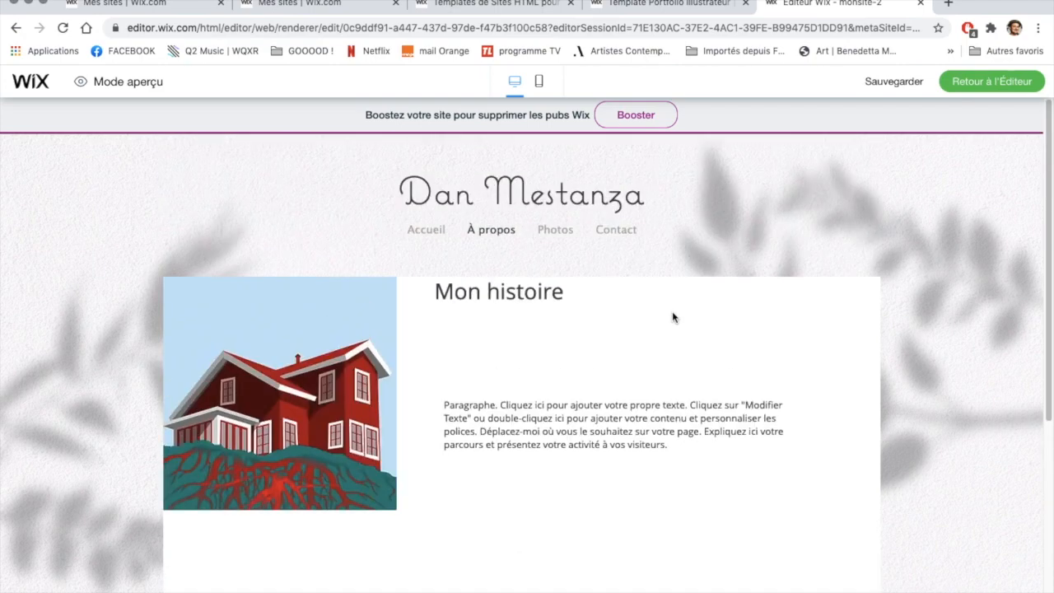
{"action": "left_click", "coordinate": [1002, 85]}
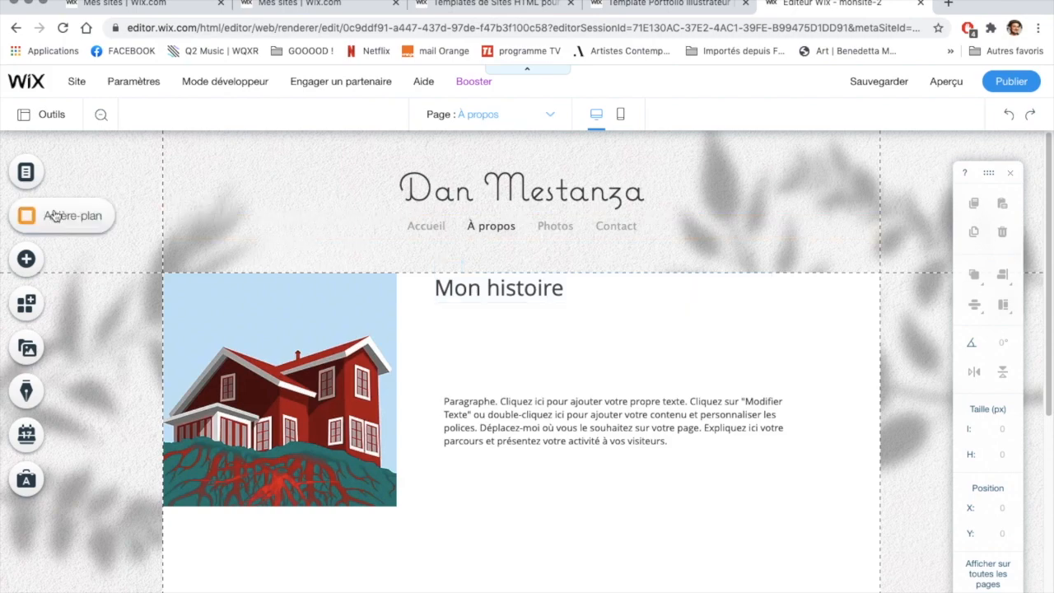
Switch to the Accueil page from the pages list and let the site autosave
{"action": "left_click", "coordinate": [98, 173]}
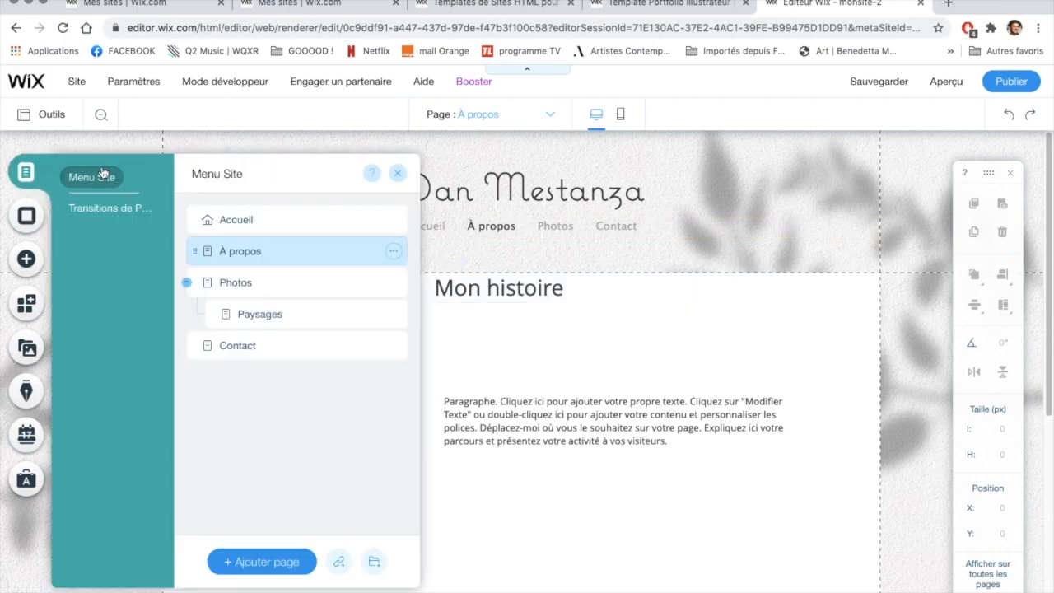
{"action": "left_click", "coordinate": [231, 219]}
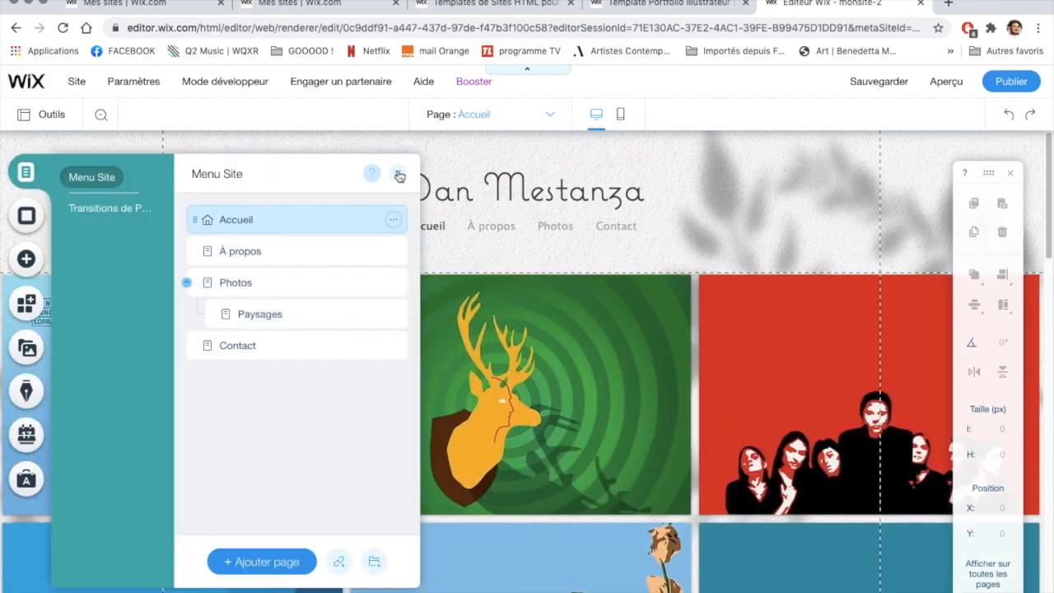
{"action": "left_click", "coordinate": [398, 174]}
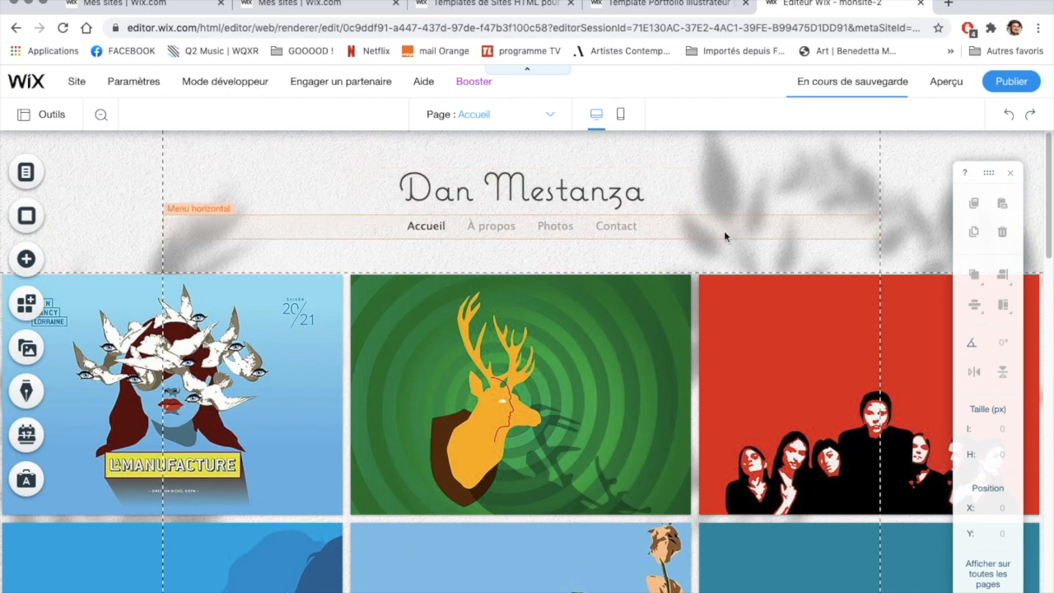
{"action": "scroll", "coordinate": [724, 231], "scroll_direction": "down", "scroll_amount": 4}
{"action": "scroll", "coordinate": [724, 230], "scroll_direction": "up", "scroll_amount": 4}
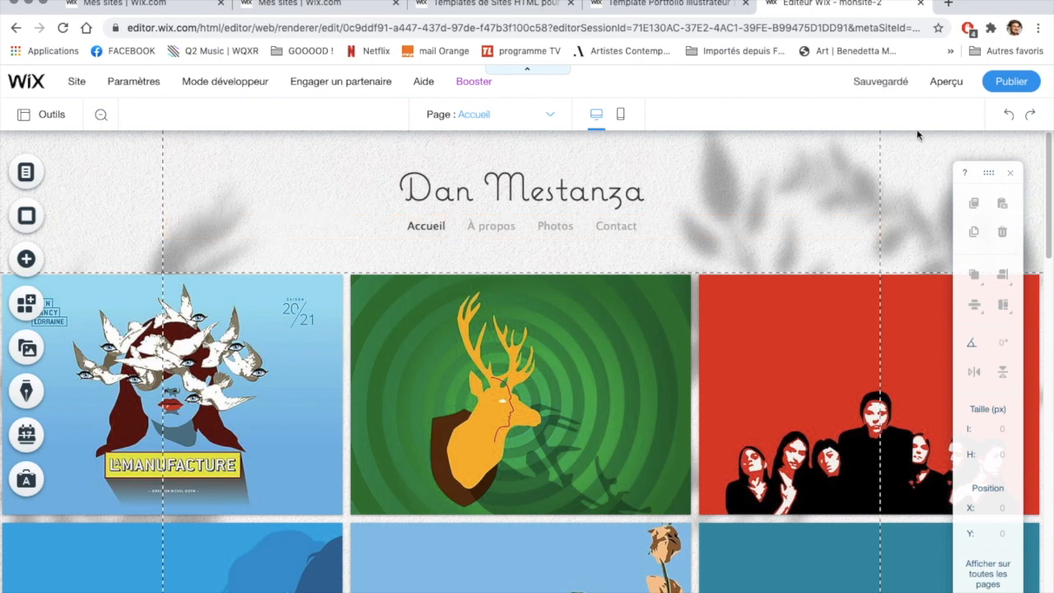
Publish the site and open the live site with Voir le site
{"action": "left_click", "coordinate": [1016, 83]}
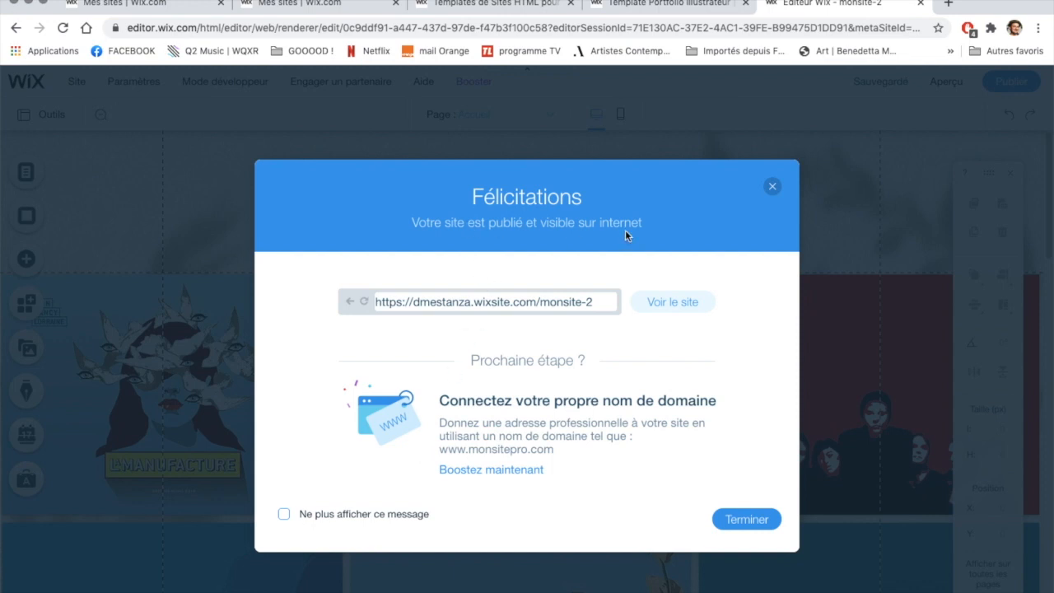
{"action": "left_click", "coordinate": [673, 303]}
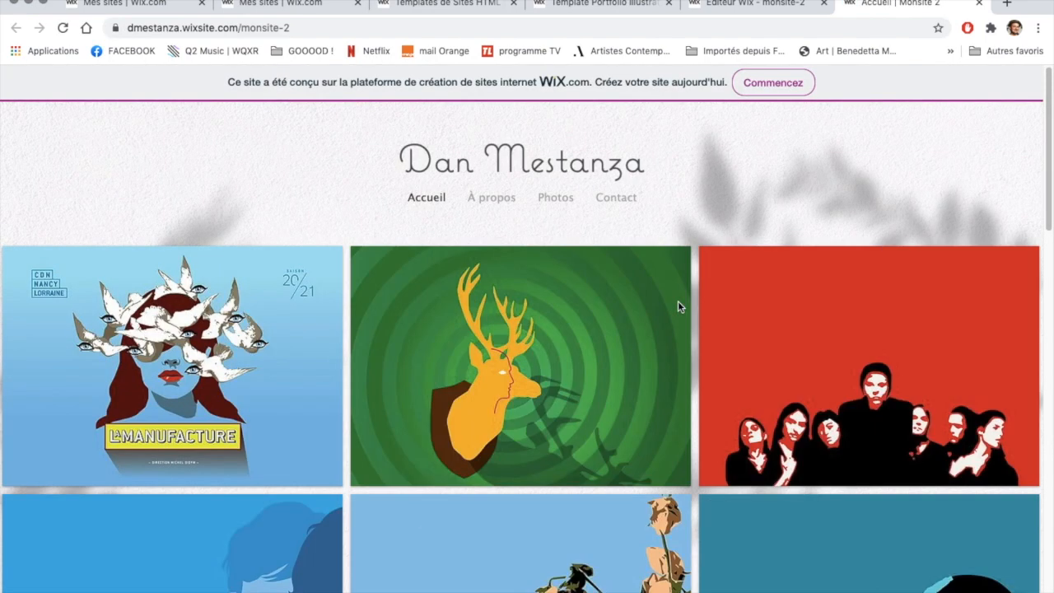
Scroll the live gallery, check the site address, and open the deer illustration VISUS_H2 full-size
{"action": "scroll", "coordinate": [756, 330], "scroll_direction": "down", "scroll_amount": 1}
{"action": "scroll", "coordinate": [756, 330], "scroll_direction": "up", "scroll_amount": 1}
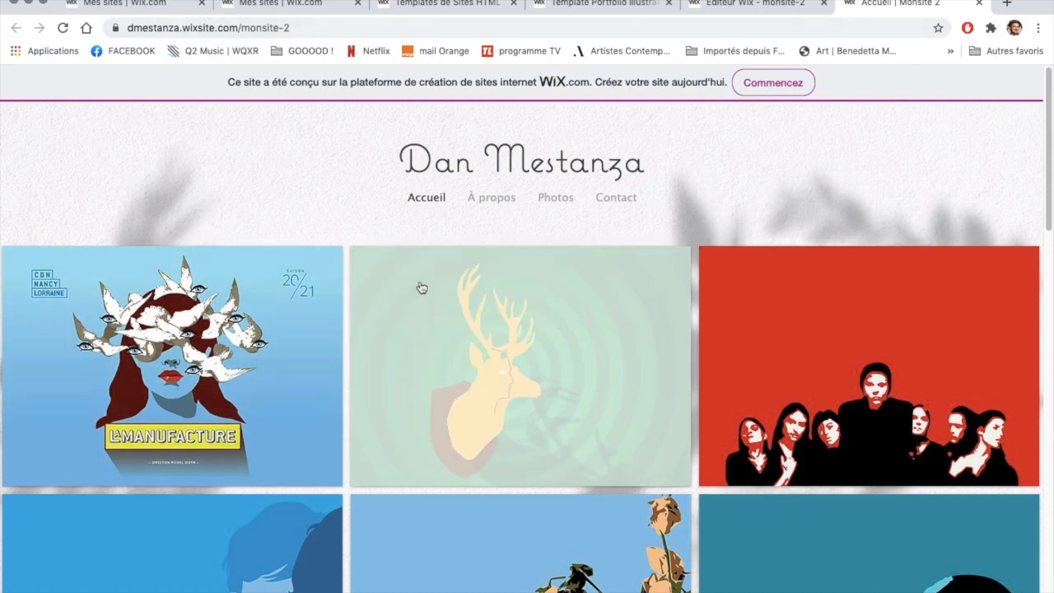
{"action": "scroll", "coordinate": [485, 266], "scroll_direction": "down", "scroll_amount": 7}
{"action": "scroll", "coordinate": [485, 266], "scroll_direction": "up", "scroll_amount": 7}
{"action": "left_click", "coordinate": [251, 31]}
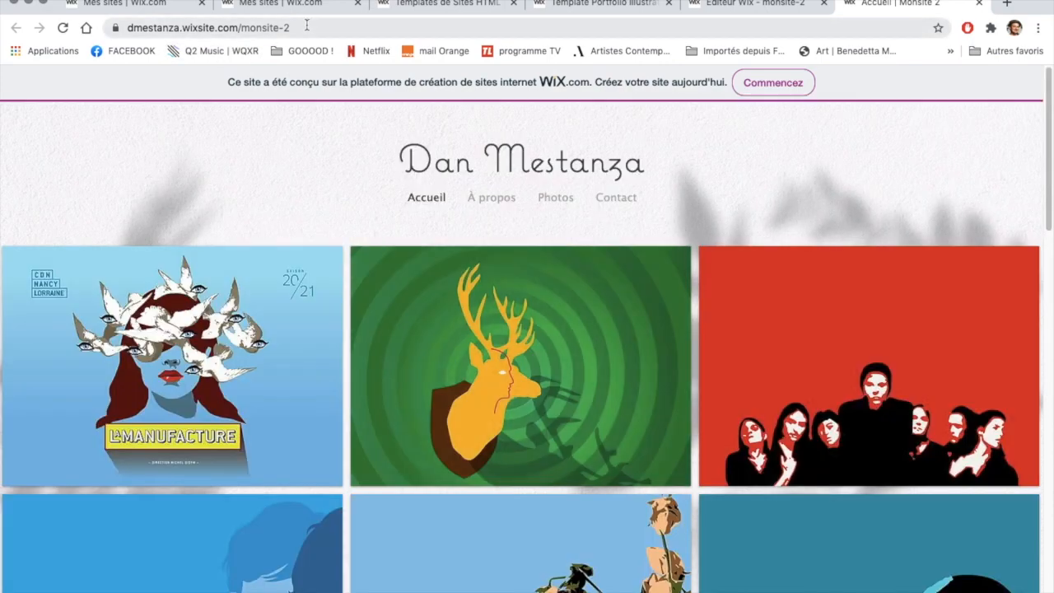
{"action": "right_click", "coordinate": [251, 30]}
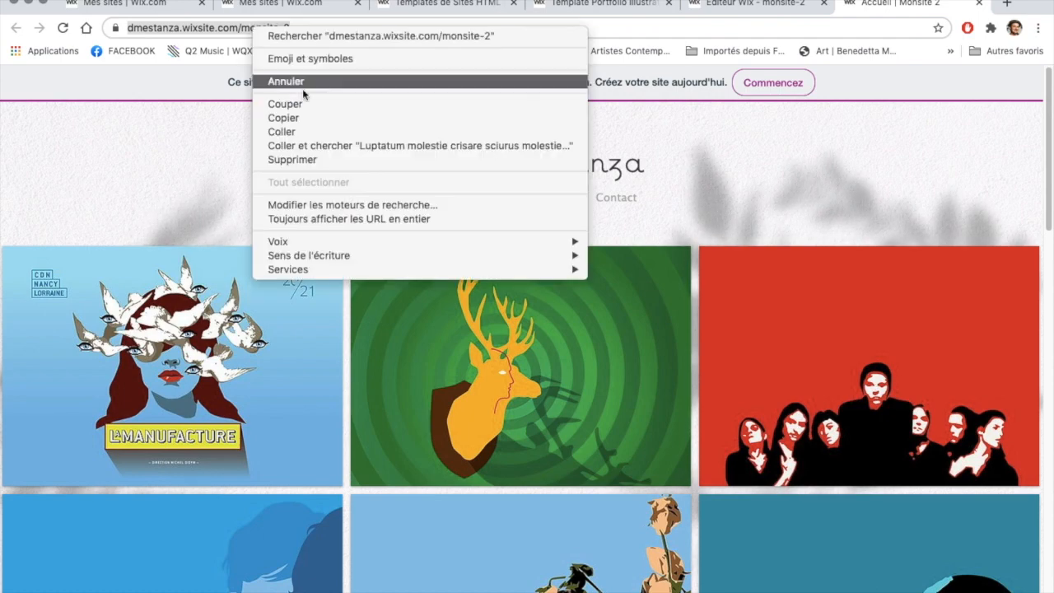
{"action": "left_click", "coordinate": [621, 35]}
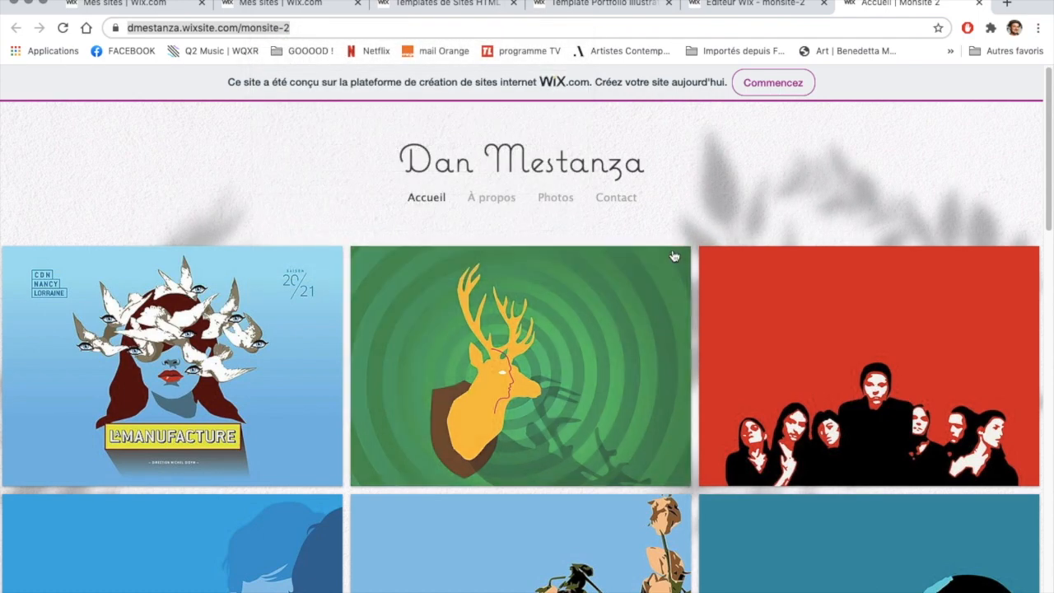
{"action": "scroll", "coordinate": [659, 285], "scroll_direction": "down", "scroll_amount": 2}
{"action": "left_click", "coordinate": [457, 239]}
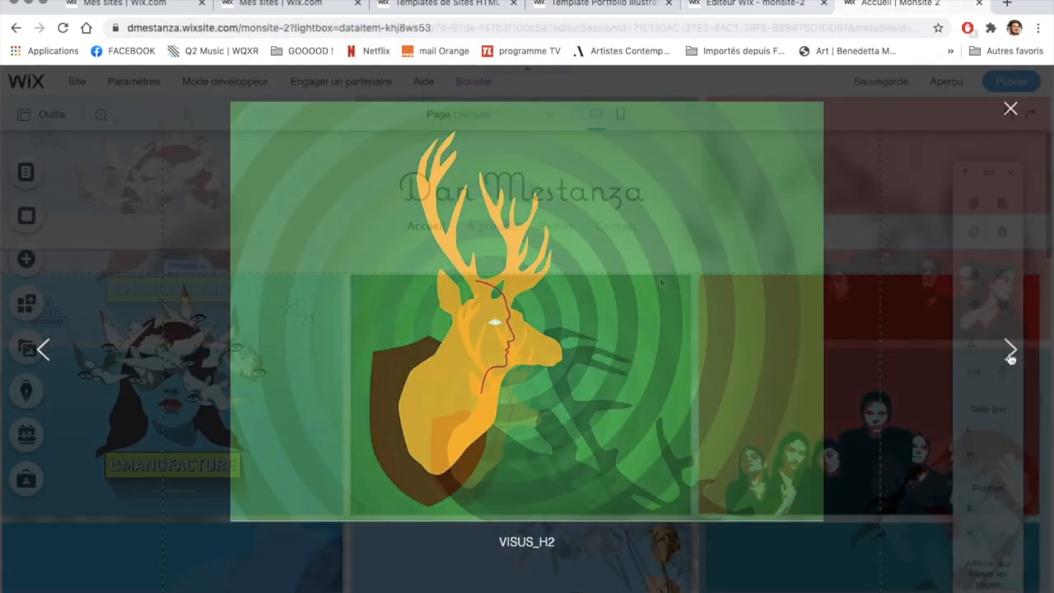